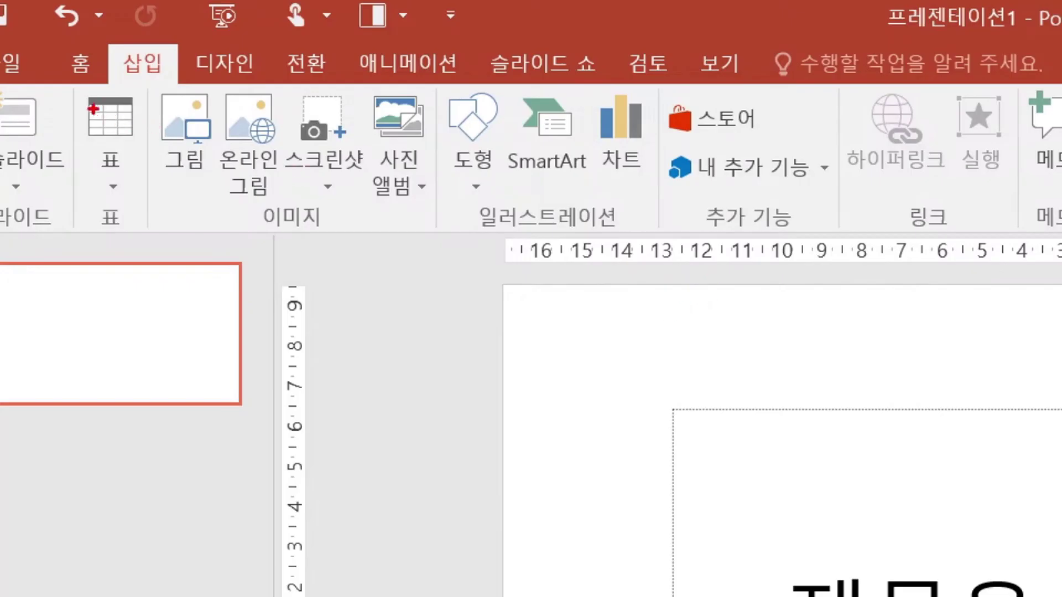
# Examine the insert commands for tables, pictures, shapes, SmartArt, charts and text boxes
pyautogui.moveTo(80, 194); pyautogui.dragTo(221, 194)
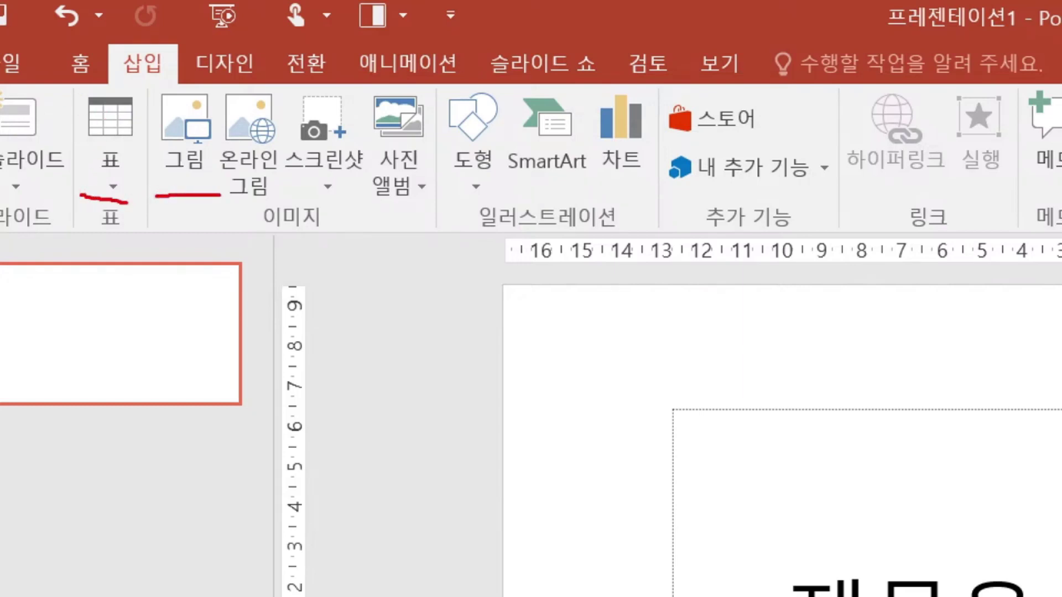
pyautogui.moveTo(448, 199); pyautogui.dragTo(503, 199)
pyautogui.moveTo(512, 190); pyautogui.dragTo(645, 181)
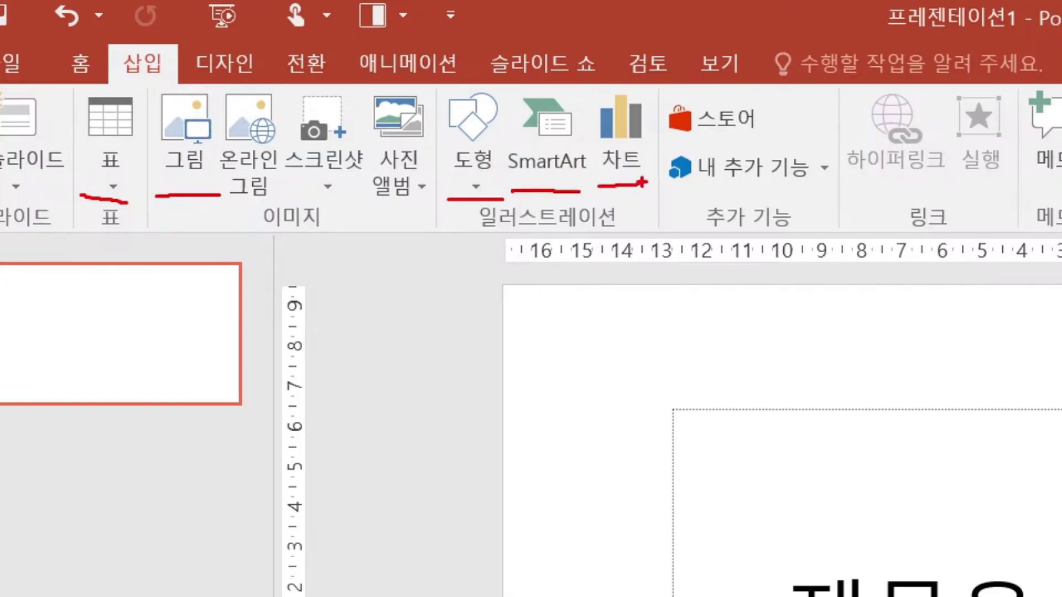
pyautogui.press('Escape')
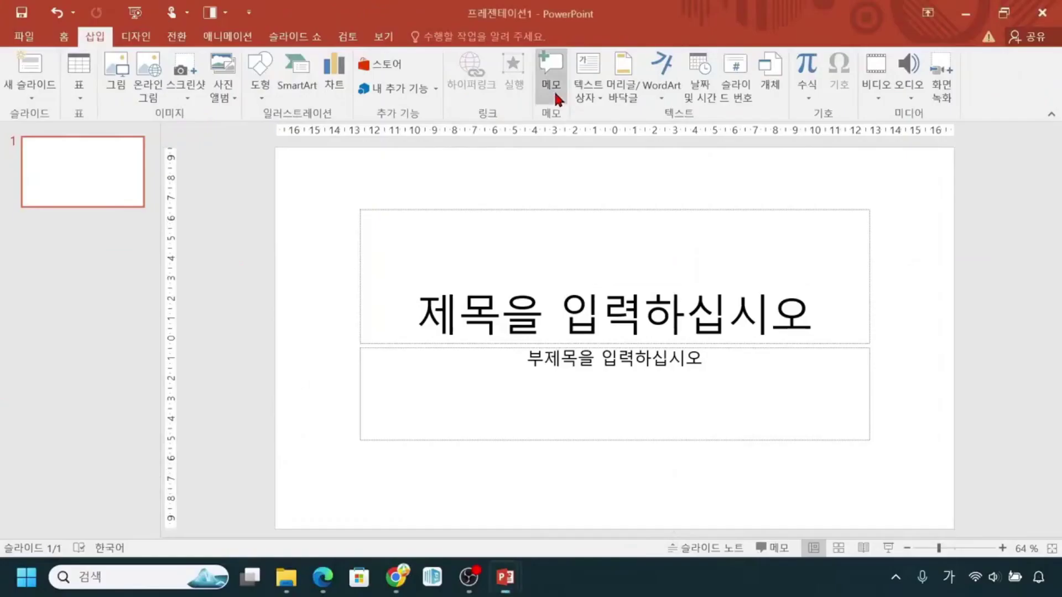
pyautogui.hotkey('ctrl', '1')
pyautogui.click(493, 74)
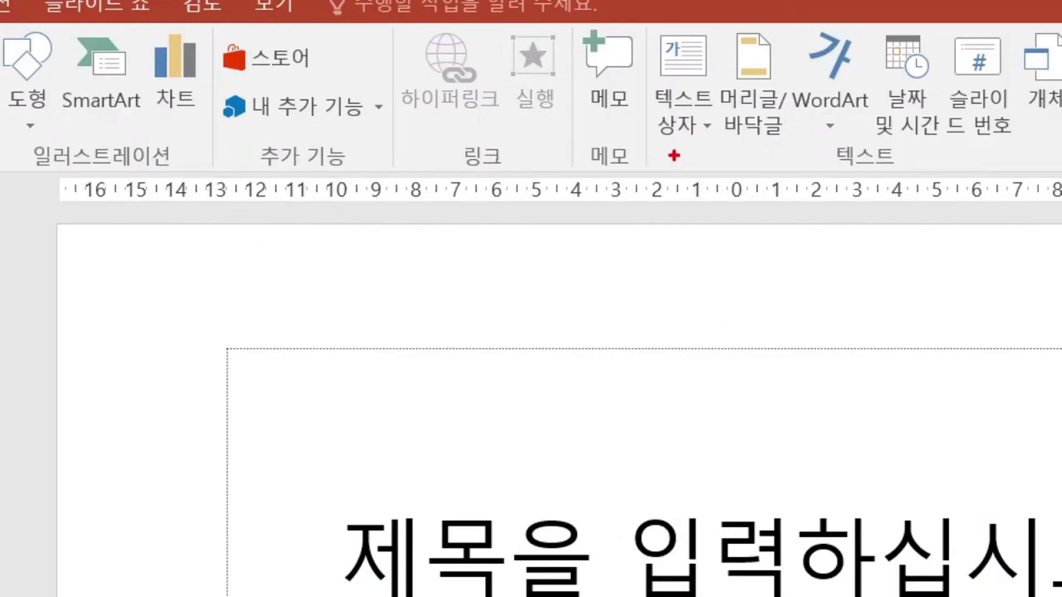
pyautogui.moveTo(657, 146); pyautogui.dragTo(727, 146)
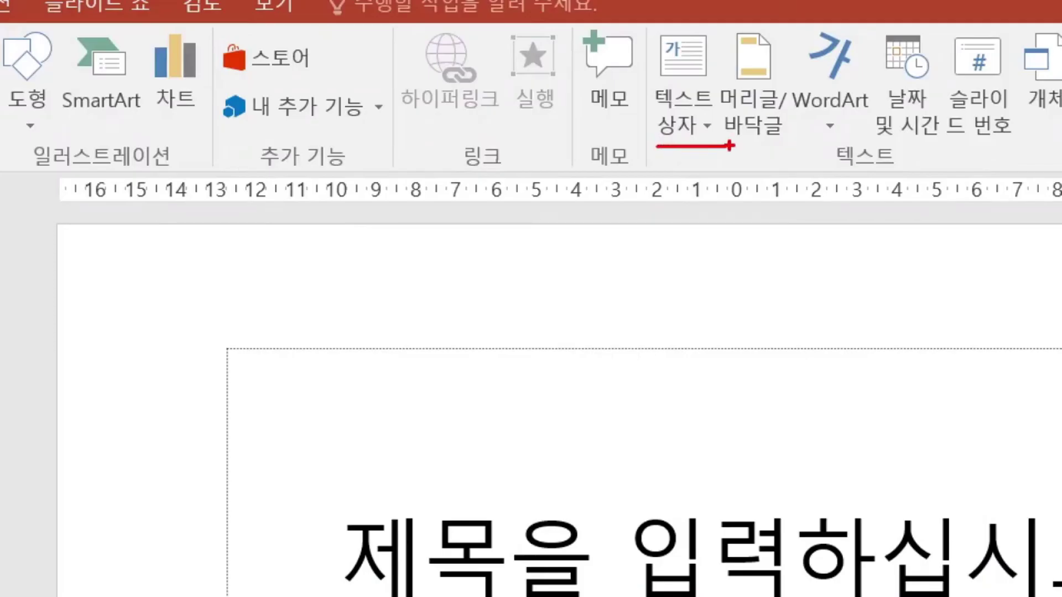
pyautogui.press('Escape')
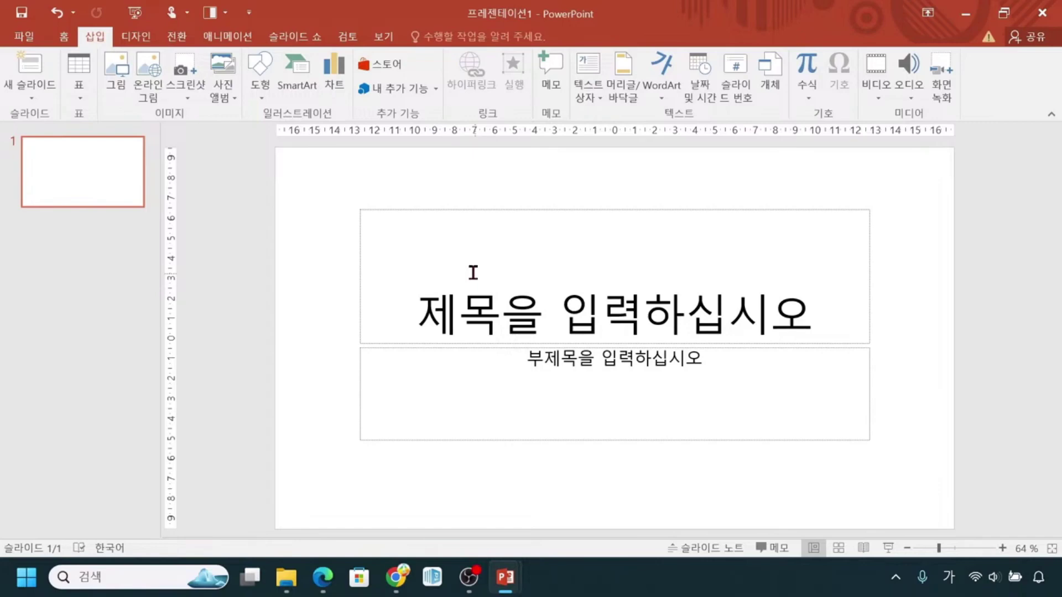
# Draw a rectangle about 5.4 cm wide and 4.4 cm high near the slide's upper-left corner
pyautogui.click(470, 268)
pyautogui.click(264, 92)
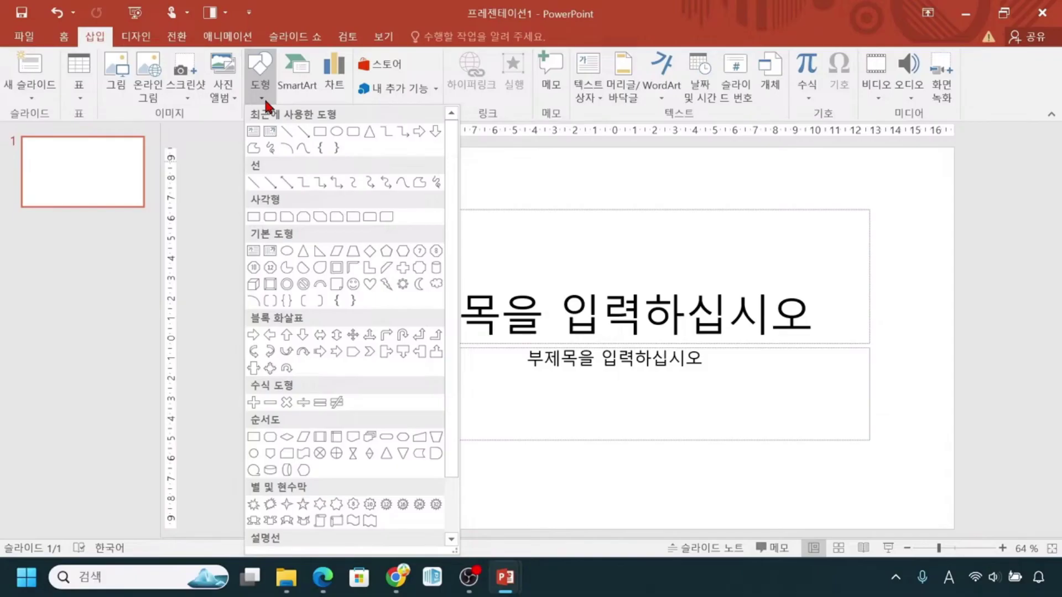
pyautogui.click(252, 217)
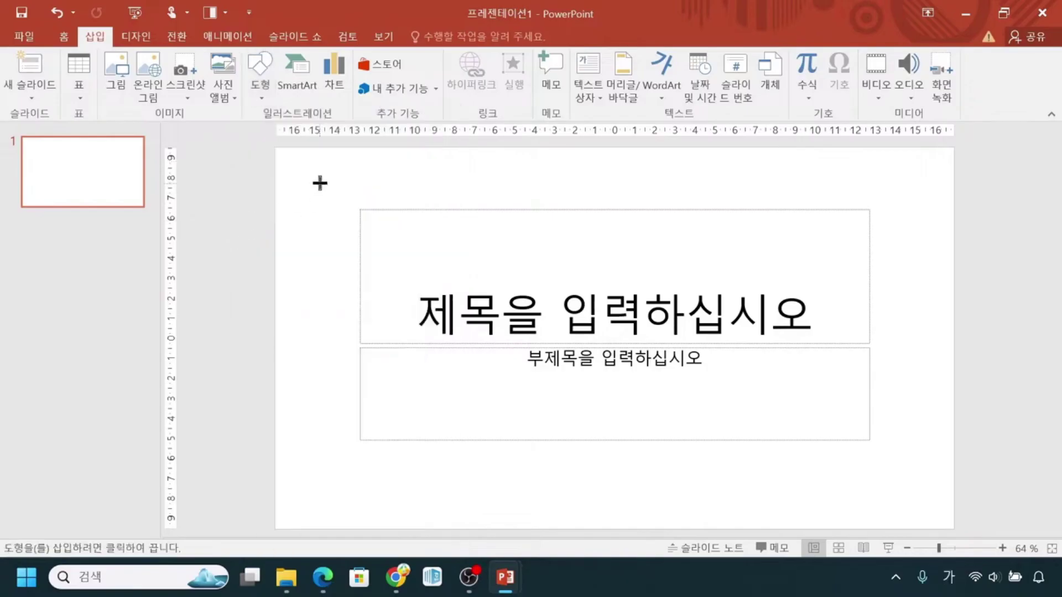
pyautogui.moveTo(314, 176); pyautogui.dragTo(424, 265)
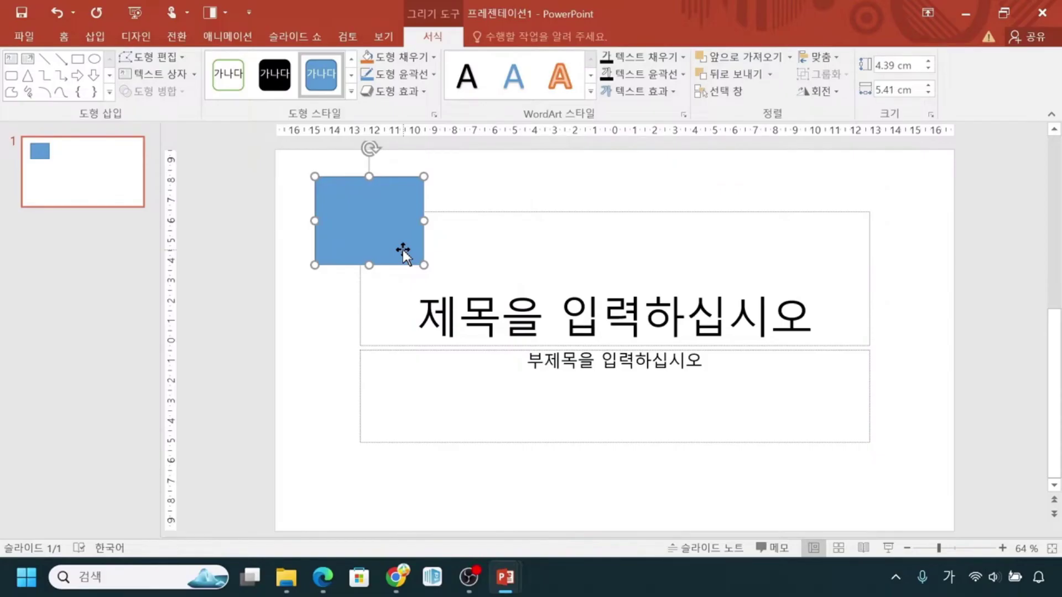
pyautogui.click(370, 244)
pyautogui.click(370, 242)
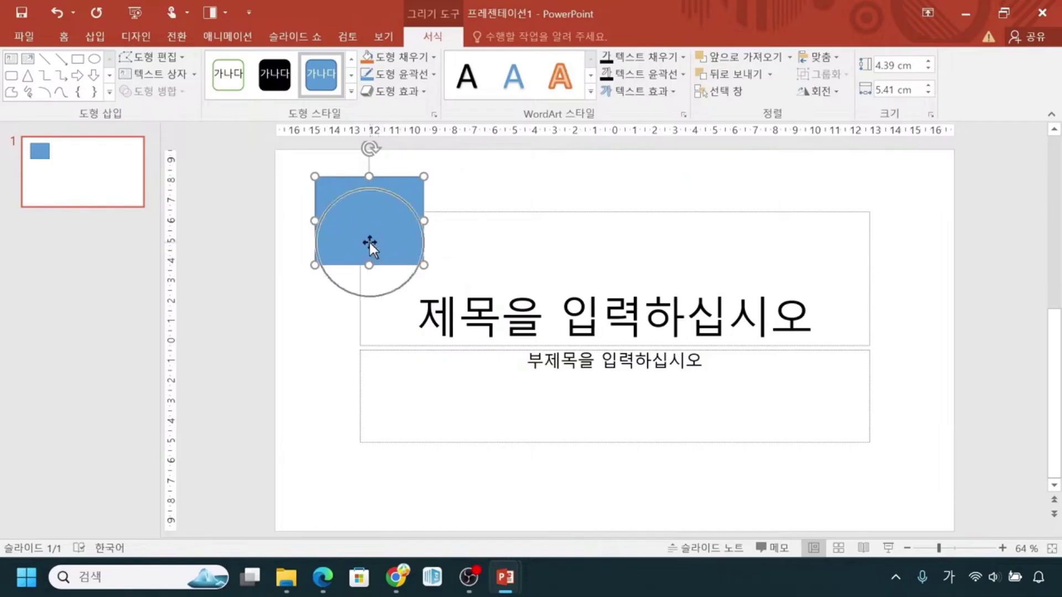
pyautogui.click(370, 242)
pyautogui.click(370, 243)
pyautogui.click(369, 242)
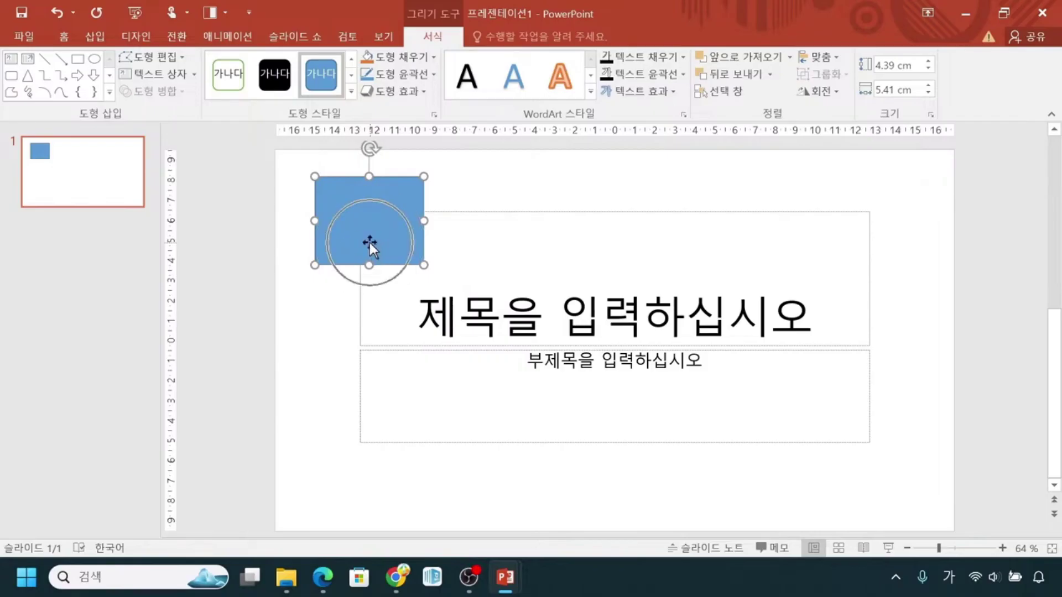
pyautogui.click(314, 179)
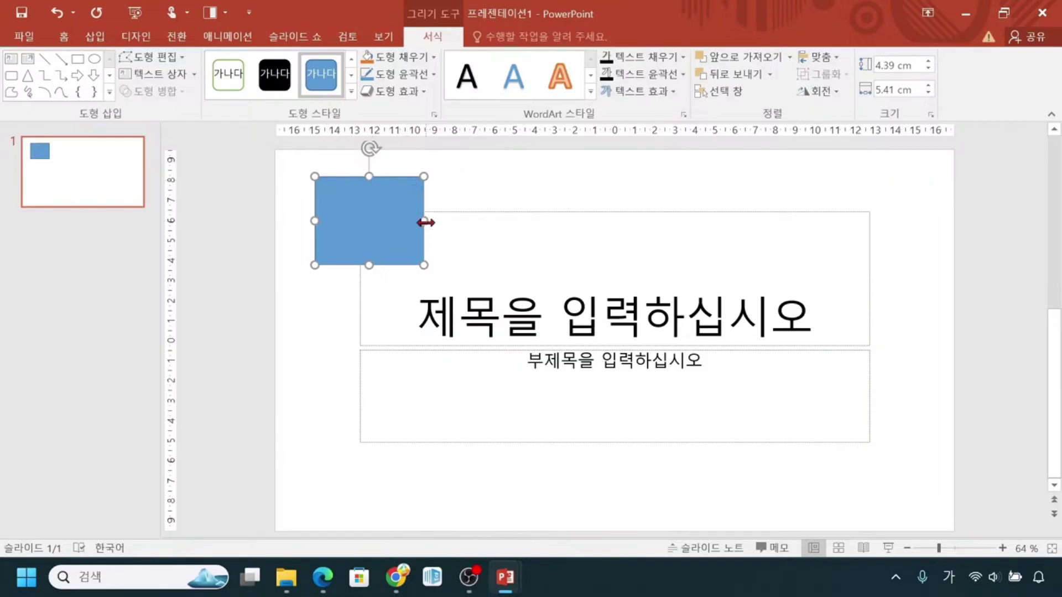
# Select the blue rectangle and examine the animation effects offered for it
pyautogui.click(350, 242)
pyautogui.click(238, 42)
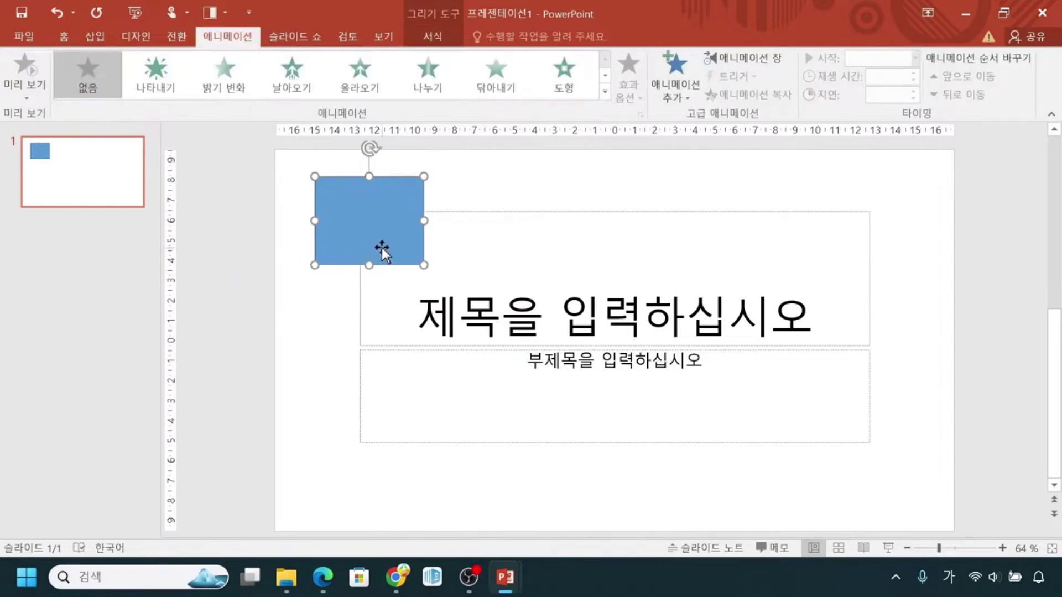
pyautogui.click(384, 268)
pyautogui.click(384, 268)
pyautogui.click(87, 91)
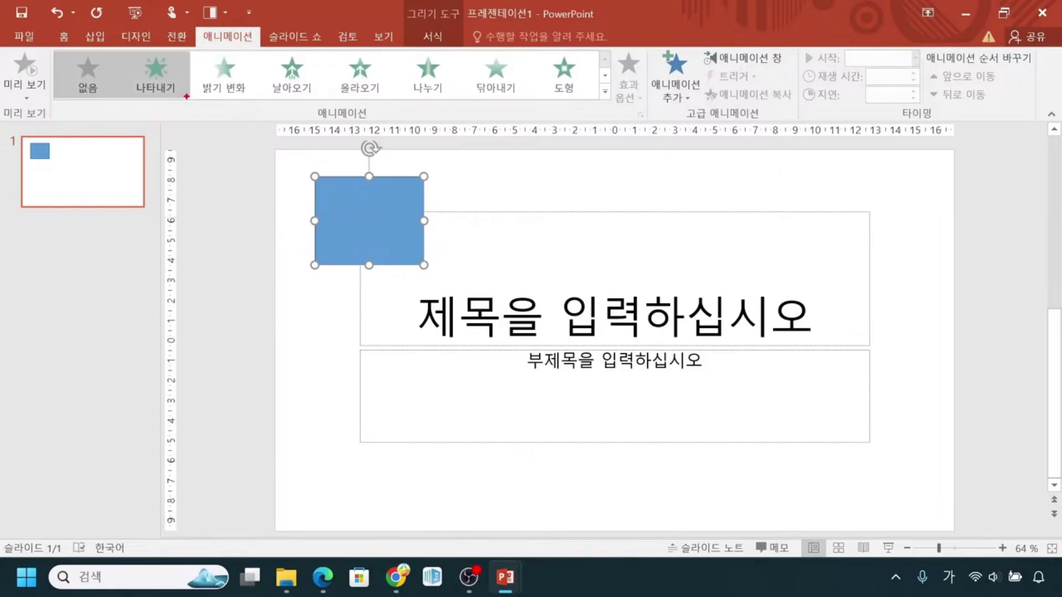
pyautogui.moveTo(47, 49)
pyautogui.mouseDown()
pyautogui.moveTo(95, 88)
pyautogui.moveTo(459, 89)
pyautogui.moveTo(597, 102)
pyautogui.mouseUp()
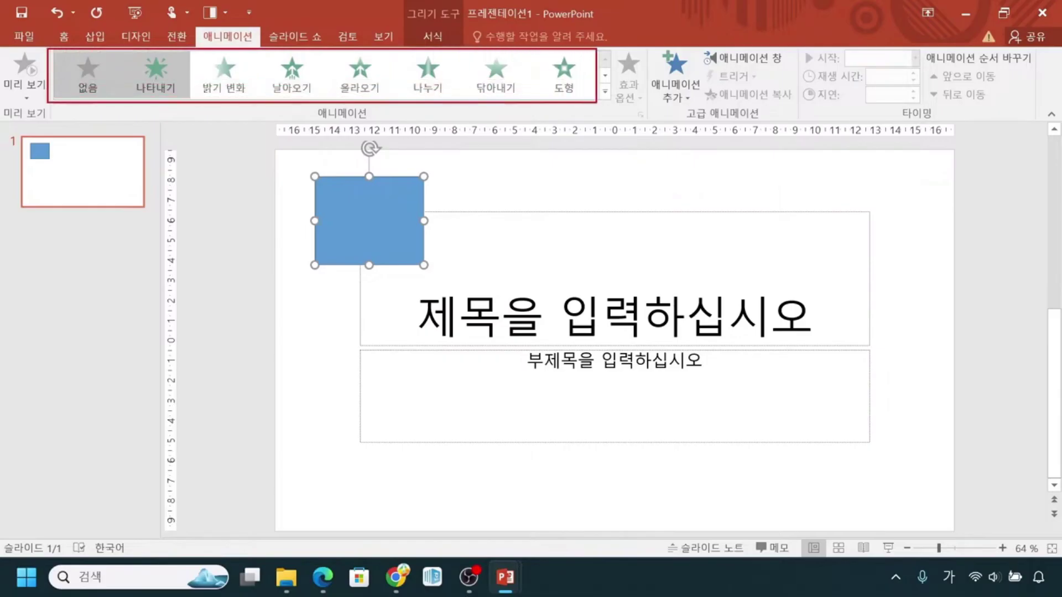
pyautogui.moveTo(594, 81); pyautogui.dragTo(619, 115)
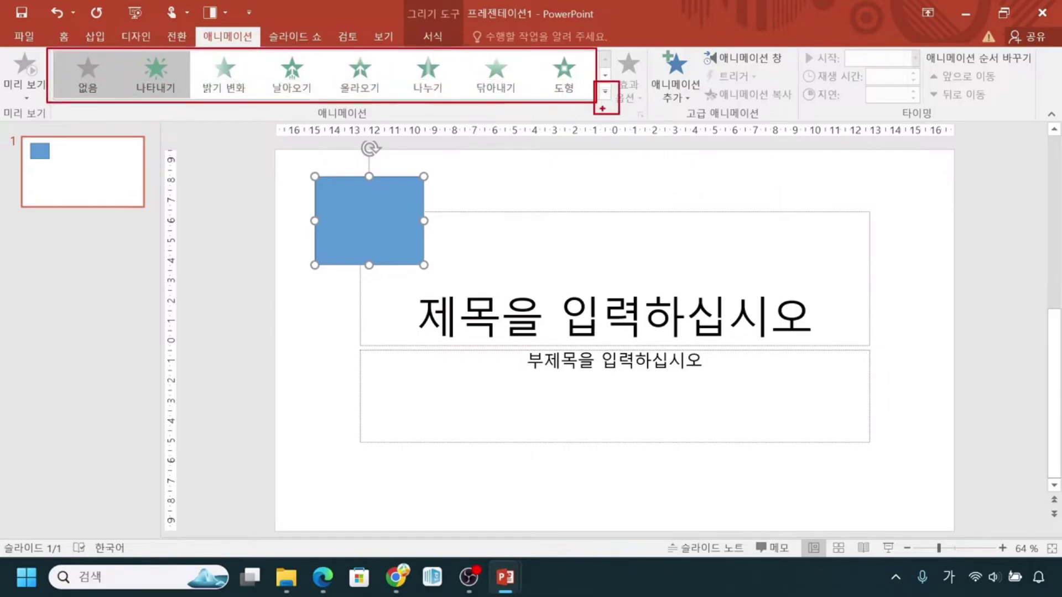
pyautogui.press('Escape')
pyautogui.hotkey('ctrl', '1')
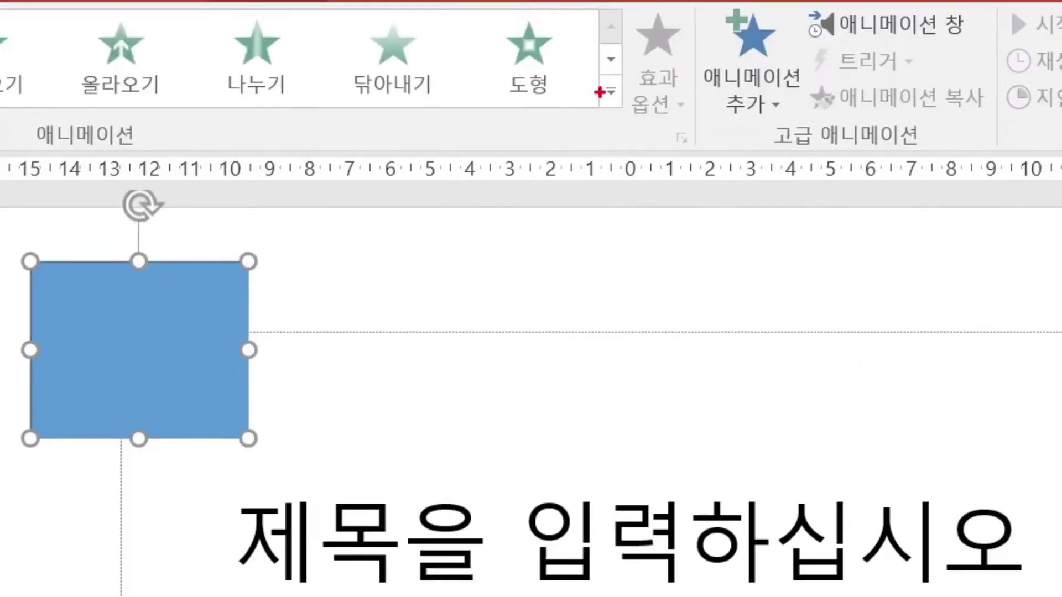
pyautogui.moveTo(597, 70); pyautogui.dragTo(628, 128)
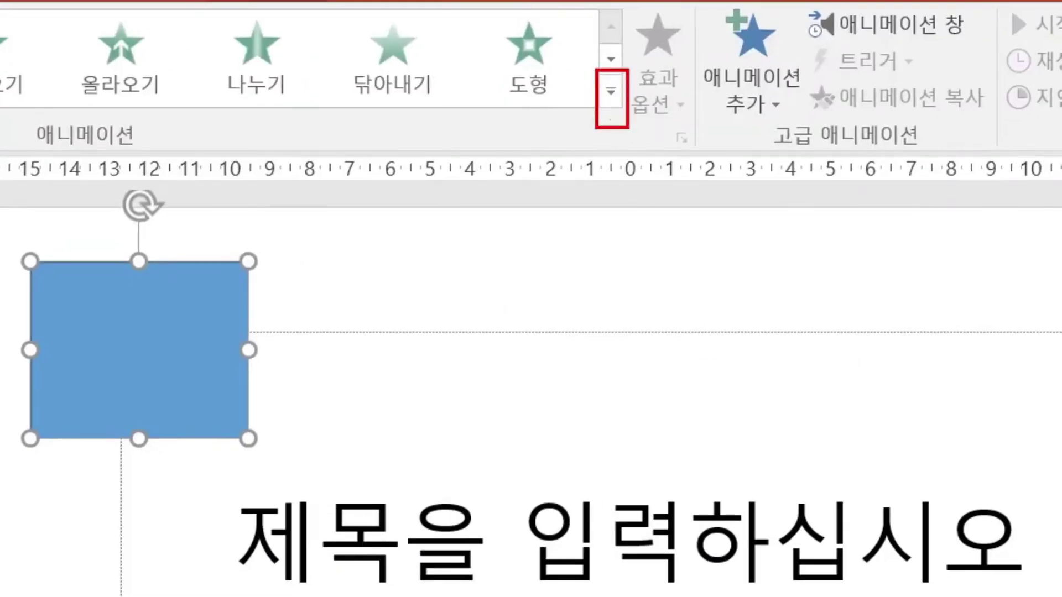
pyautogui.press('Escape')
# Expand the full set of animation effects and examine the 나타내기, 강조 and 끝내기 categories
pyautogui.click(610, 94)
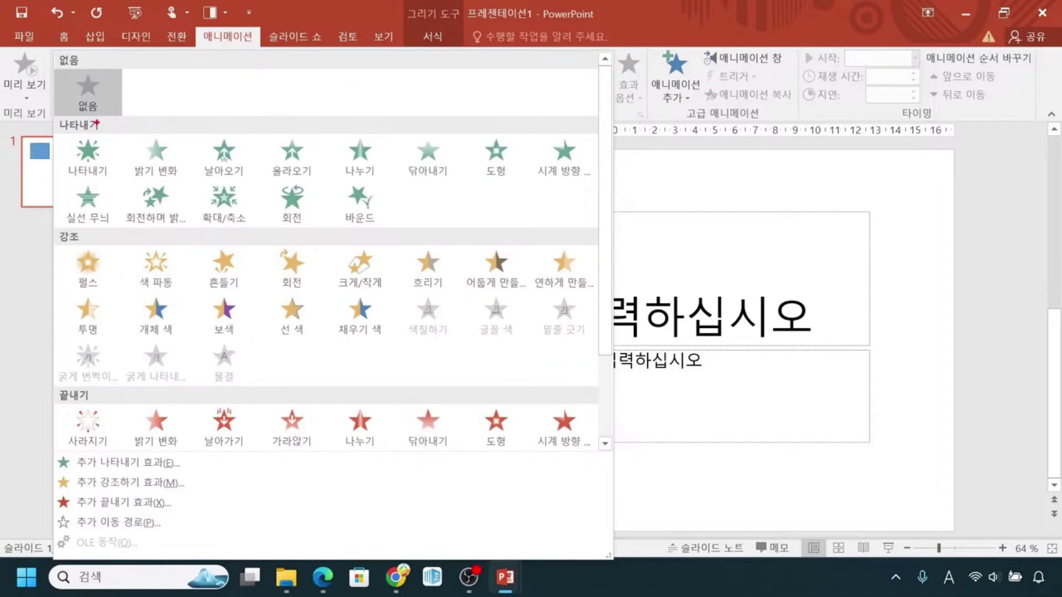
pyautogui.moveTo(51, 113); pyautogui.dragTo(111, 140)
pyautogui.moveTo(49, 229); pyautogui.dragTo(108, 252)
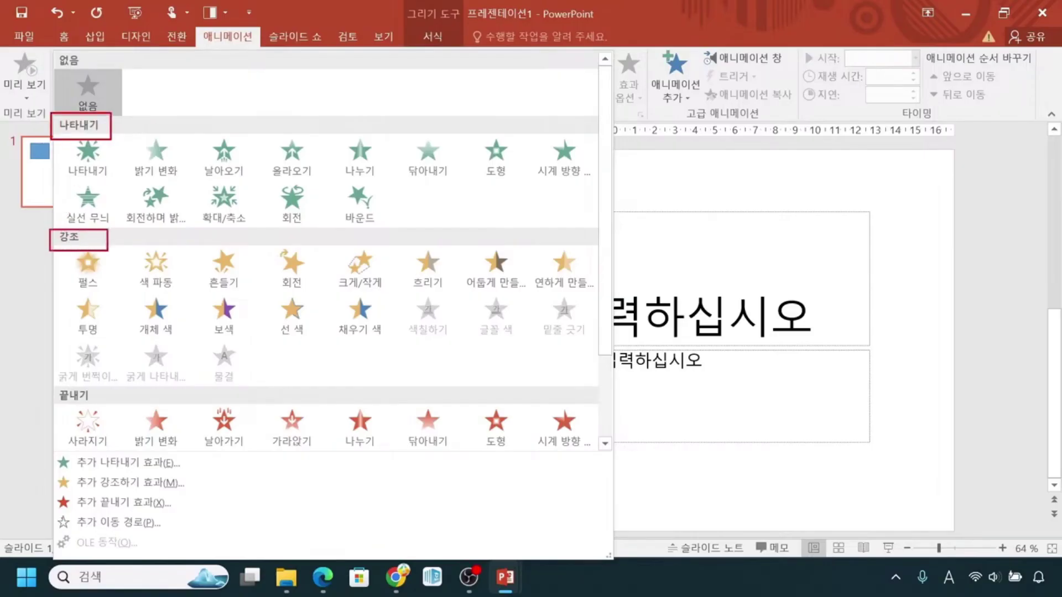
pyautogui.moveTo(56, 387)
pyautogui.mouseDown()
pyautogui.moveTo(59, 410)
pyautogui.moveTo(118, 416)
pyautogui.moveTo(120, 403)
pyautogui.mouseUp()
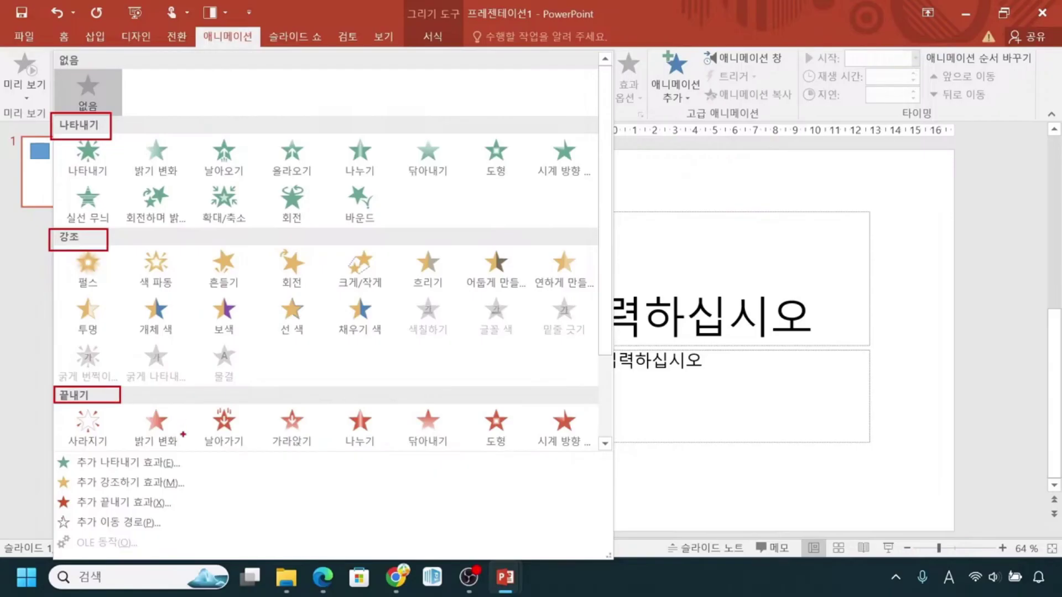
pyautogui.click(254, 257)
pyautogui.click(253, 258)
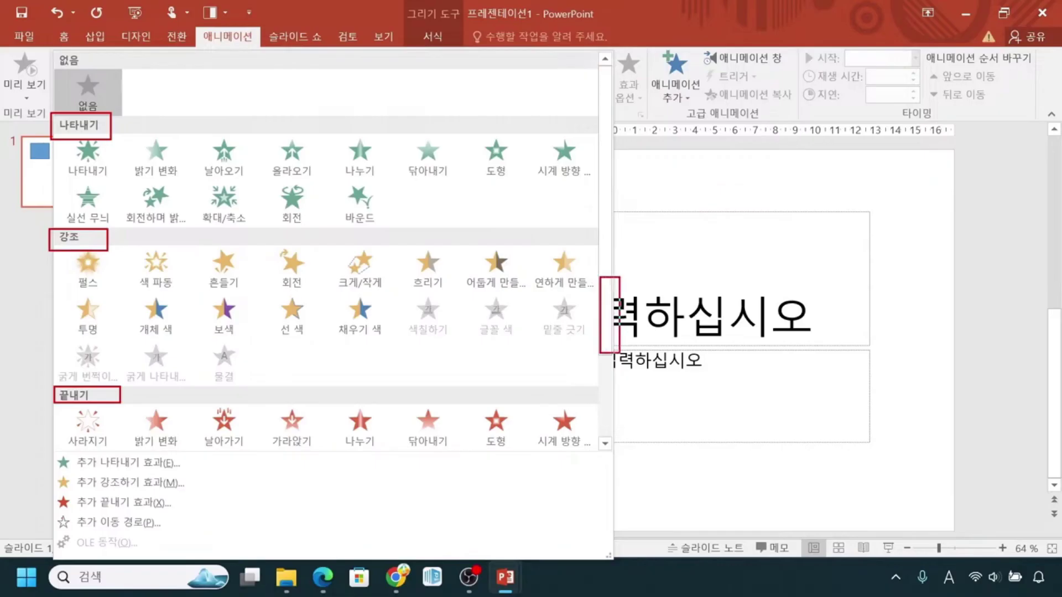
pyautogui.click(602, 332)
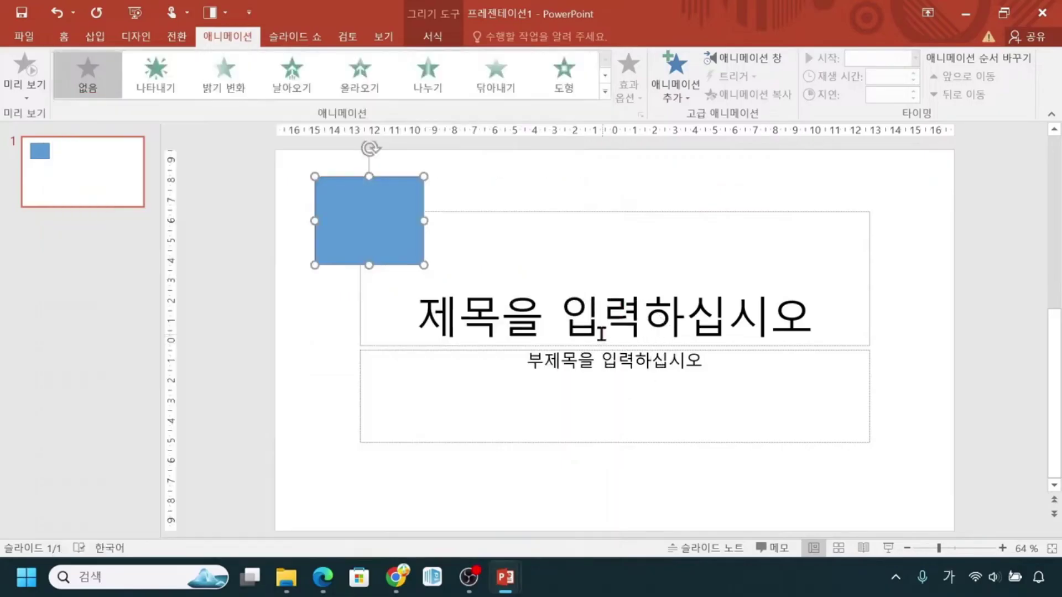
# Browse all the animation effects for the rectangle through to the 이동 경로 category
pyautogui.click(604, 92)
pyautogui.moveTo(613, 157); pyautogui.dragTo(623, 231)
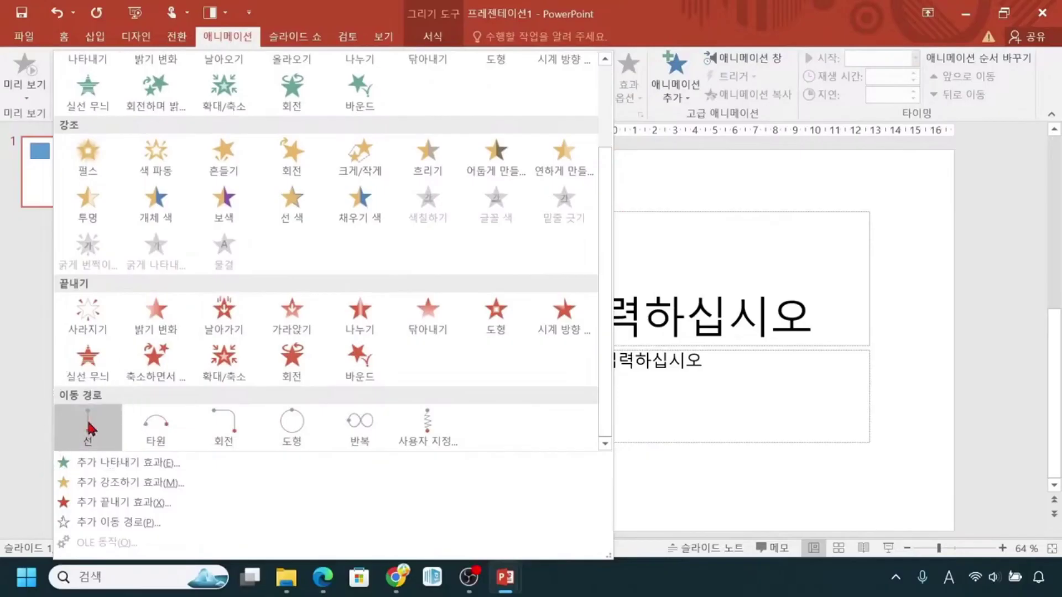
pyautogui.moveTo(607, 298); pyautogui.dragTo(606, 219)
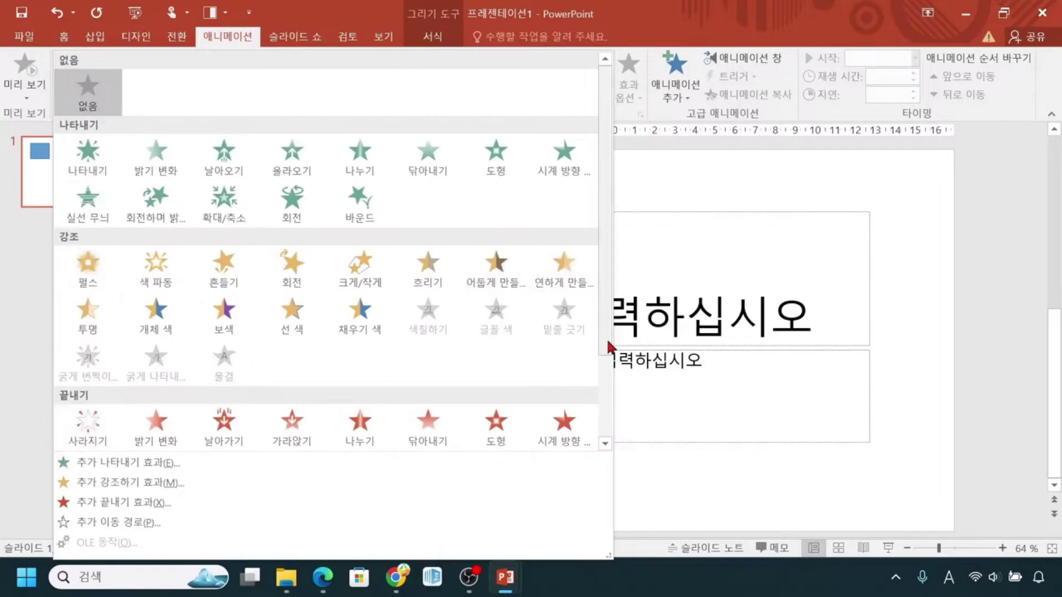
pyautogui.moveTo(607, 343); pyautogui.dragTo(607, 426)
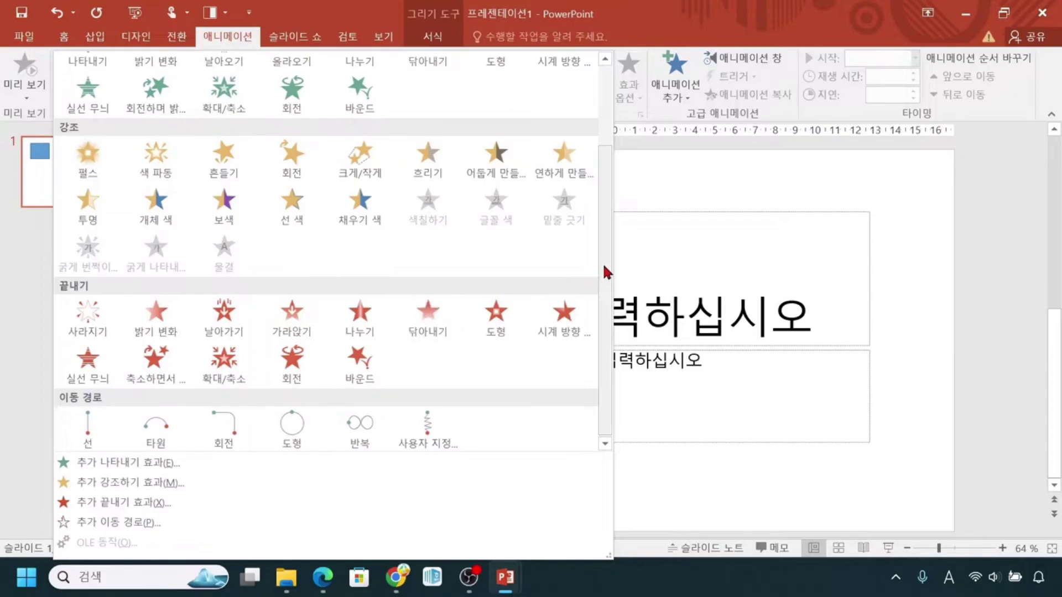
pyautogui.moveTo(605, 260); pyautogui.dragTo(618, 198)
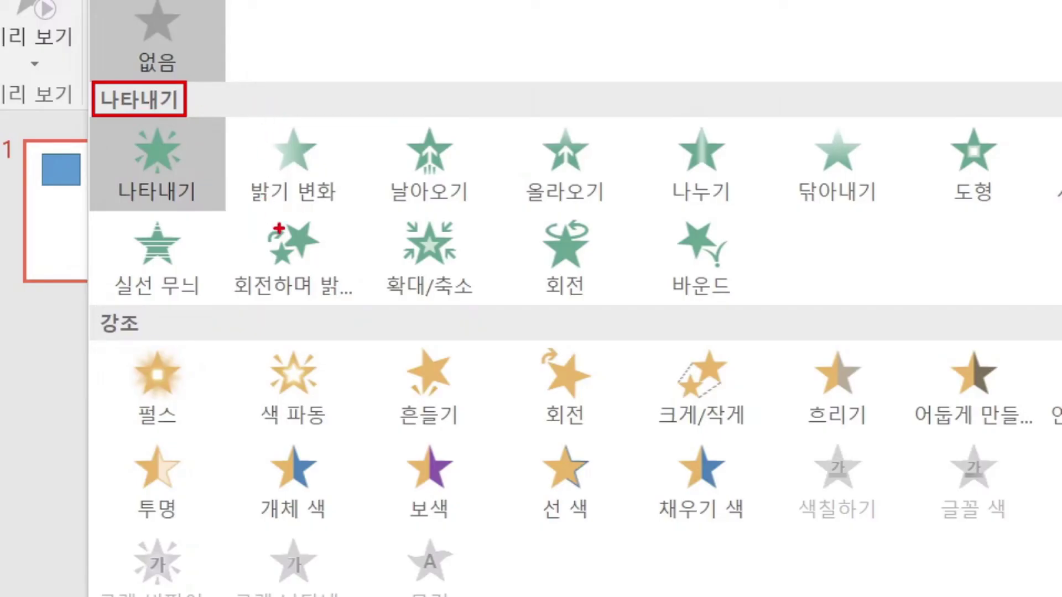
# Examine the 나타내기 effects 밝기 변화, 날아오기 and 회전, and compare that category with 강조
pyautogui.moveTo(258, 210); pyautogui.dragTo(465, 211)
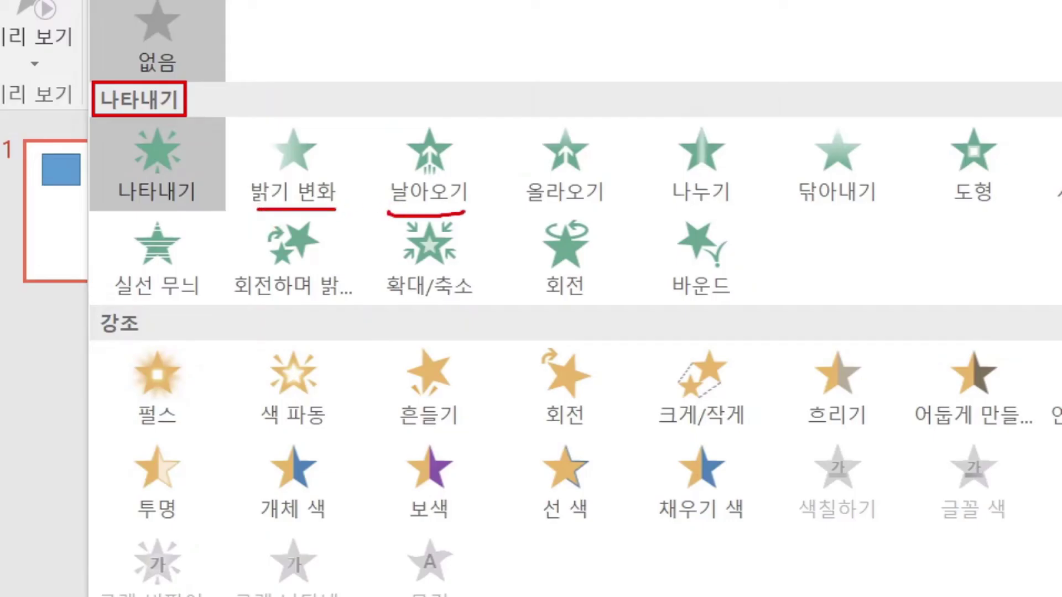
pyautogui.moveTo(533, 297); pyautogui.dragTo(594, 300)
pyautogui.moveTo(93, 309)
pyautogui.mouseDown()
pyautogui.moveTo(128, 340)
pyautogui.moveTo(151, 342)
pyautogui.mouseUp()
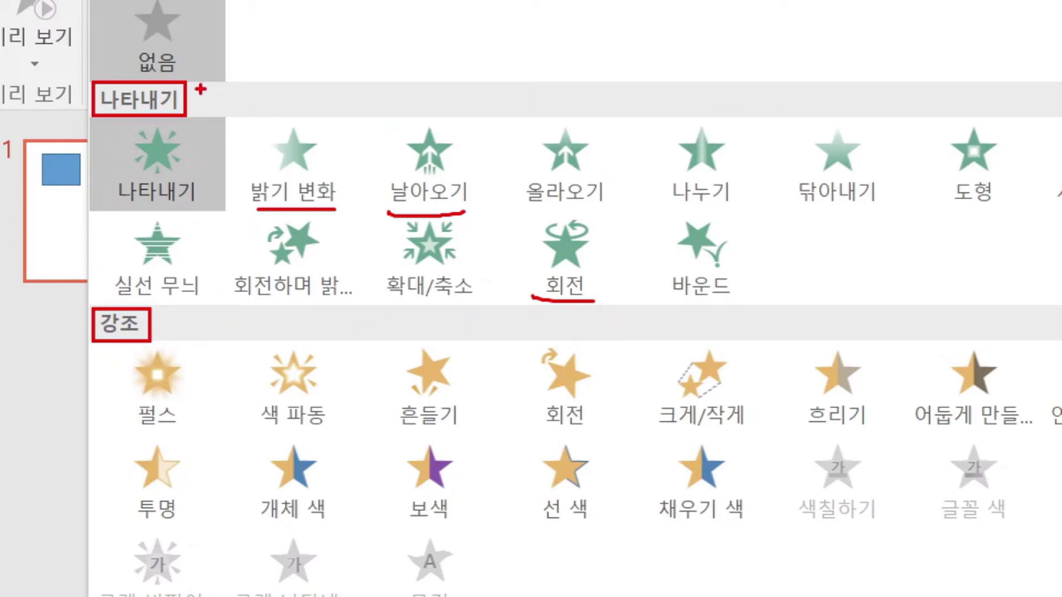
pyautogui.moveTo(201, 86); pyautogui.dragTo(244, 69)
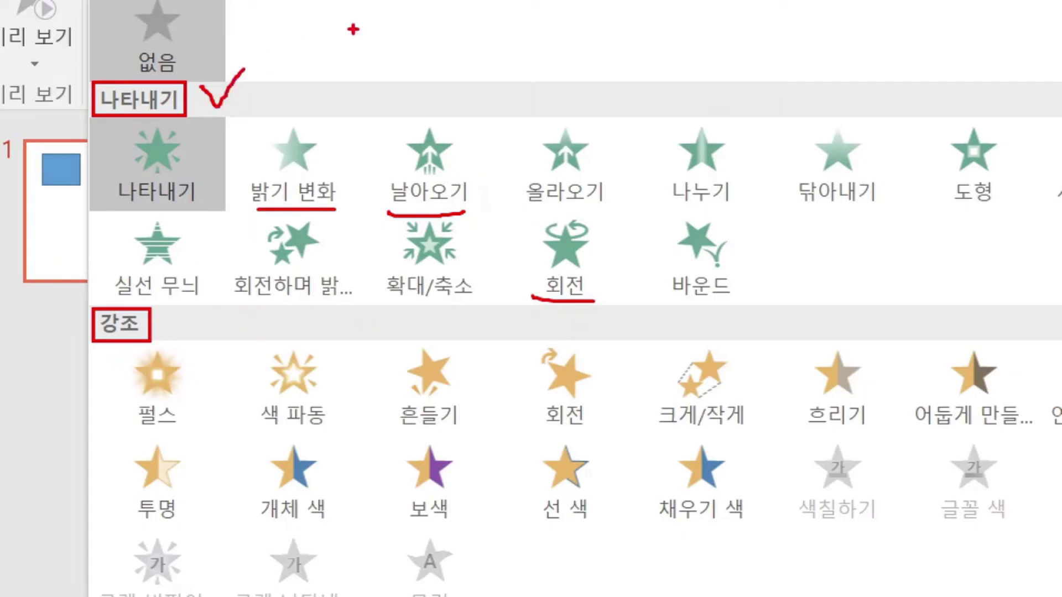
pyautogui.moveTo(496, 20); pyautogui.dragTo(303, 98)
pyautogui.moveTo(304, 63)
pyautogui.mouseDown()
pyautogui.moveTo(303, 78)
pyautogui.moveTo(349, 95)
pyautogui.mouseUp()
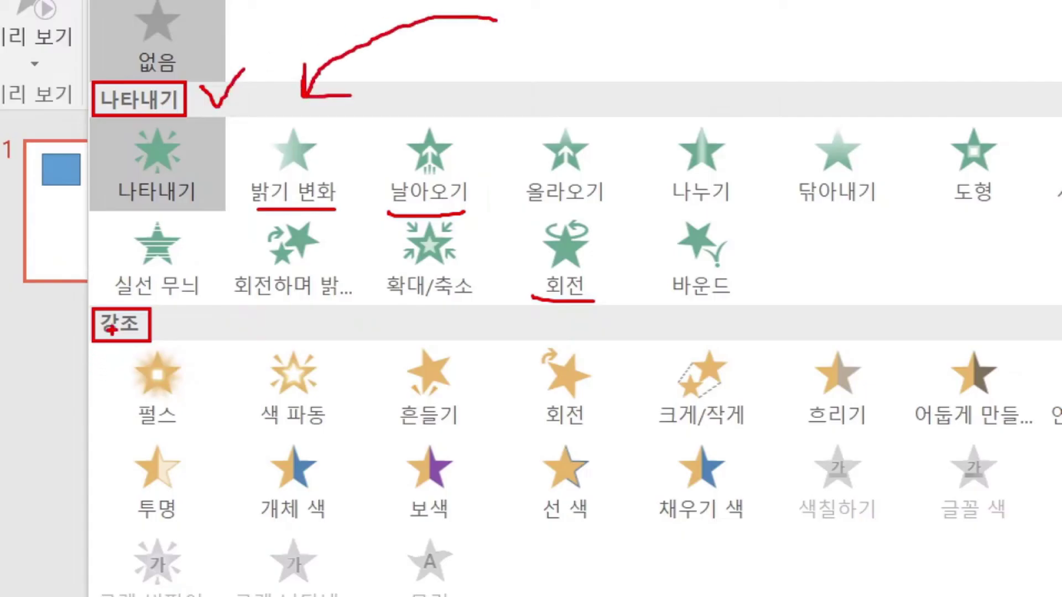
pyautogui.moveTo(185, 308)
pyautogui.mouseDown()
pyautogui.moveTo(254, 386)
pyautogui.moveTo(293, 388)
pyautogui.mouseUp()
pyautogui.moveTo(208, 330); pyautogui.dragTo(229, 357)
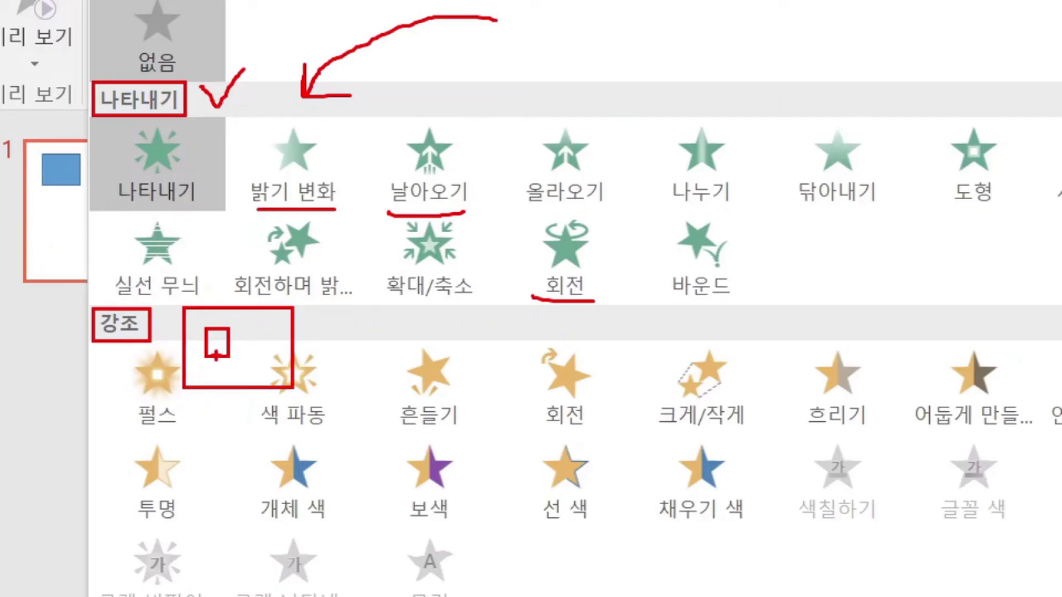
pyautogui.moveTo(262, 330)
pyautogui.mouseDown()
pyautogui.moveTo(232, 339)
pyautogui.moveTo(230, 331)
pyautogui.moveTo(244, 349)
pyautogui.mouseUp()
pyautogui.moveTo(89, 103)
pyautogui.mouseDown()
pyautogui.moveTo(70, 217)
pyautogui.moveTo(100, 319)
pyautogui.mouseUp()
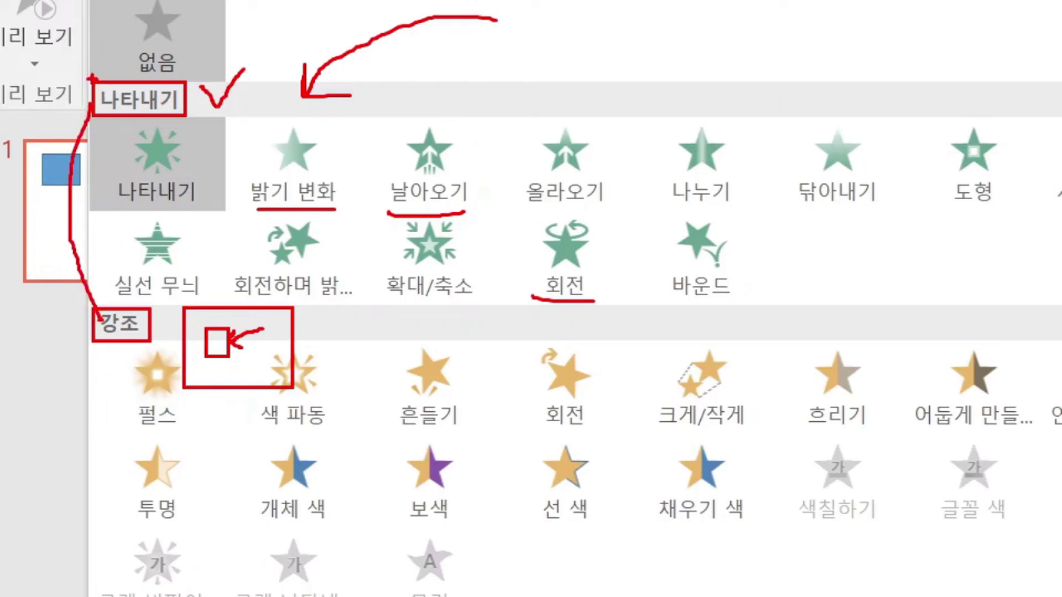
pyautogui.moveTo(92, 78)
pyautogui.mouseDown()
pyautogui.moveTo(135, 77)
pyautogui.moveTo(92, 113)
pyautogui.mouseUp()
pyautogui.moveTo(188, 112); pyautogui.dragTo(190, 114)
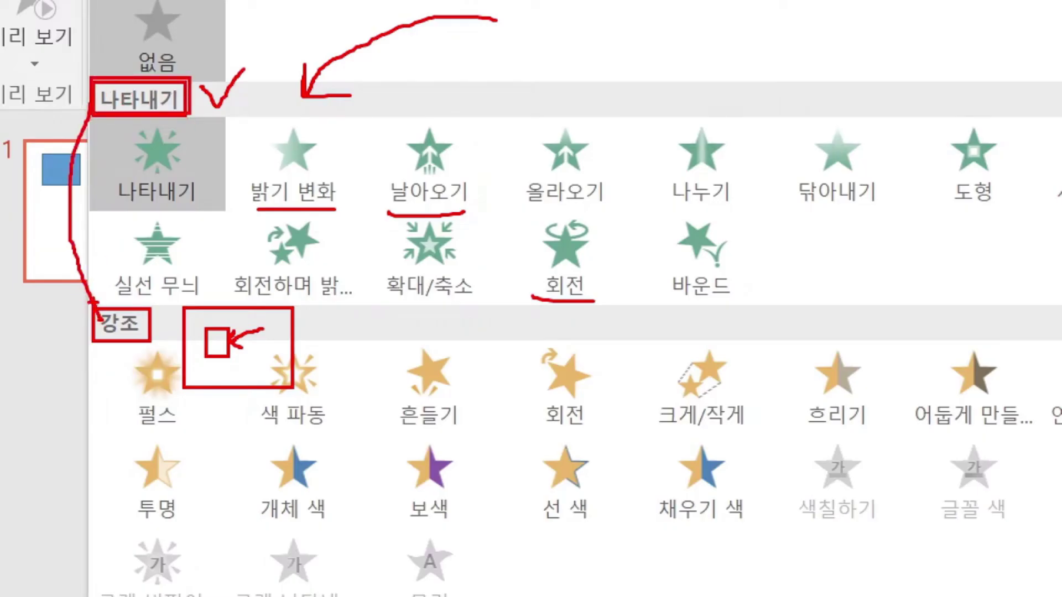
pyautogui.moveTo(91, 302)
pyautogui.mouseDown()
pyautogui.moveTo(92, 334)
pyautogui.moveTo(148, 302)
pyautogui.mouseUp()
pyautogui.moveTo(149, 343); pyautogui.dragTo(149, 341)
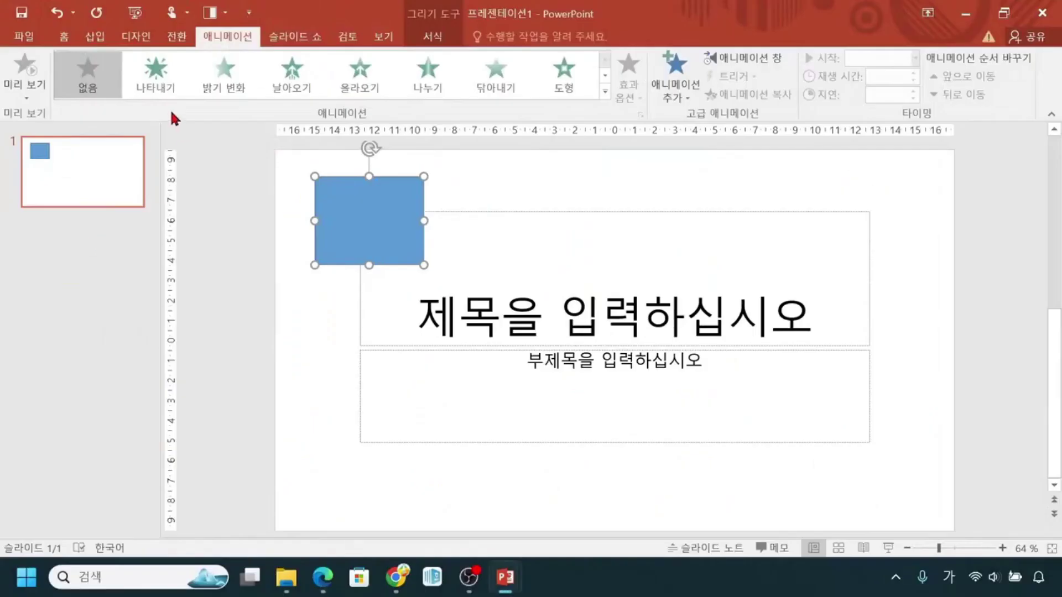
# Expand the full set of animation effects and examine the 끝내기 and 이동 경로 categories
pyautogui.click(606, 92)
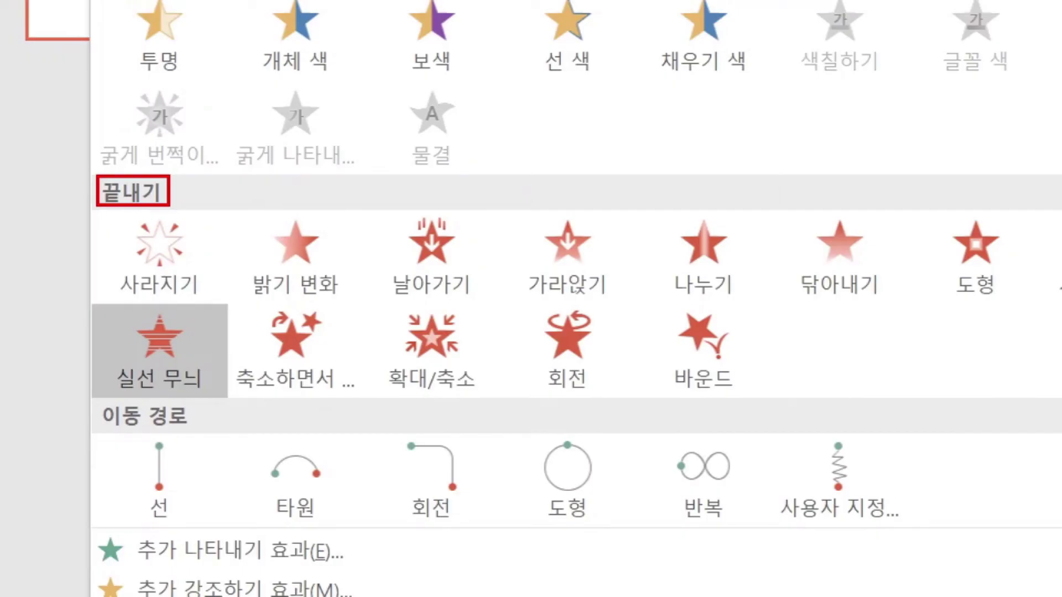
pyautogui.moveTo(221, 204)
pyautogui.mouseDown()
pyautogui.moveTo(248, 183)
pyautogui.moveTo(272, 194)
pyautogui.moveTo(297, 187)
pyautogui.moveTo(288, 176)
pyautogui.moveTo(293, 192)
pyautogui.mouseUp()
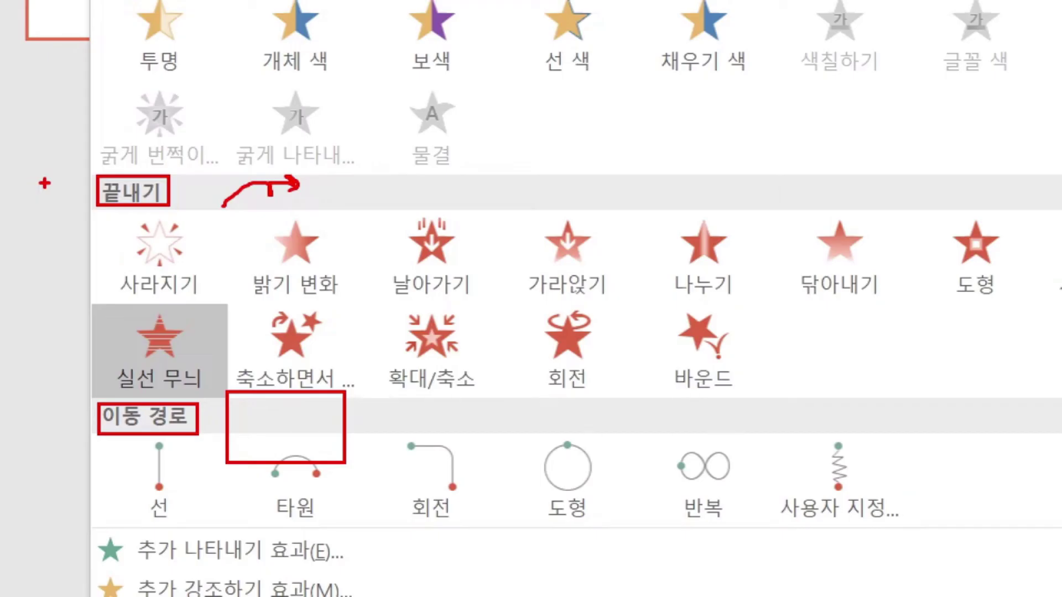
pyautogui.moveTo(65, 413)
pyautogui.mouseDown()
pyautogui.moveTo(80, 431)
pyautogui.moveTo(95, 399)
pyautogui.mouseUp()
pyautogui.moveTo(39, 455)
pyautogui.mouseDown()
pyautogui.moveTo(65, 348)
pyautogui.moveTo(38, 334)
pyautogui.moveTo(105, 354)
pyautogui.mouseUp()
pyautogui.moveTo(78, 479)
pyautogui.mouseDown()
pyautogui.moveTo(44, 465)
pyautogui.moveTo(48, 501)
pyautogui.mouseUp()
pyautogui.moveTo(58, 488); pyautogui.dragTo(118, 501)
pyautogui.moveTo(95, 484)
pyautogui.mouseDown()
pyautogui.moveTo(117, 502)
pyautogui.moveTo(95, 517)
pyautogui.mouseUp()
pyautogui.moveTo(98, 395); pyautogui.dragTo(205, 455)
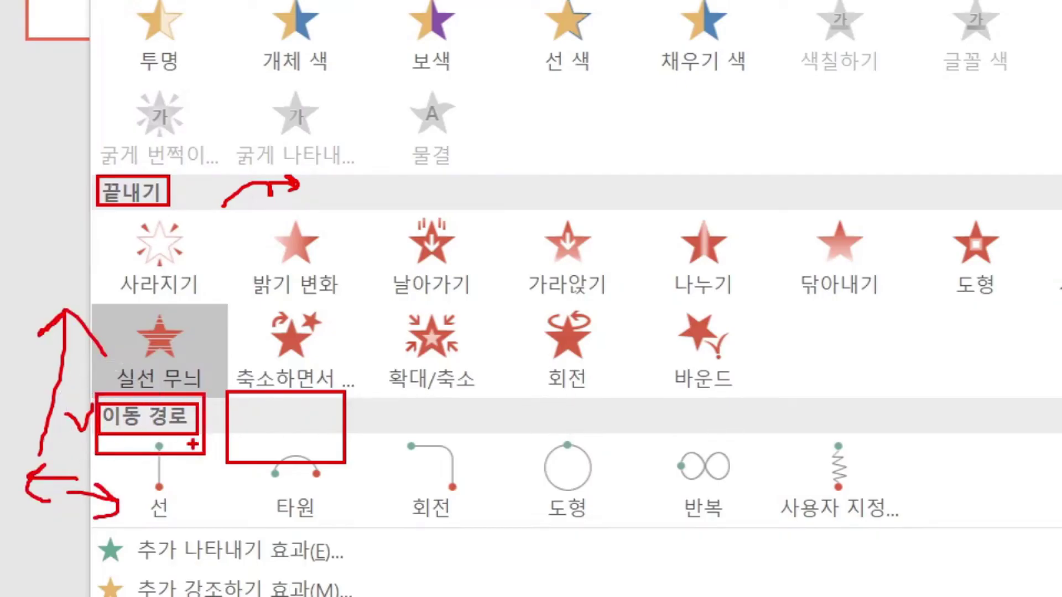
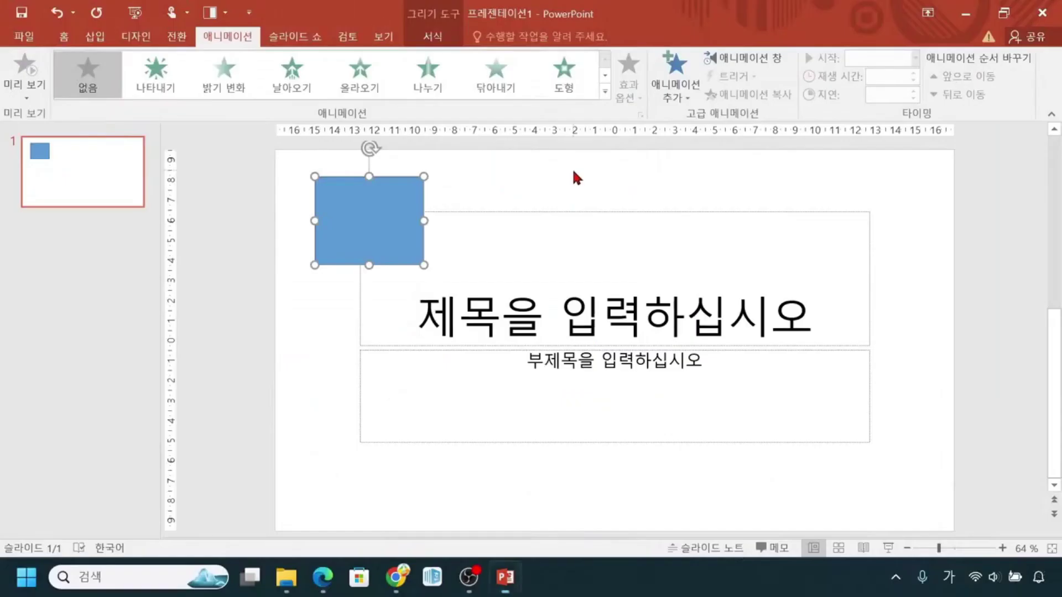
# Apply the 시계 방향 effect from the 나타내기 category to the blue rectangle
pyautogui.click(605, 92)
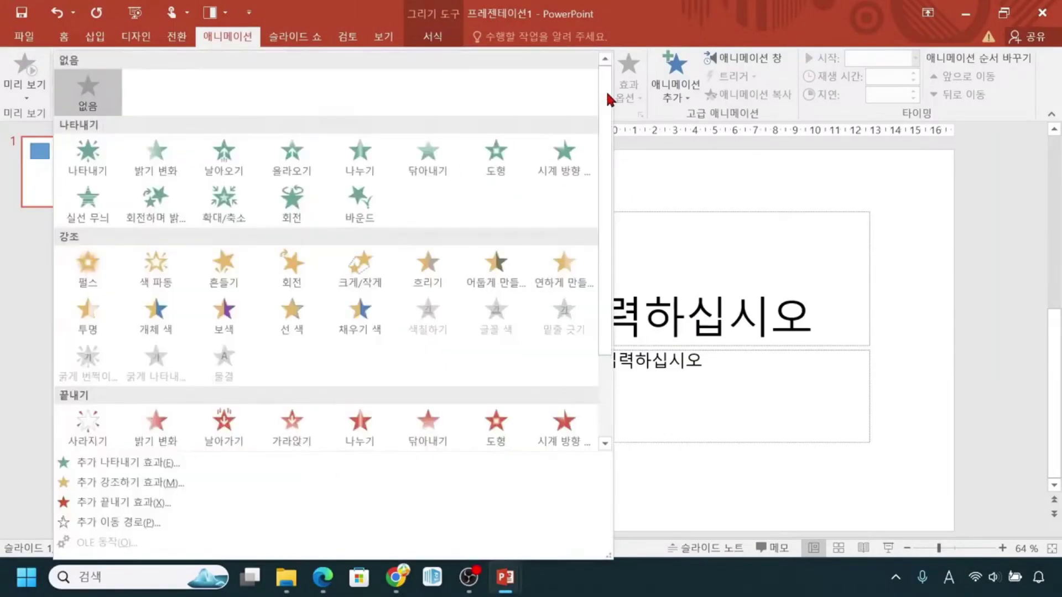
pyautogui.click(578, 172)
pyautogui.press('ctrl')
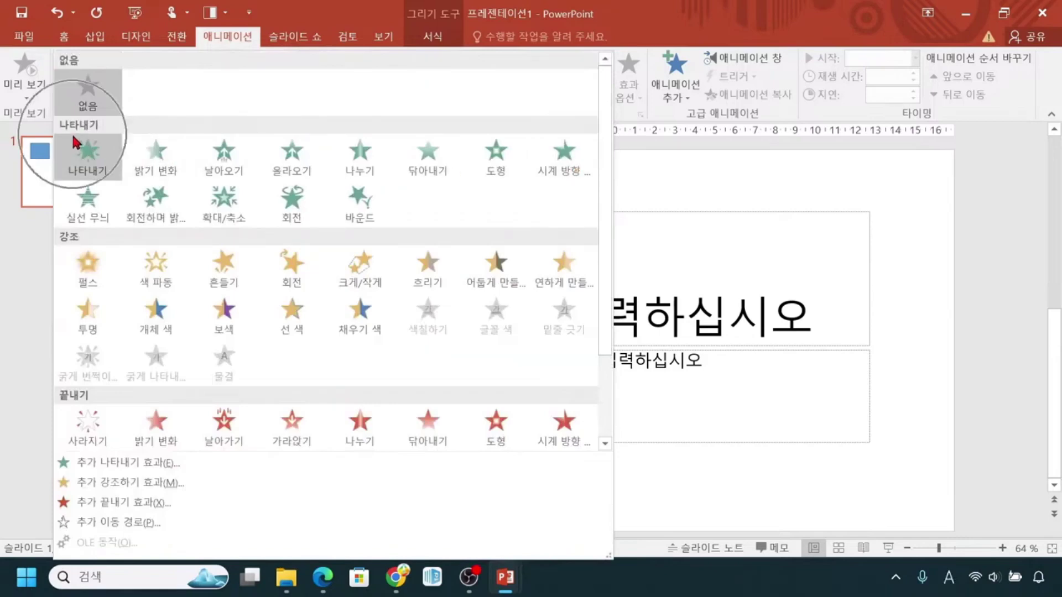
pyautogui.click(563, 175)
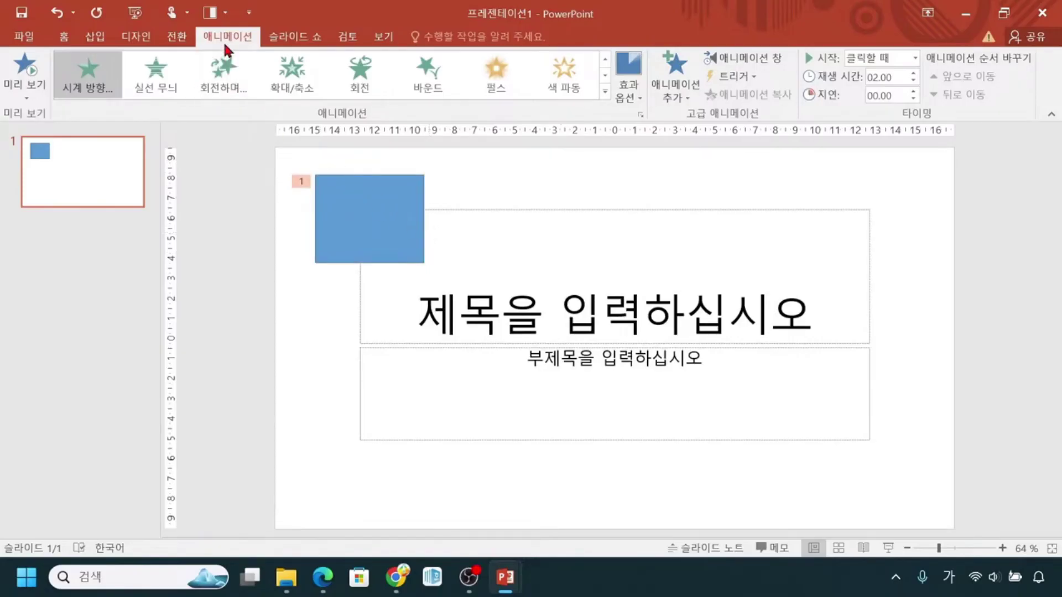
# Preview the rectangle's 시계 방향 animation and examine the direction in which the shape is revealed
pyautogui.press('ctrl')
pyautogui.press('ctrl')
pyautogui.press('ctrl')
pyautogui.press('ctrl')
pyautogui.press('ctrl')
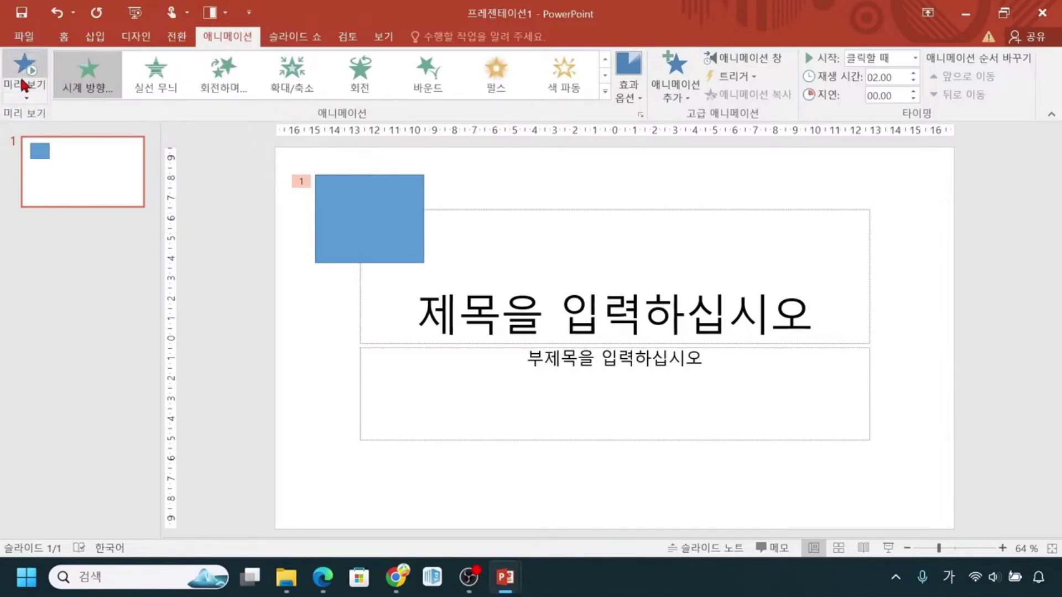
pyautogui.click(23, 84)
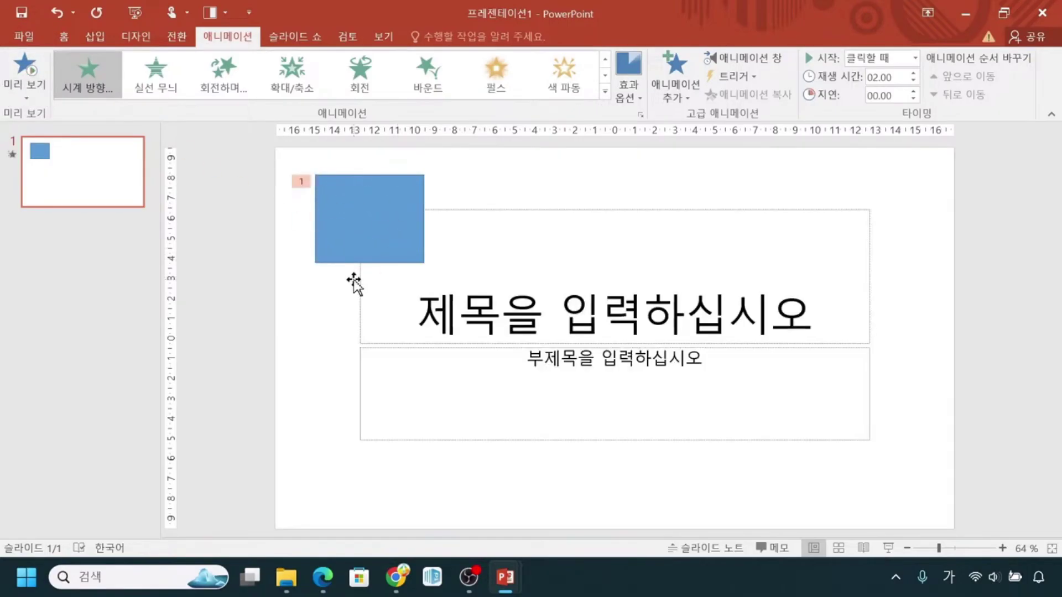
pyautogui.click(20, 83)
pyautogui.moveTo(386, 200)
pyautogui.mouseDown()
pyautogui.moveTo(385, 237)
pyautogui.moveTo(357, 206)
pyautogui.mouseUp()
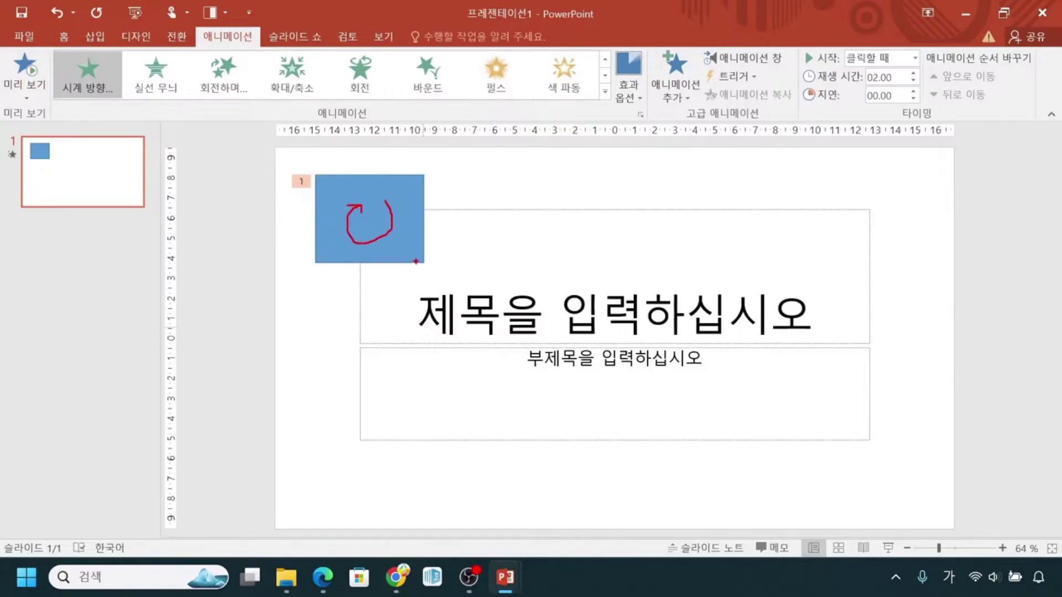
pyautogui.press('Escape')
pyautogui.press('ctrl')
pyautogui.press('ctrl')
pyautogui.press('ctrl')
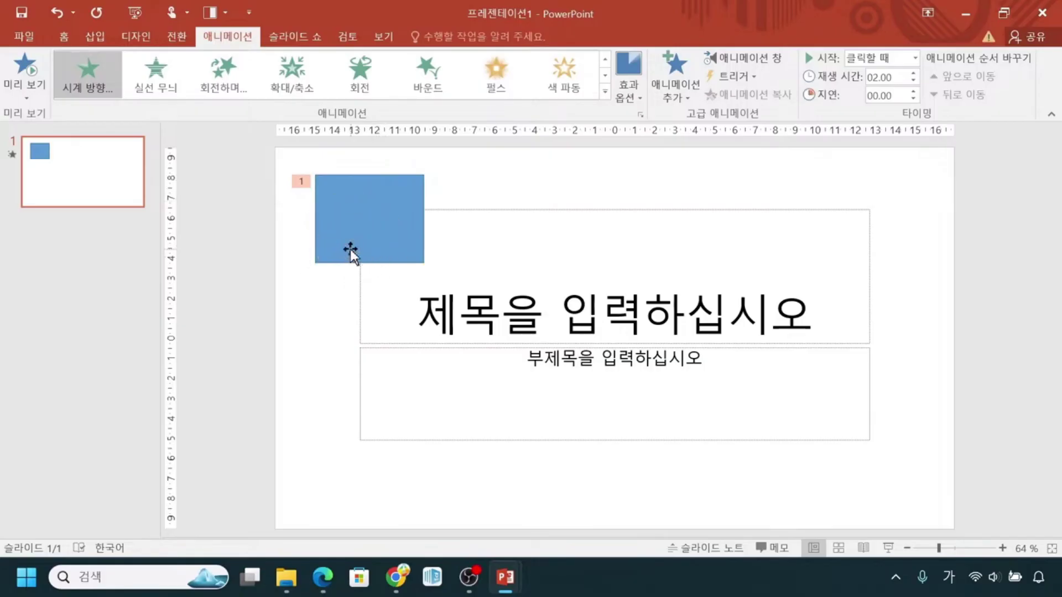
# Examine the animation marker beside the slide 1 thumbnail
pyautogui.press('ctrl')
pyautogui.press('ctrl')
pyautogui.press('ctrl')
pyautogui.press('ctrl')
pyautogui.press('ctrl')
pyautogui.press('ctrl')
pyautogui.hotkey('ctrl', '1')
pyautogui.click(15, 169)
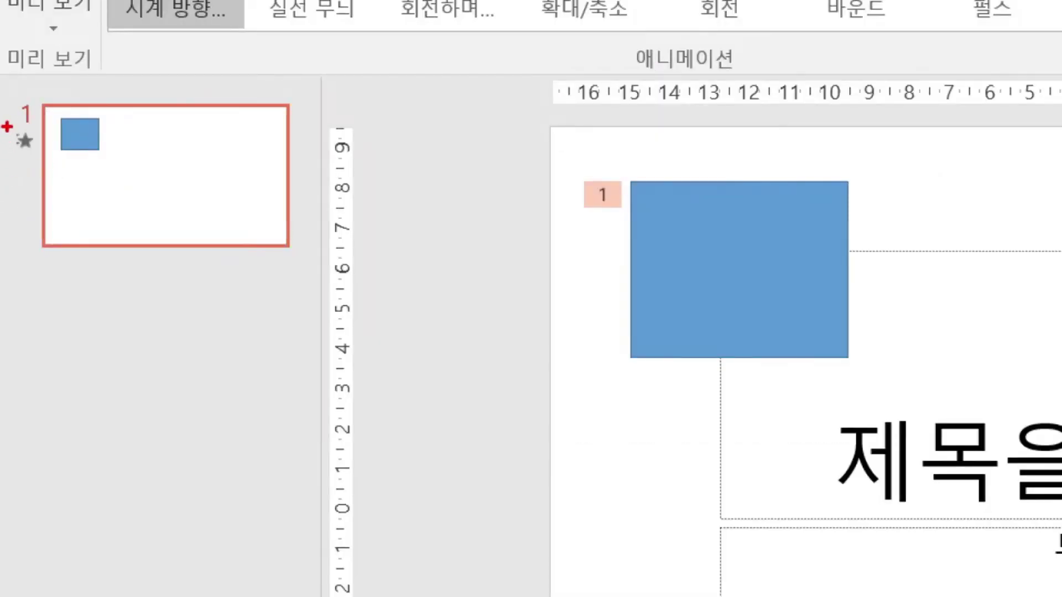
pyautogui.moveTo(6, 124)
pyautogui.mouseDown()
pyautogui.moveTo(8, 160)
pyautogui.moveTo(40, 163)
pyautogui.mouseUp()
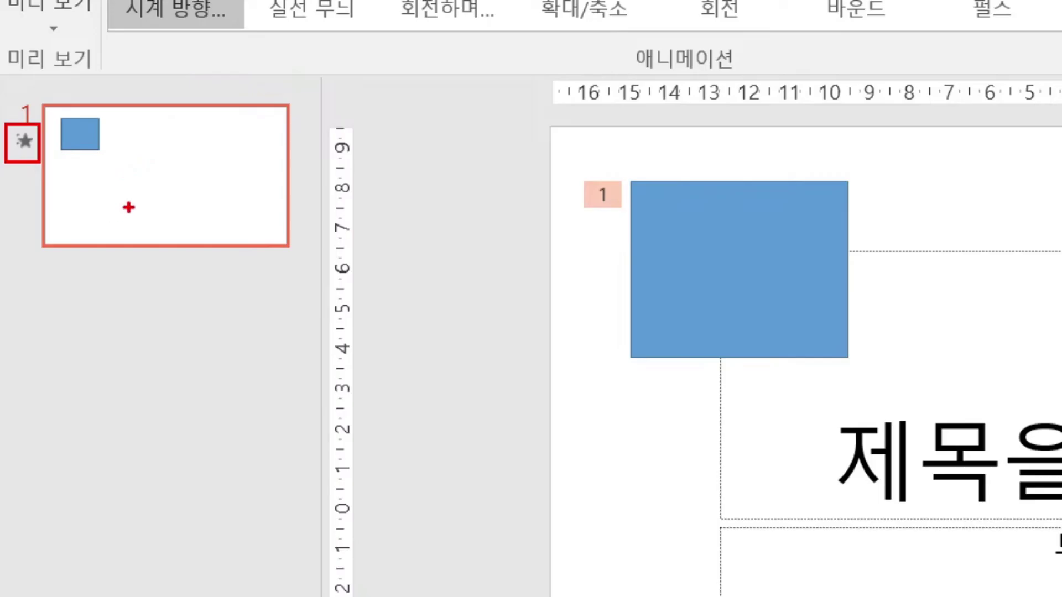
pyautogui.press('Escape')
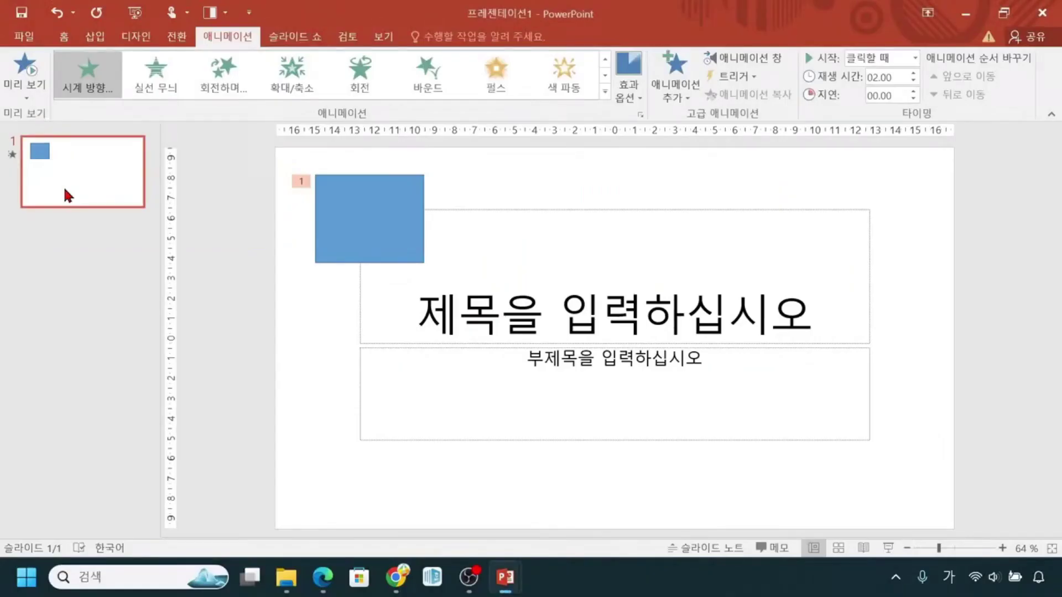
# Locate the effect options that belong to the 시계 방향 effect applied to the rectangle
pyautogui.click(339, 231)
pyautogui.press('ctrl')
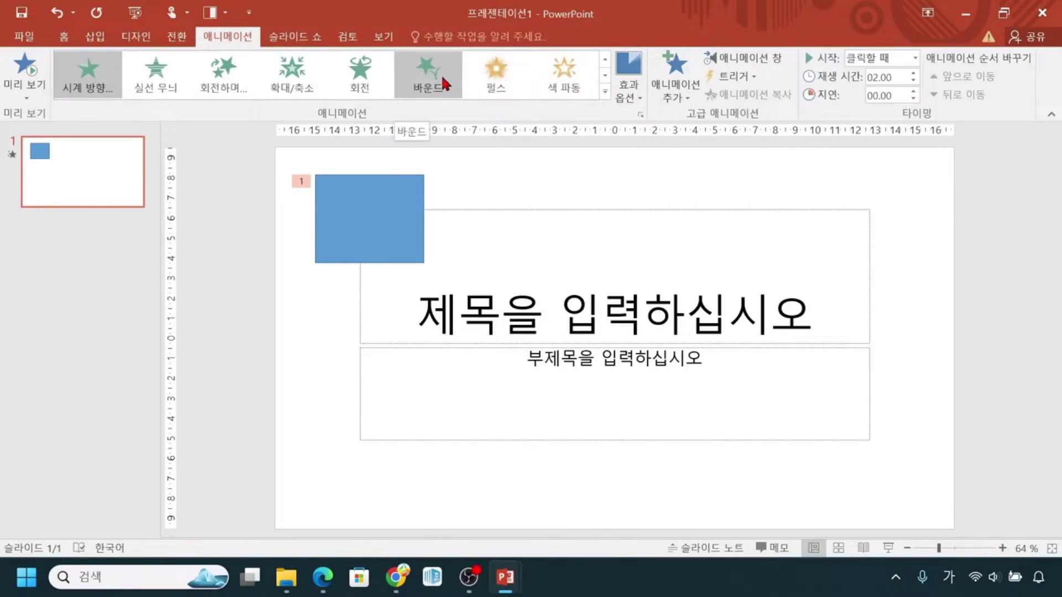
pyautogui.click(625, 102)
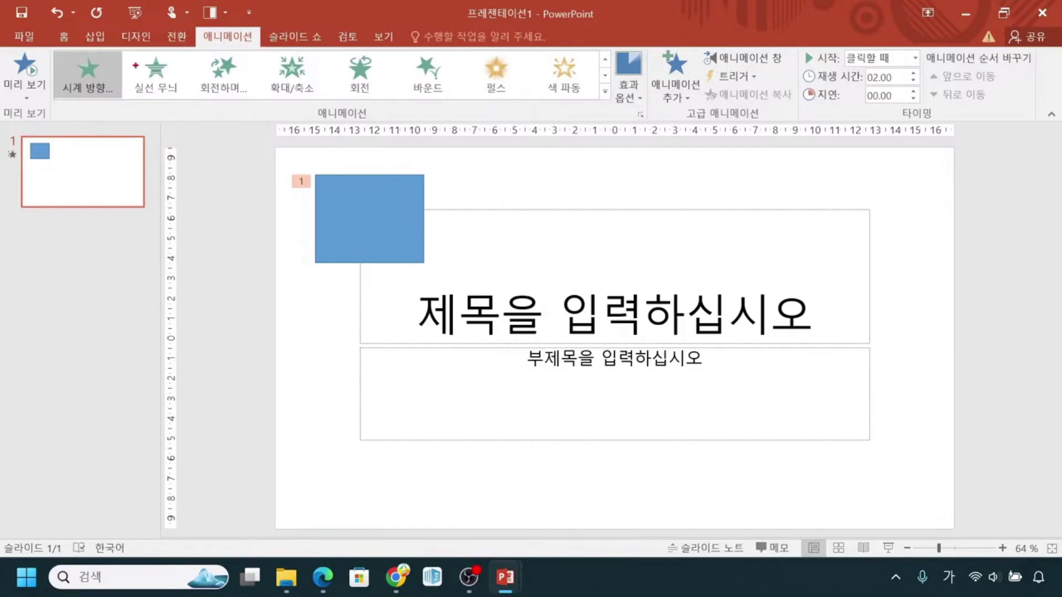
pyautogui.moveTo(67, 61)
pyautogui.mouseDown()
pyautogui.moveTo(78, 75)
pyautogui.moveTo(113, 60)
pyautogui.mouseUp()
pyautogui.moveTo(622, 48)
pyautogui.mouseDown()
pyautogui.moveTo(612, 55)
pyautogui.moveTo(622, 48)
pyautogui.mouseUp()
pyautogui.moveTo(645, 113); pyautogui.dragTo(654, 119)
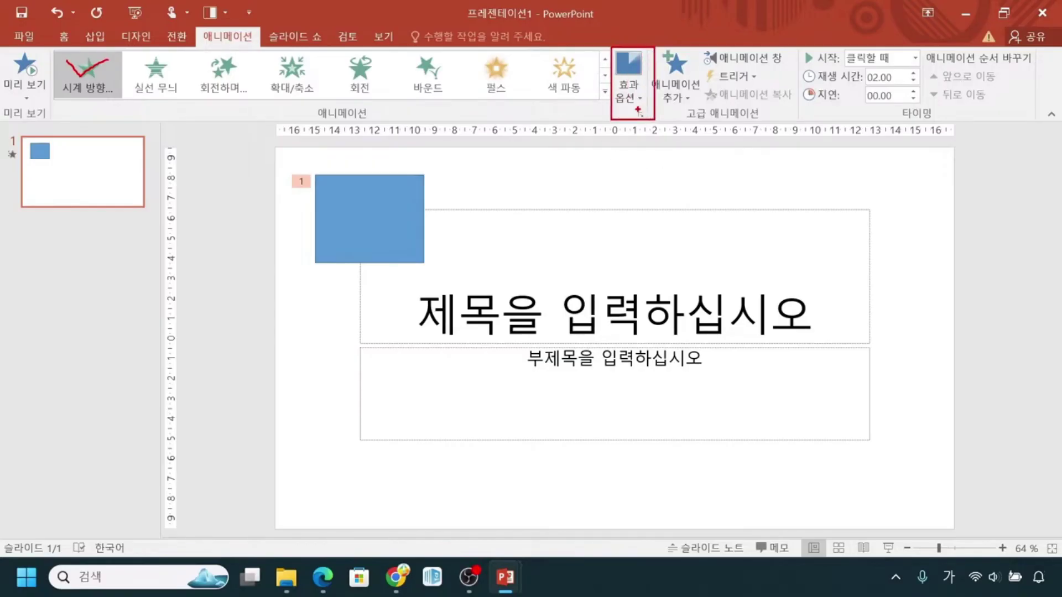
pyautogui.press('Escape')
# Examine the spoke variants of the 시계 방향 effect, comparing 살 1개, 살 2개 and 살 8개
pyautogui.click(629, 92)
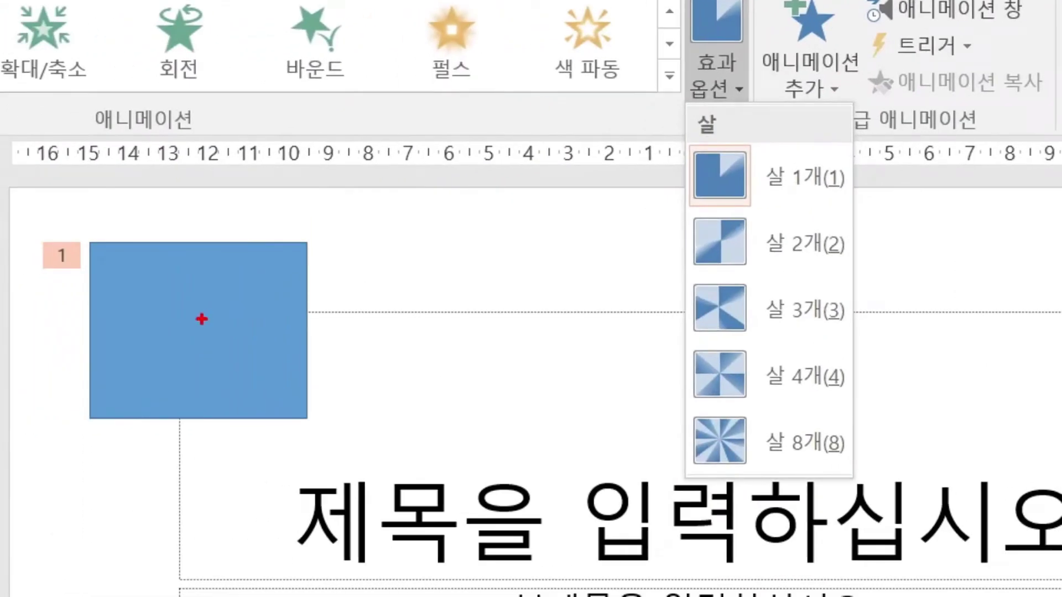
pyautogui.moveTo(239, 296)
pyautogui.mouseDown()
pyautogui.moveTo(147, 375)
pyautogui.moveTo(138, 296)
pyautogui.moveTo(181, 312)
pyautogui.mouseUp()
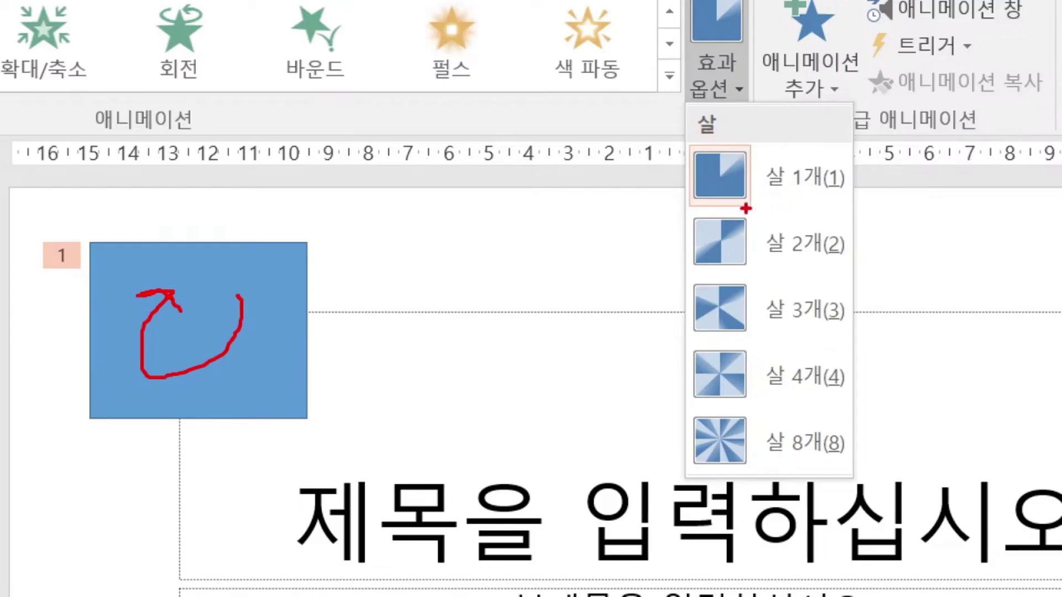
pyautogui.moveTo(764, 203); pyautogui.dragTo(841, 207)
pyautogui.moveTo(769, 265); pyautogui.dragTo(836, 265)
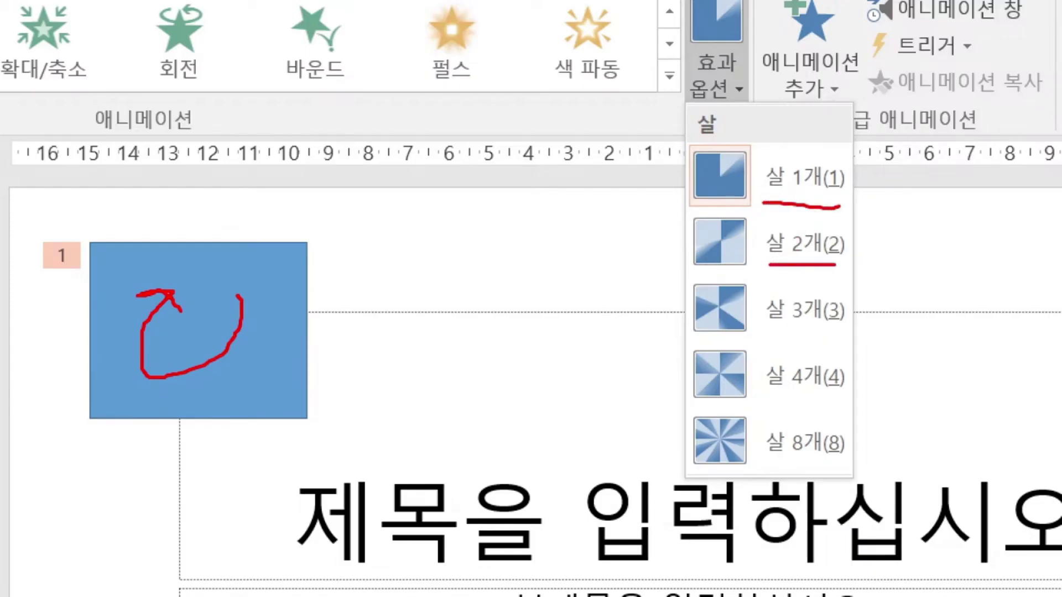
pyautogui.moveTo(777, 461); pyautogui.dragTo(851, 459)
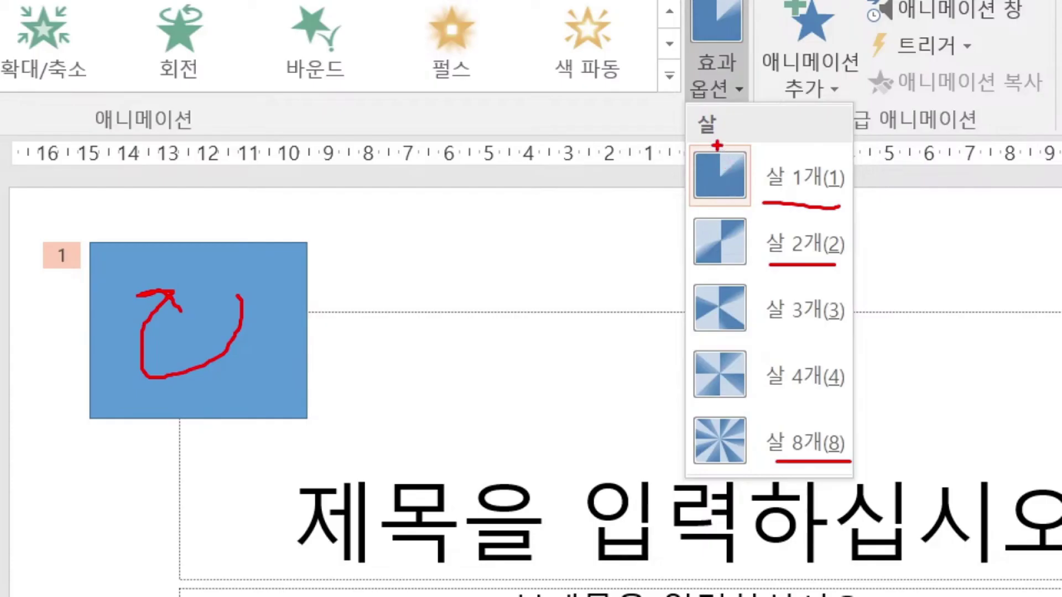
pyautogui.moveTo(717, 145)
pyautogui.mouseDown()
pyautogui.moveTo(722, 179)
pyautogui.moveTo(749, 179)
pyautogui.mouseUp()
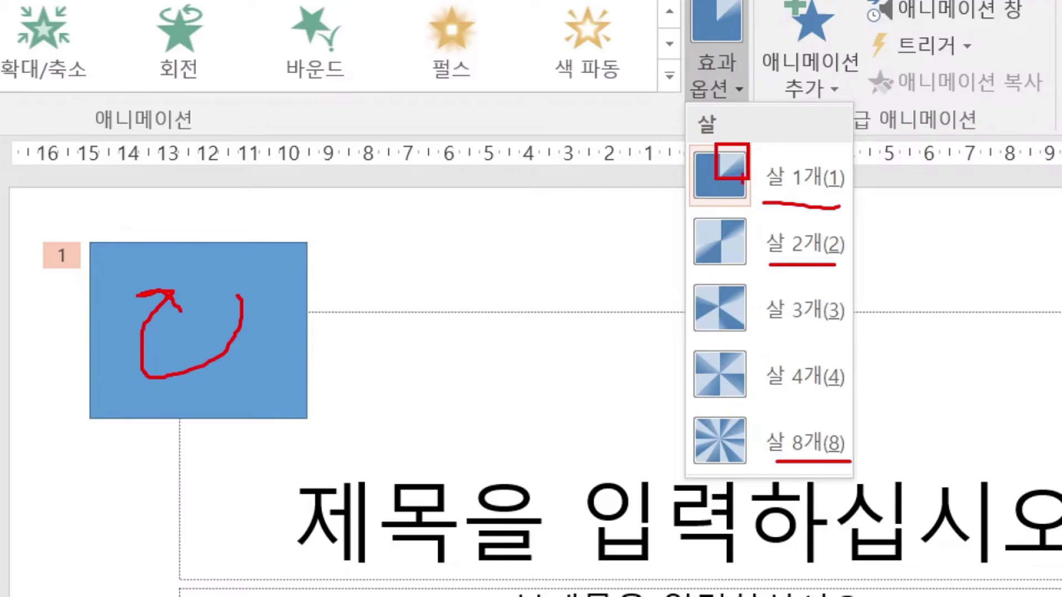
pyautogui.moveTo(736, 166)
pyautogui.mouseDown()
pyautogui.moveTo(738, 188)
pyautogui.moveTo(700, 195)
pyautogui.moveTo(698, 163)
pyautogui.mouseUp()
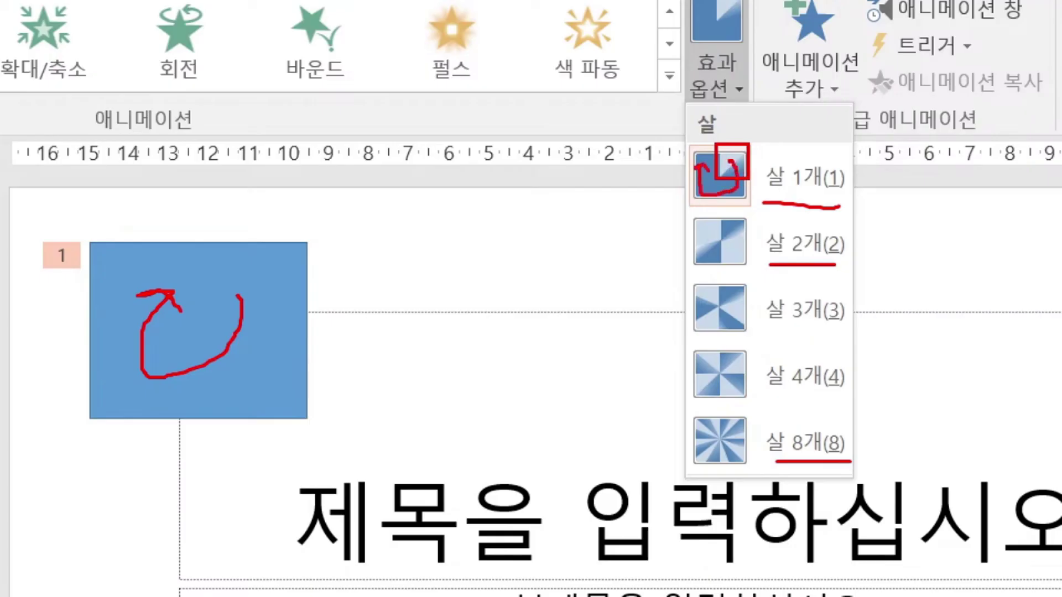
pyautogui.moveTo(734, 224)
pyautogui.mouseDown()
pyautogui.moveTo(731, 260)
pyautogui.moveTo(699, 230)
pyautogui.mouseUp()
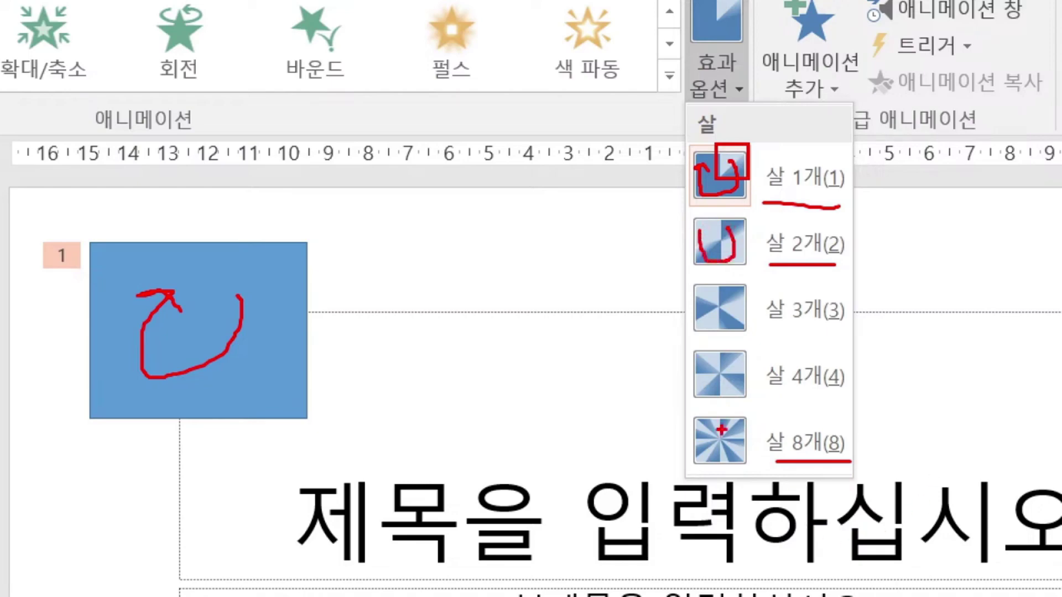
pyautogui.moveTo(684, 411)
pyautogui.mouseDown()
pyautogui.moveTo(685, 431)
pyautogui.moveTo(766, 477)
pyautogui.mouseUp()
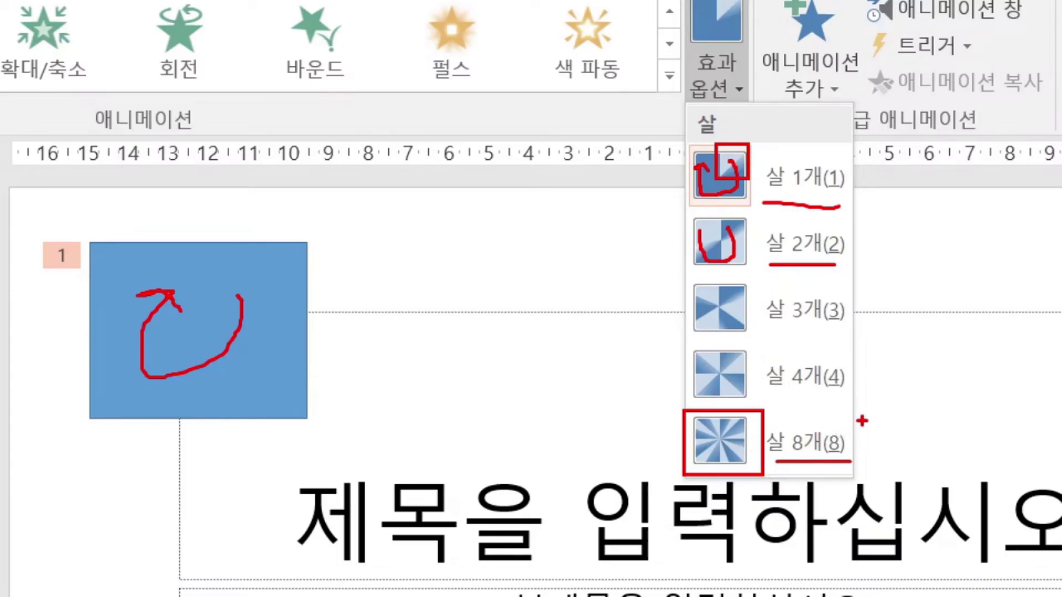
pyautogui.moveTo(851, 431)
pyautogui.mouseDown()
pyautogui.moveTo(871, 435)
pyautogui.moveTo(896, 406)
pyautogui.mouseUp()
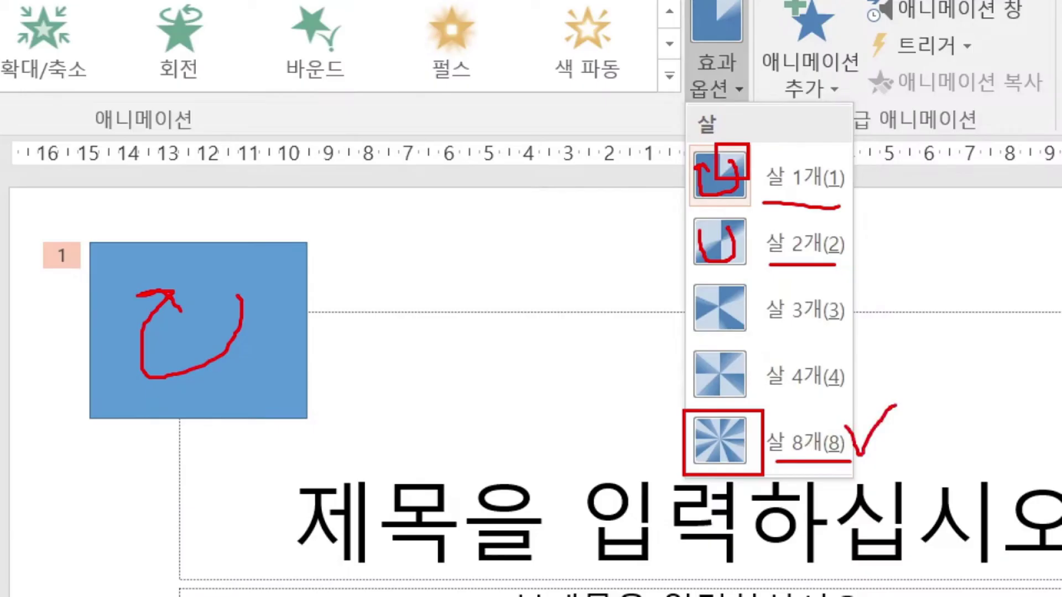
pyautogui.press('Escape')
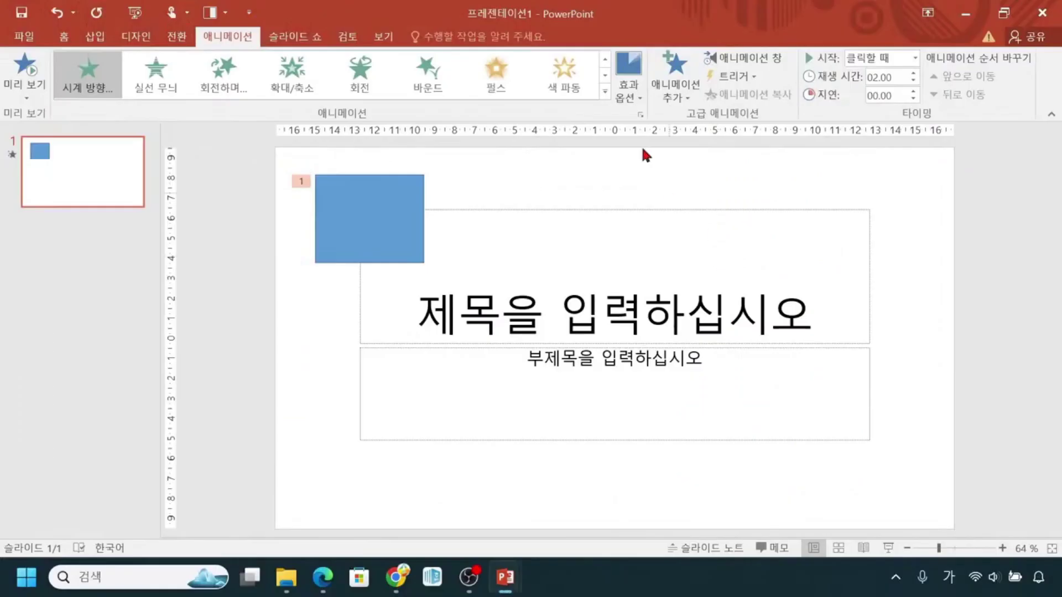
# Set the effect option of the rectangle's 시계 방향 animation to 살 8개
pyautogui.click(630, 99)
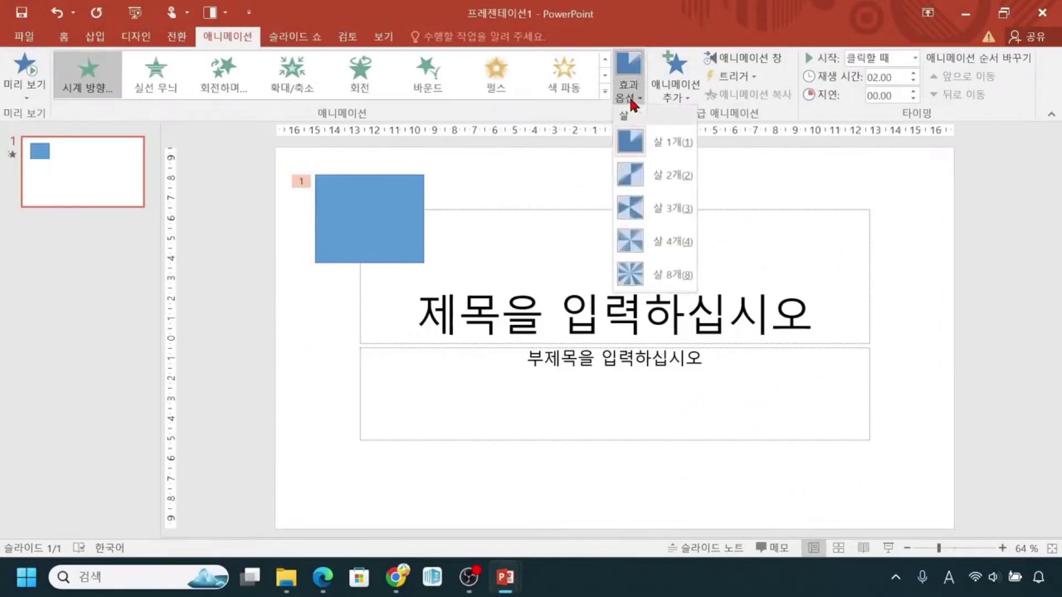
pyautogui.click(632, 275)
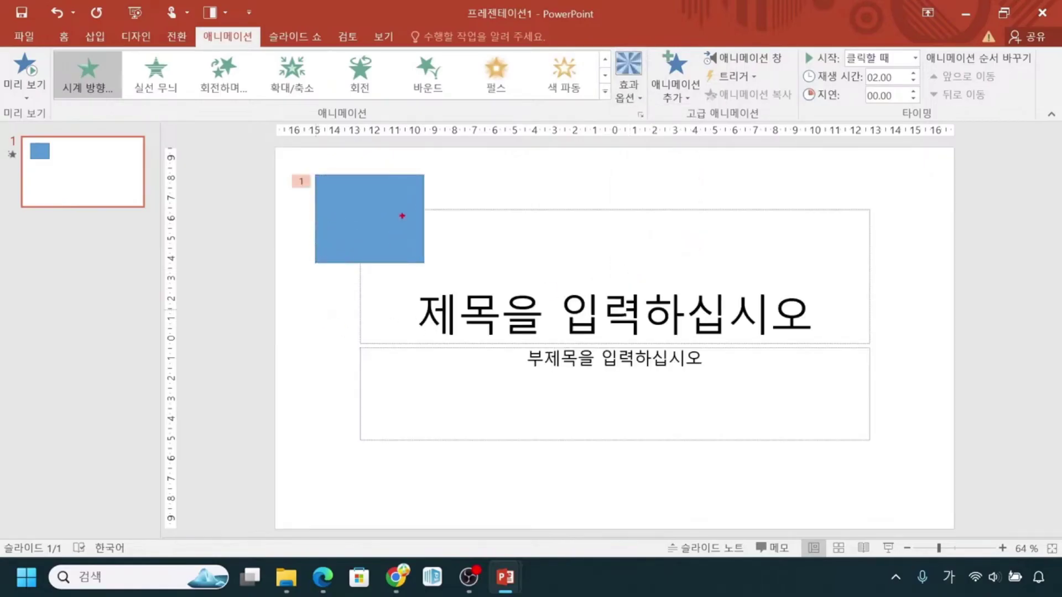
# Review the order of choosing the 시계 방향 effect first and its effect option second
pyautogui.moveTo(408, 215)
pyautogui.mouseDown()
pyautogui.moveTo(380, 237)
pyautogui.moveTo(385, 194)
pyautogui.moveTo(366, 195)
pyautogui.moveTo(396, 191)
pyautogui.mouseUp()
pyautogui.moveTo(53, 51)
pyautogui.mouseDown()
pyautogui.moveTo(78, 90)
pyautogui.moveTo(123, 102)
pyautogui.mouseUp()
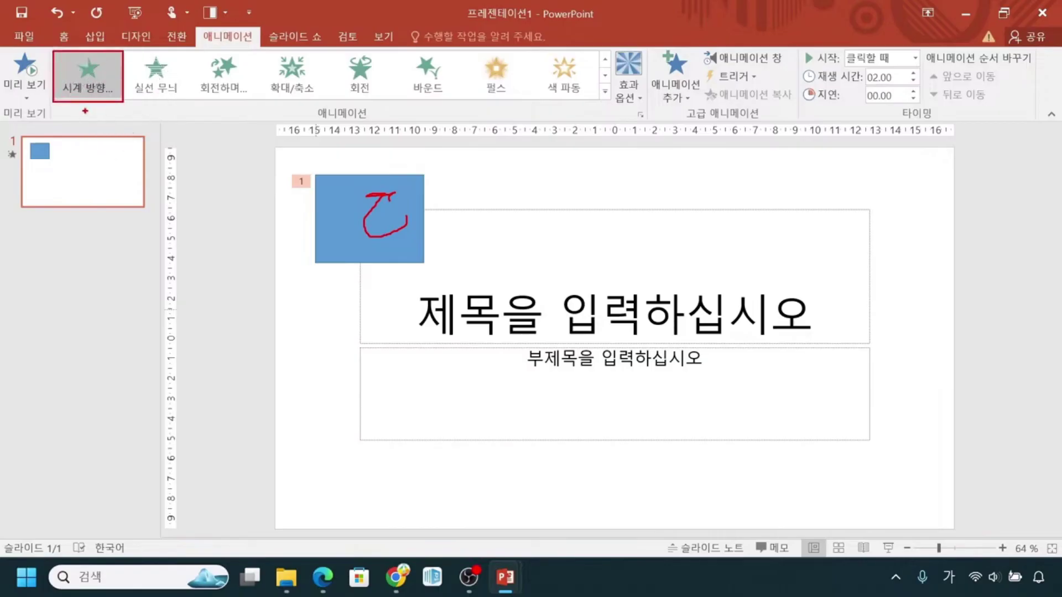
pyautogui.moveTo(608, 47); pyautogui.dragTo(652, 124)
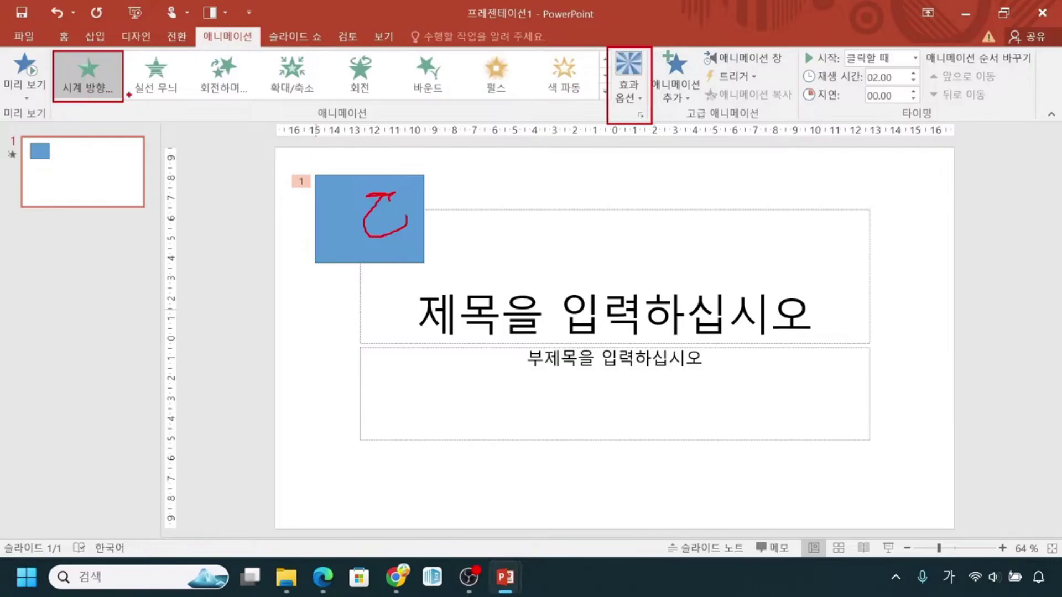
pyautogui.moveTo(129, 94)
pyautogui.mouseDown()
pyautogui.moveTo(72, 103)
pyautogui.moveTo(93, 47)
pyautogui.moveTo(117, 100)
pyautogui.moveTo(145, 113)
pyautogui.moveTo(128, 166)
pyautogui.mouseUp()
pyautogui.moveTo(612, 142)
pyautogui.mouseDown()
pyautogui.moveTo(631, 140)
pyautogui.moveTo(629, 174)
pyautogui.moveTo(641, 174)
pyautogui.mouseUp()
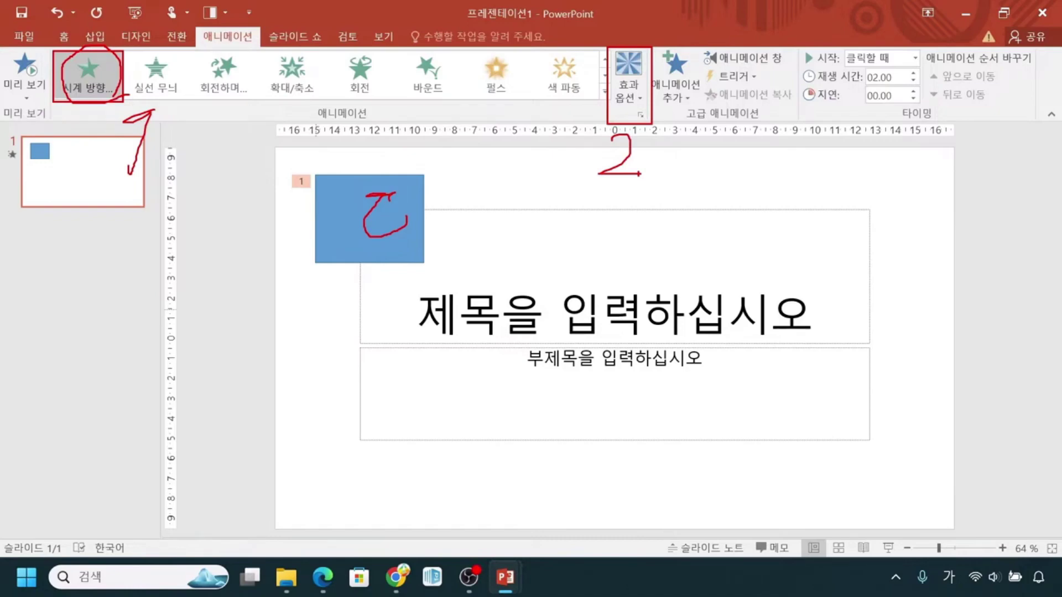
pyautogui.press('Escape')
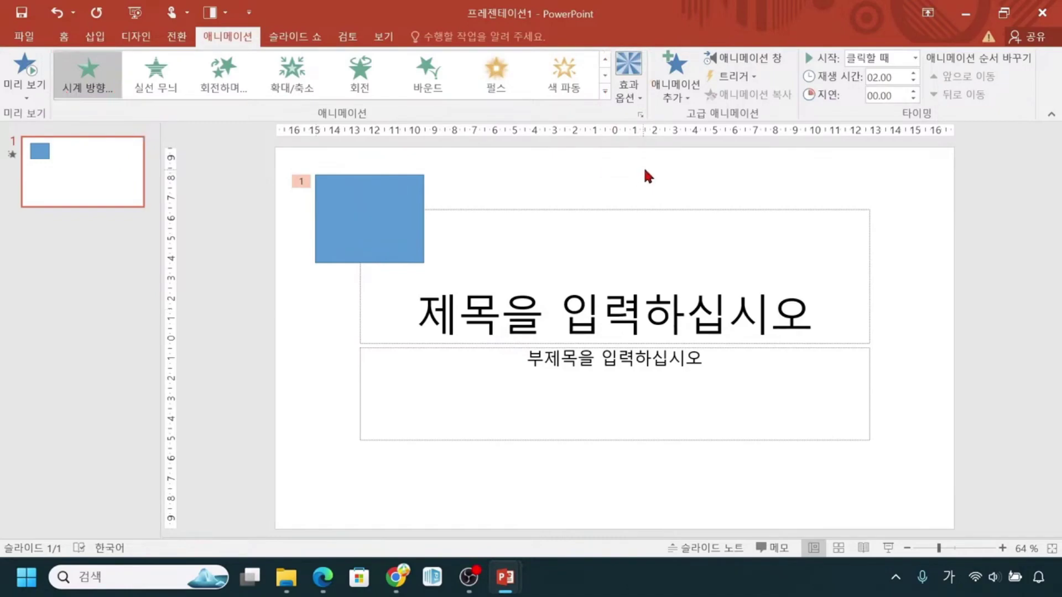
pyautogui.press('ctrl')
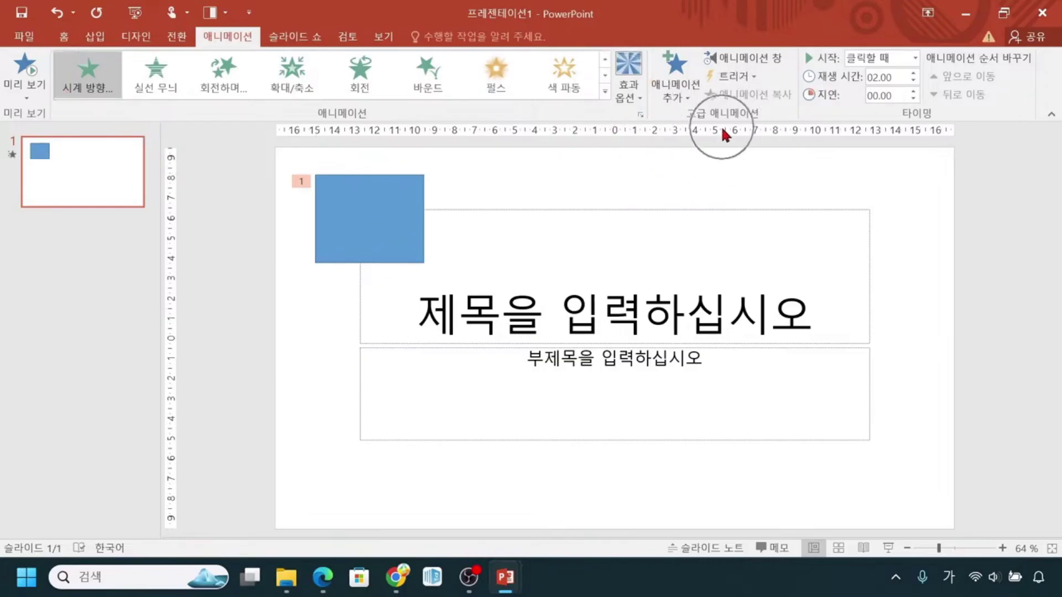
pyautogui.press('ctrl')
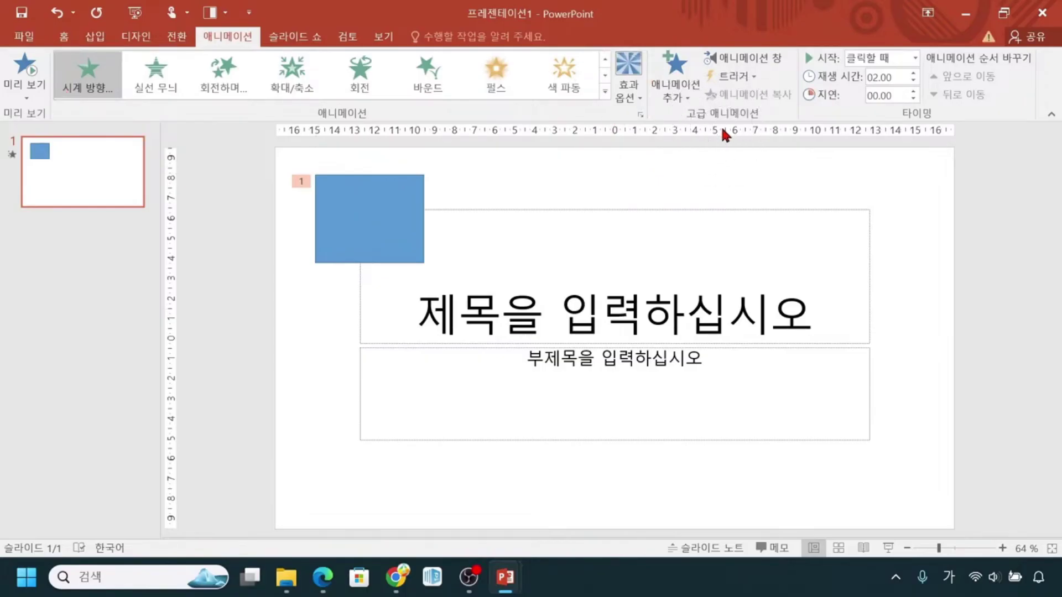
# Display the 애니메이션 창 listing the effects applied on the slide
pyautogui.hotkey('ctrl', '1')
pyautogui.click(756, 57)
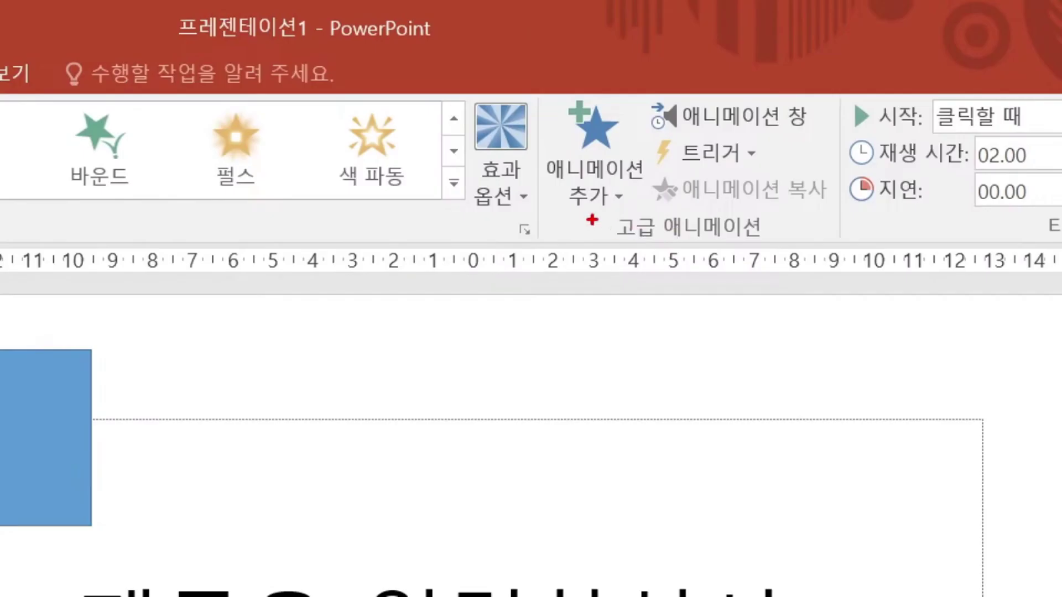
pyautogui.moveTo(600, 215); pyautogui.dragTo(769, 246)
pyautogui.moveTo(535, 70); pyautogui.dragTo(535, 286)
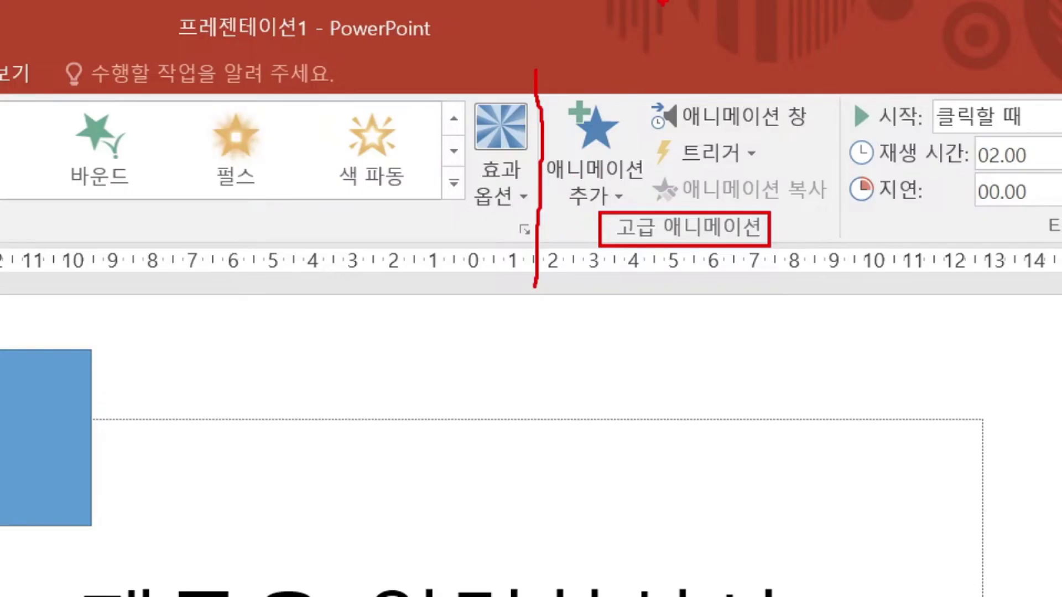
pyautogui.moveTo(608, 42)
pyautogui.mouseDown()
pyautogui.moveTo(588, 97)
pyautogui.moveTo(568, 95)
pyautogui.moveTo(631, 109)
pyautogui.mouseUp()
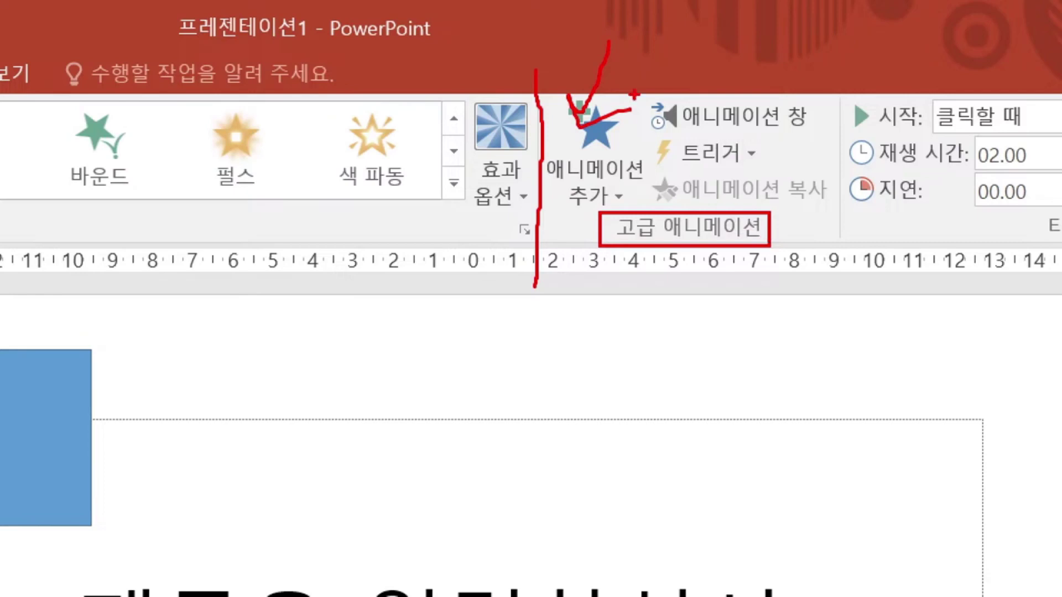
pyautogui.moveTo(636, 95)
pyautogui.mouseDown()
pyautogui.moveTo(671, 131)
pyautogui.moveTo(837, 139)
pyautogui.mouseUp()
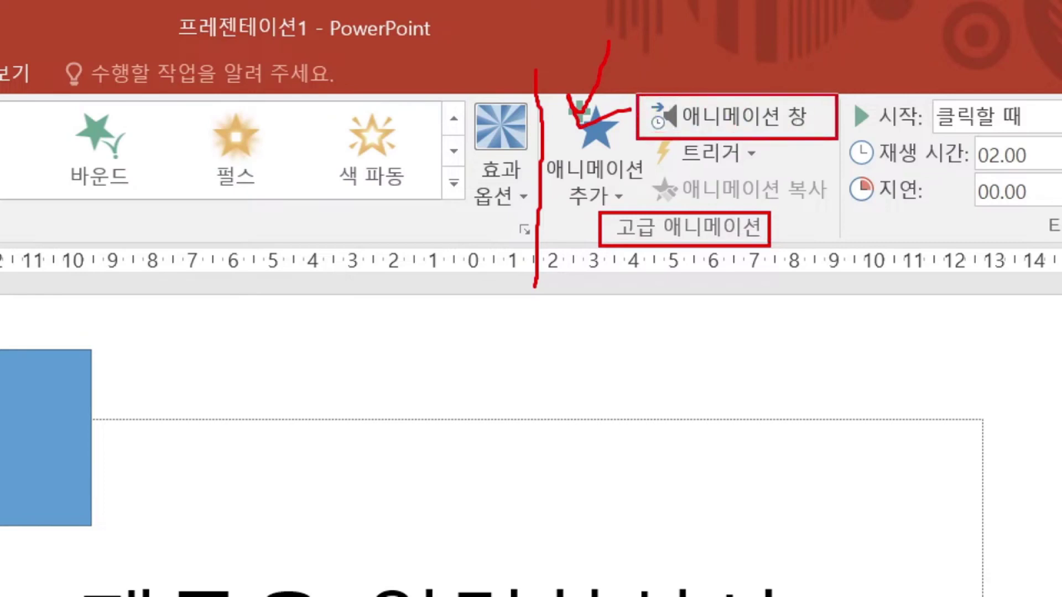
pyautogui.moveTo(700, 77)
pyautogui.mouseDown()
pyautogui.moveTo(707, 91)
pyautogui.moveTo(729, 82)
pyautogui.mouseUp()
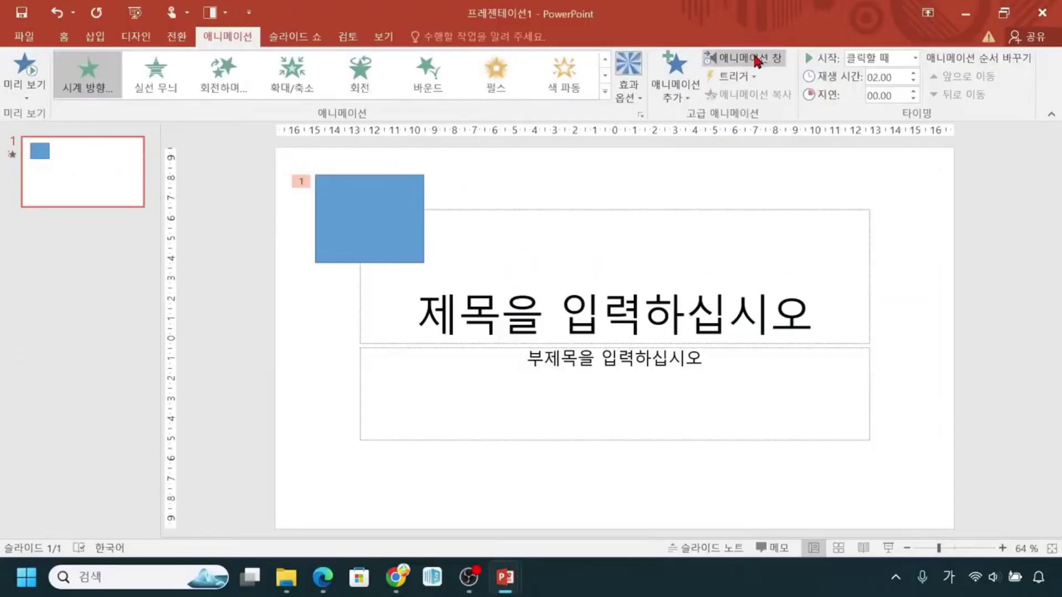
pyautogui.click(757, 122)
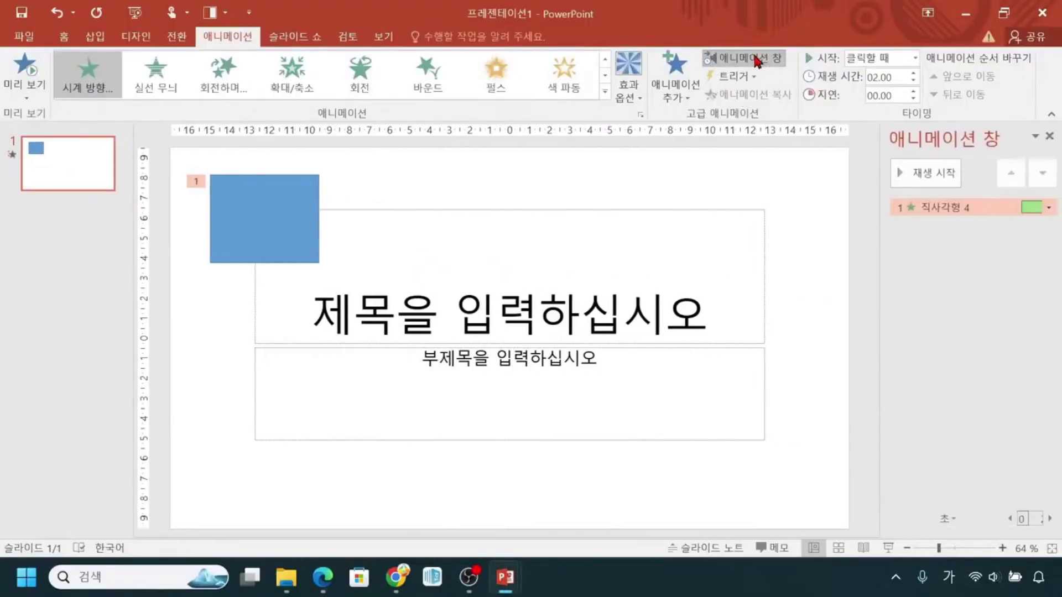
# Examine the rectangle's entry in the 애니메이션 창, including its green time bar and the arrow for more options
pyautogui.click(723, 213)
pyautogui.click(950, 220)
pyautogui.press('ctrl')
pyautogui.press('ctrl')
pyautogui.press('ctrl')
pyautogui.press('ctrl')
pyautogui.press('ctrl')
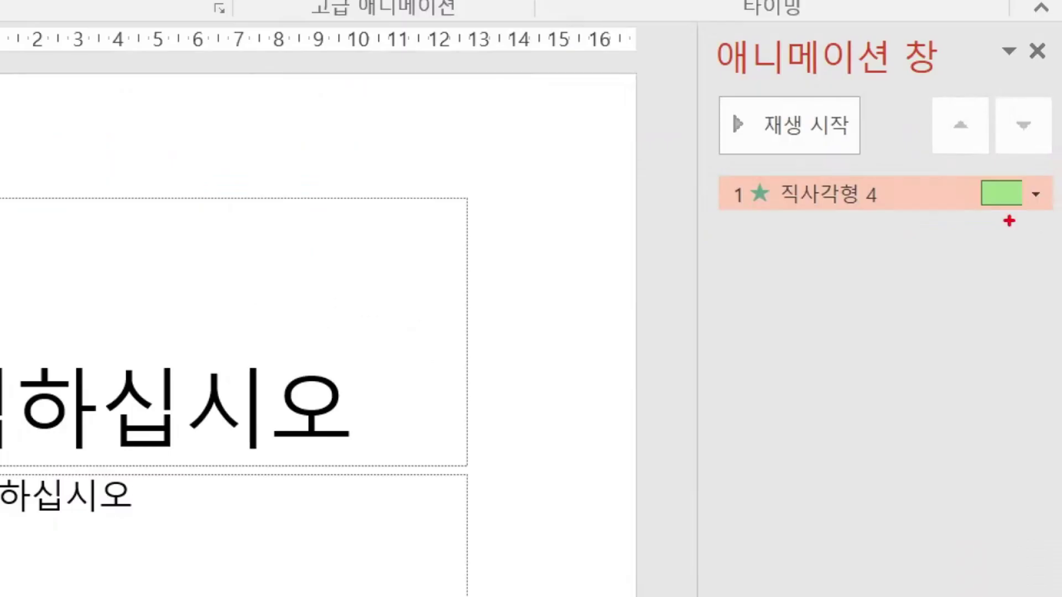
pyautogui.moveTo(968, 170); pyautogui.dragTo(1037, 218)
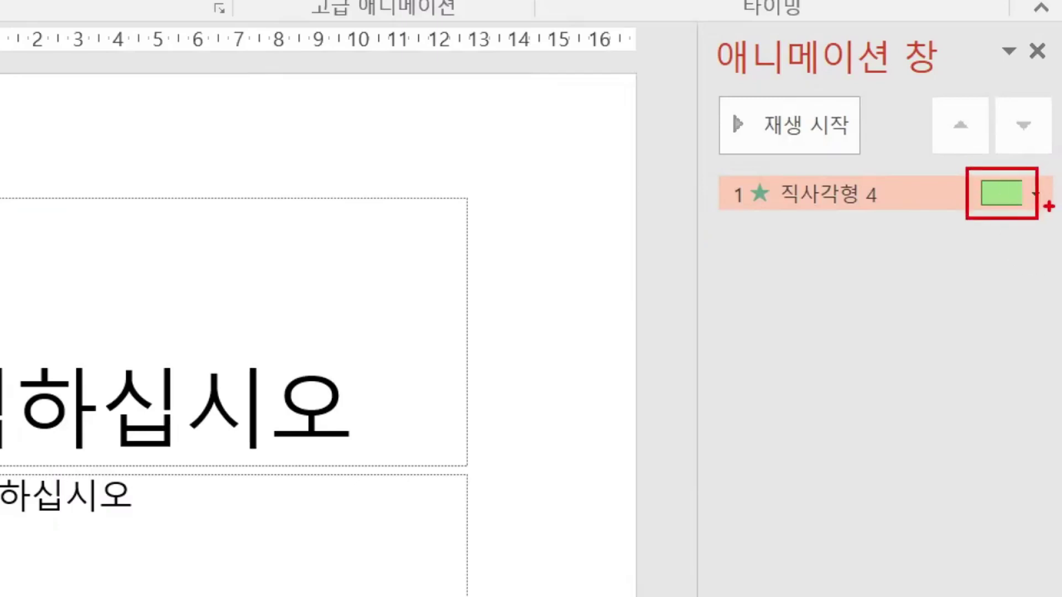
pyautogui.press('Escape')
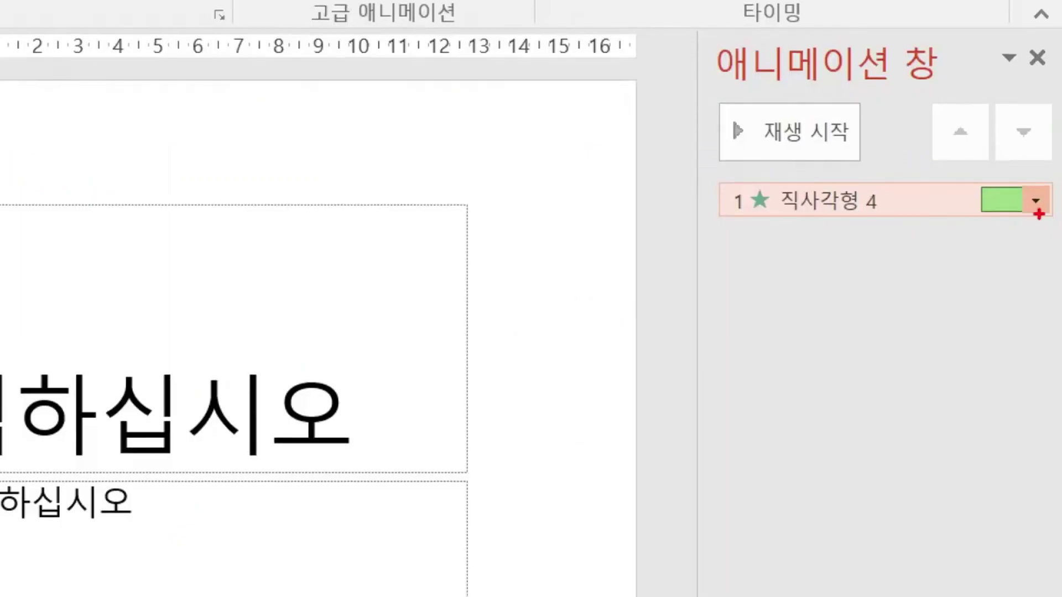
pyautogui.moveTo(1019, 178); pyautogui.dragTo(1058, 221)
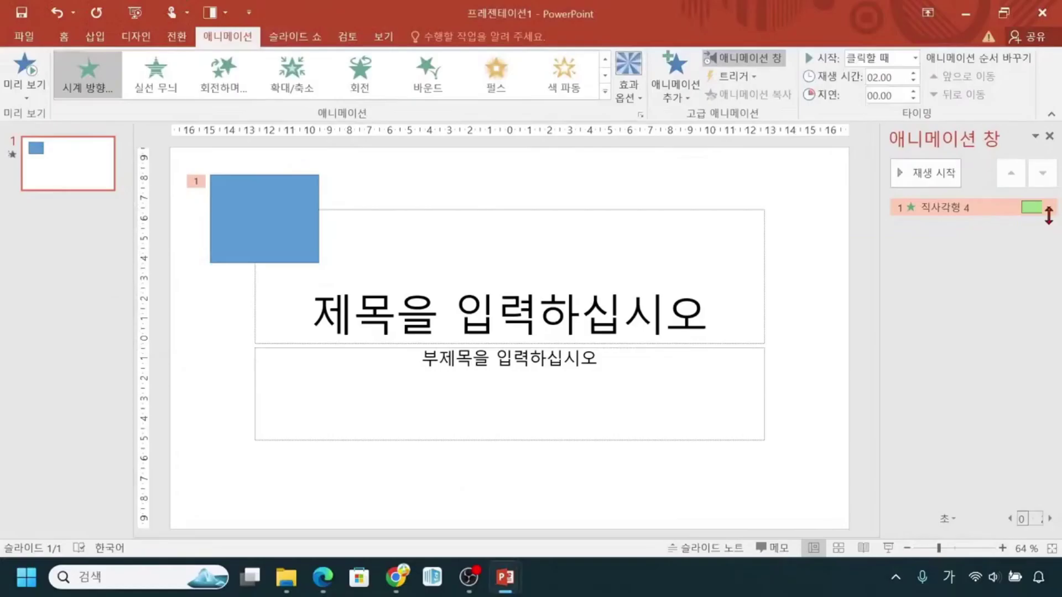
# Review the start, 효과 옵션, 타이밍 and 제거 commands offered for the rectangle's animation entry, comparing them with the advanced and timing settings
pyautogui.click(1035, 201)
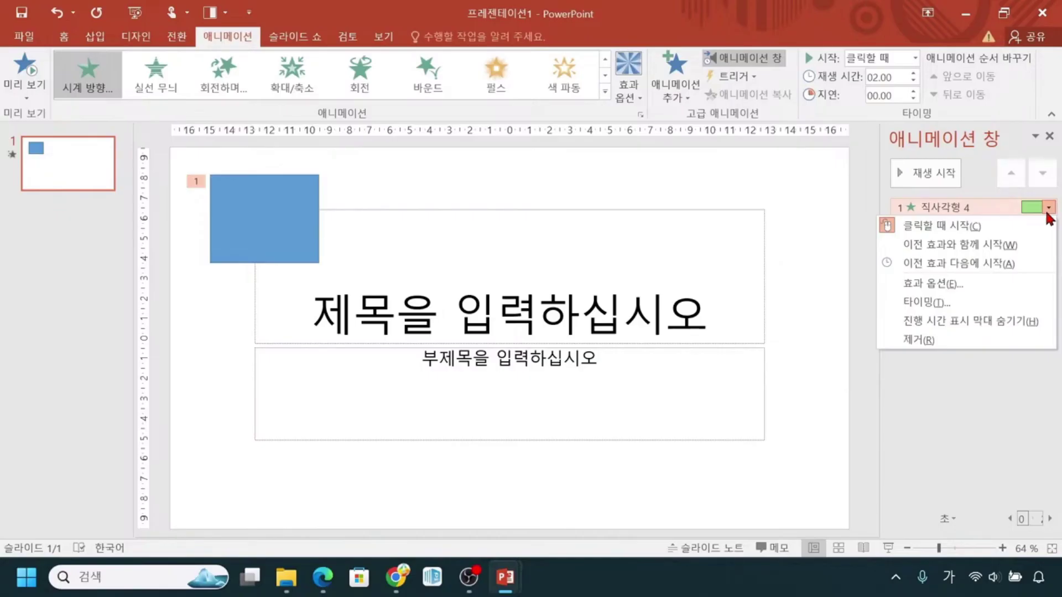
pyautogui.click(1048, 208)
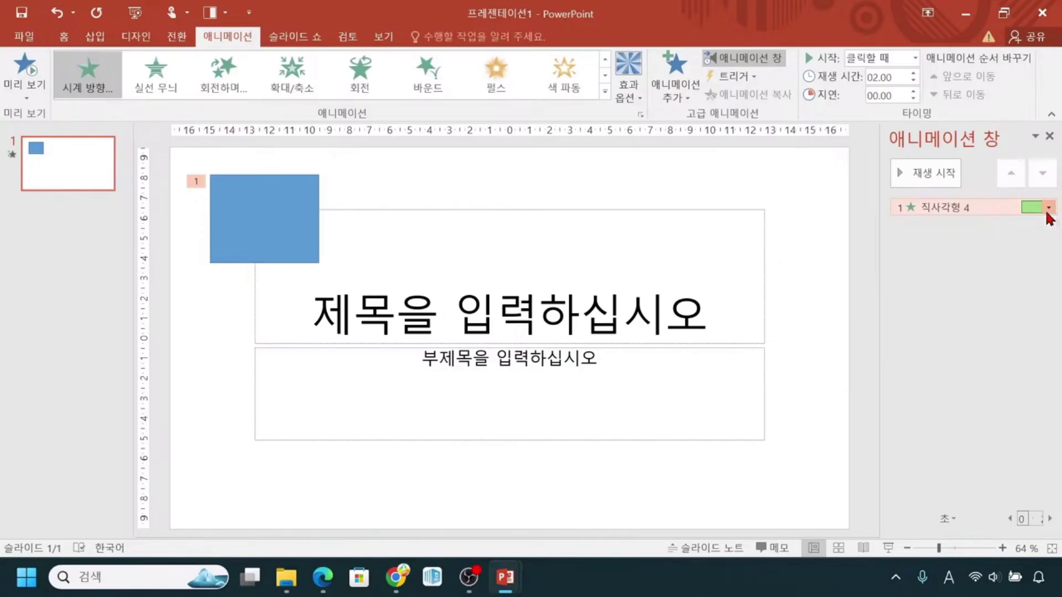
pyautogui.click(1049, 209)
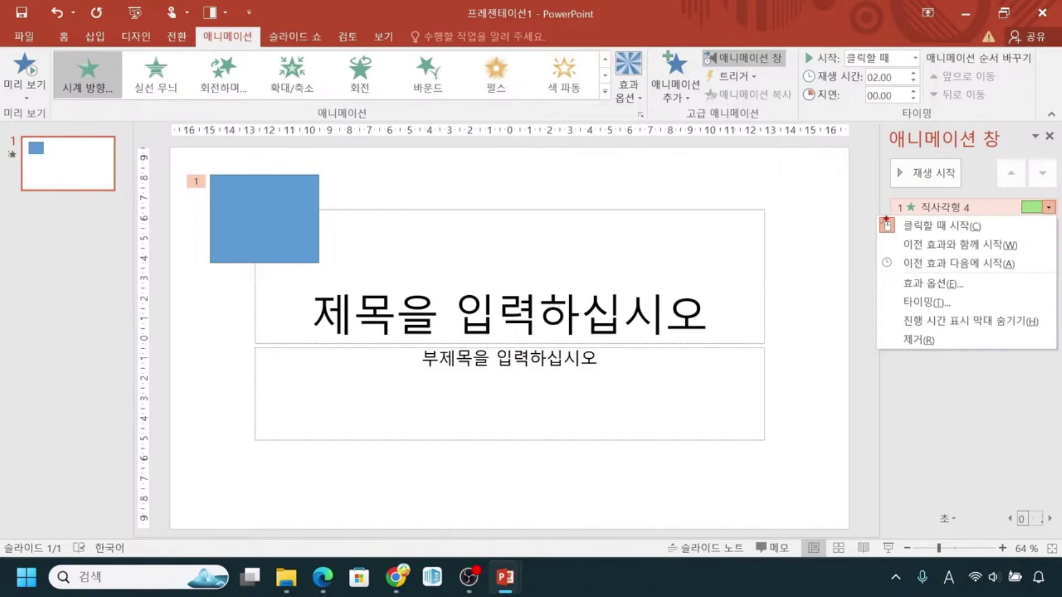
pyautogui.moveTo(870, 221); pyautogui.dragTo(860, 354)
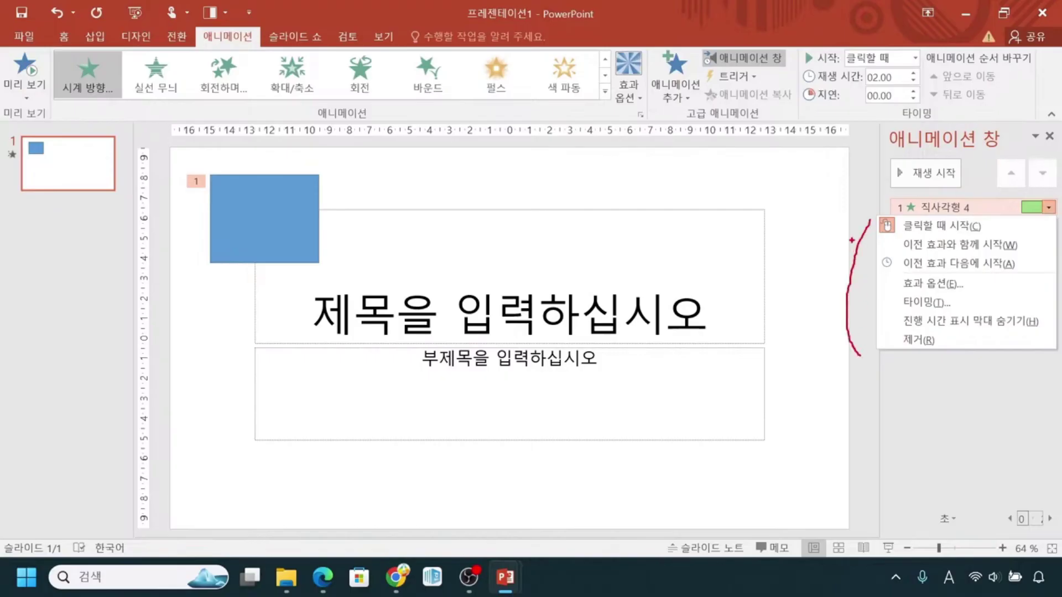
pyautogui.moveTo(852, 211)
pyautogui.mouseDown()
pyautogui.moveTo(919, 351)
pyautogui.moveTo(1056, 389)
pyautogui.mouseUp()
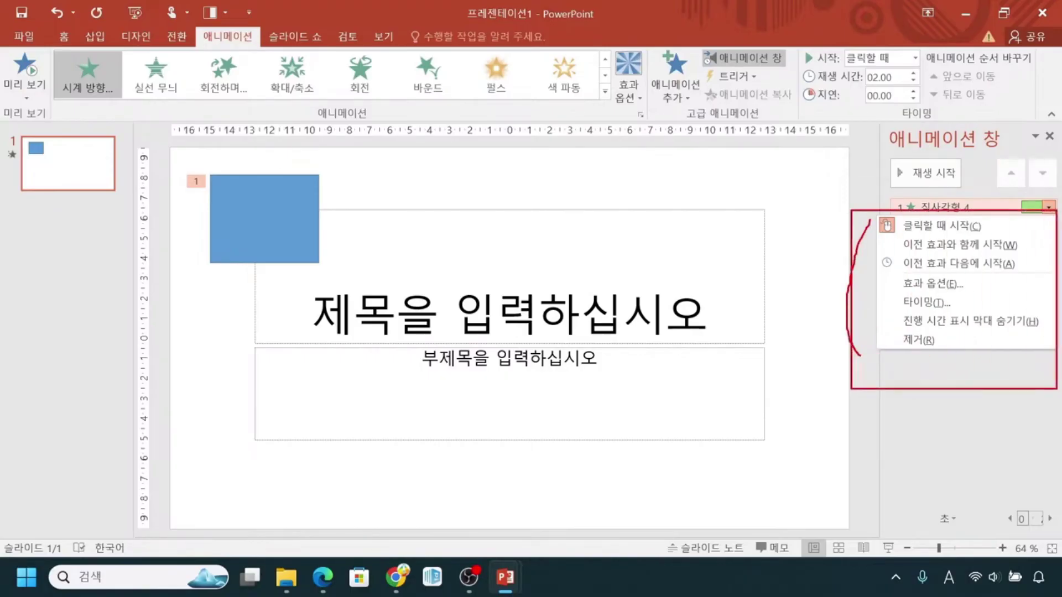
pyautogui.moveTo(647, 42)
pyautogui.mouseDown()
pyautogui.moveTo(660, 88)
pyautogui.moveTo(892, 134)
pyautogui.moveTo(1039, 124)
pyautogui.mouseUp()
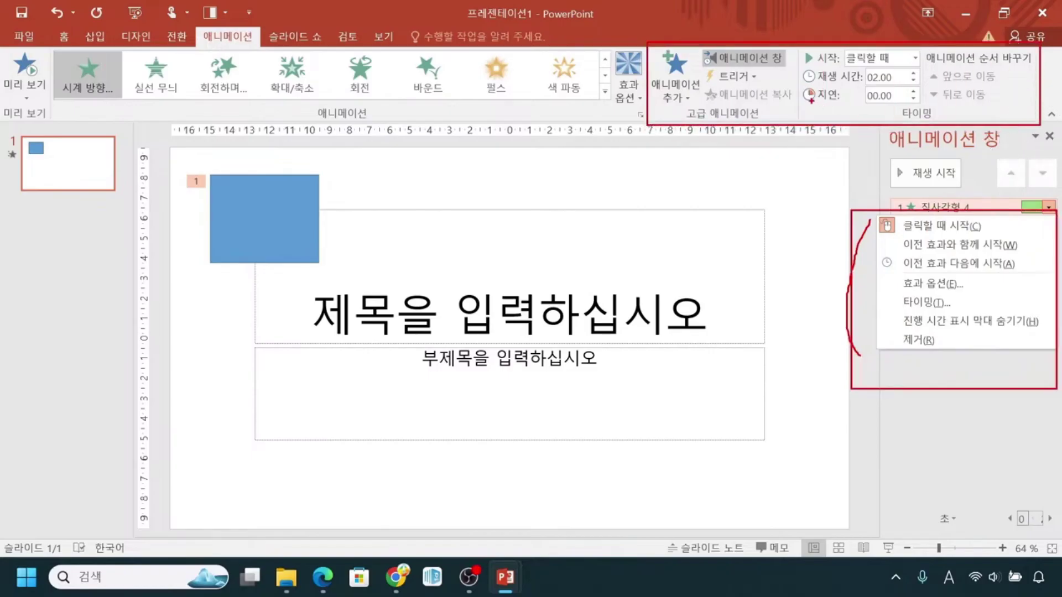
pyautogui.moveTo(1005, 83); pyautogui.dragTo(1033, 84)
pyautogui.moveTo(884, 128); pyautogui.dragTo(1010, 151)
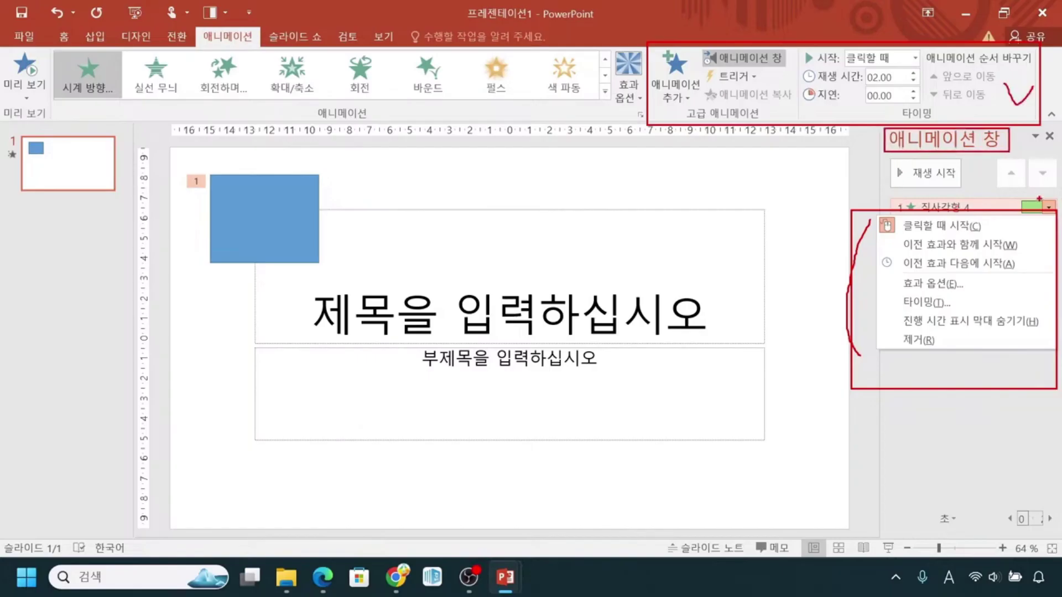
pyautogui.moveTo(1044, 194); pyautogui.dragTo(1047, 203)
pyautogui.moveTo(873, 220)
pyautogui.mouseDown()
pyautogui.moveTo(852, 283)
pyautogui.moveTo(870, 337)
pyautogui.mouseUp()
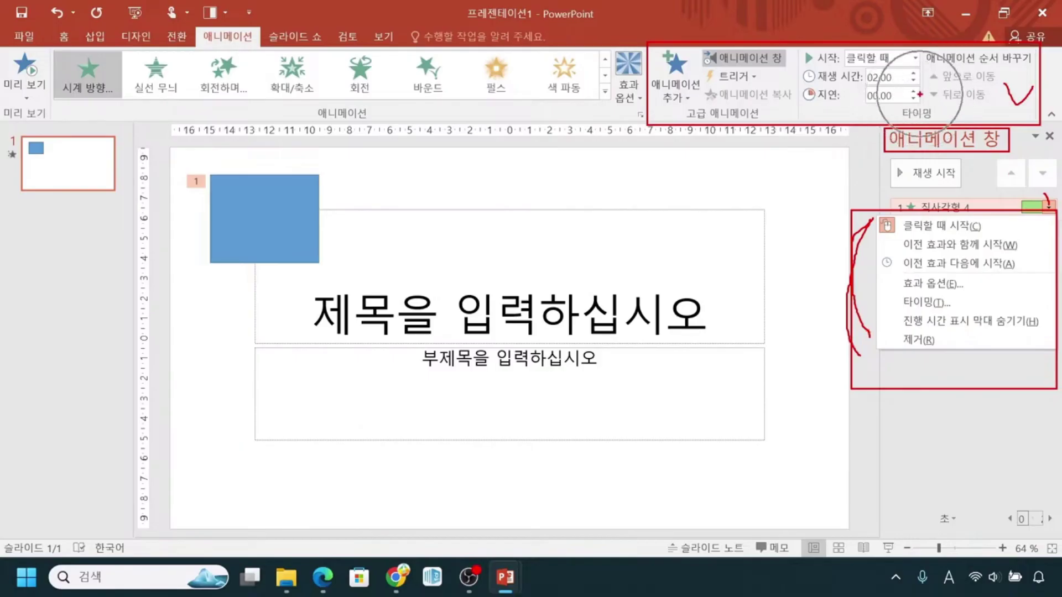
pyautogui.press('Escape')
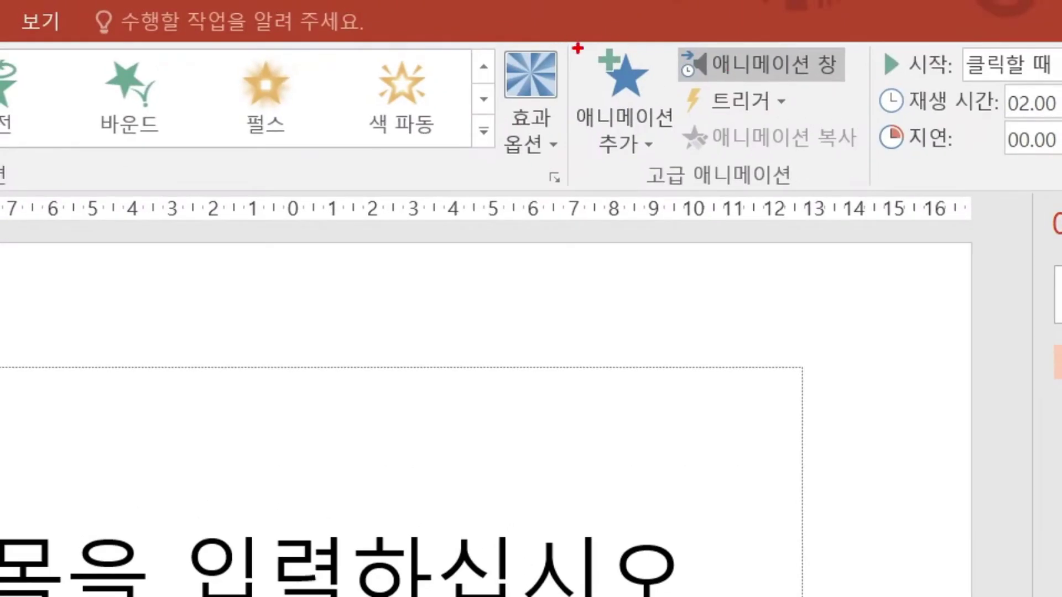
# Examine the 타이밍 settings of the animation: 시작, 재생 시간 and 지연
pyautogui.moveTo(561, 40)
pyautogui.mouseDown()
pyautogui.moveTo(807, 40)
pyautogui.moveTo(874, 138)
pyautogui.moveTo(872, 187)
pyautogui.moveTo(970, 169)
pyautogui.moveTo(977, 186)
pyautogui.moveTo(1004, 193)
pyautogui.mouseUp()
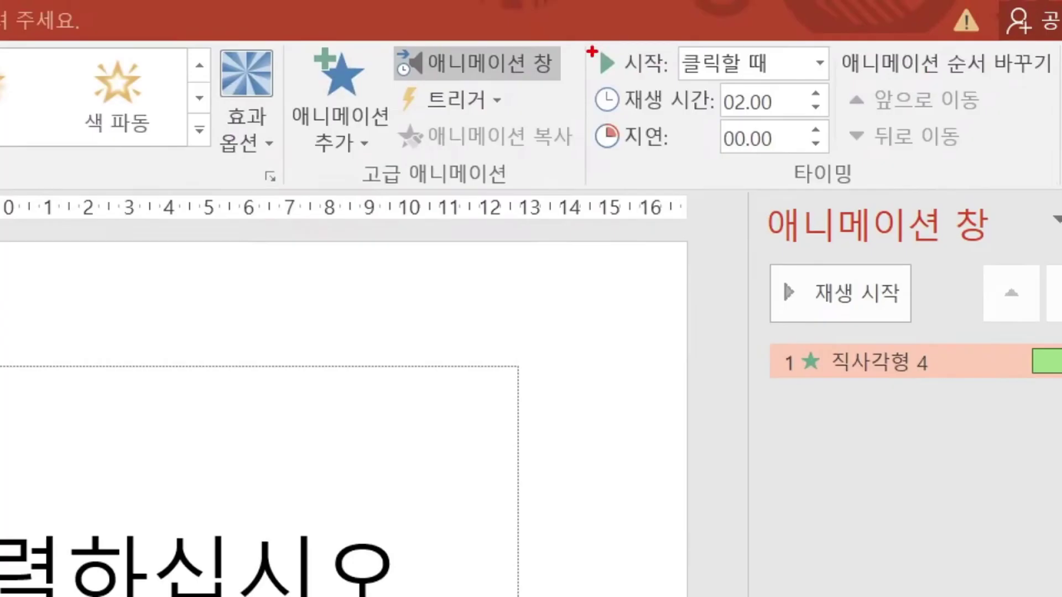
pyautogui.moveTo(775, 159); pyautogui.dragTo(857, 200)
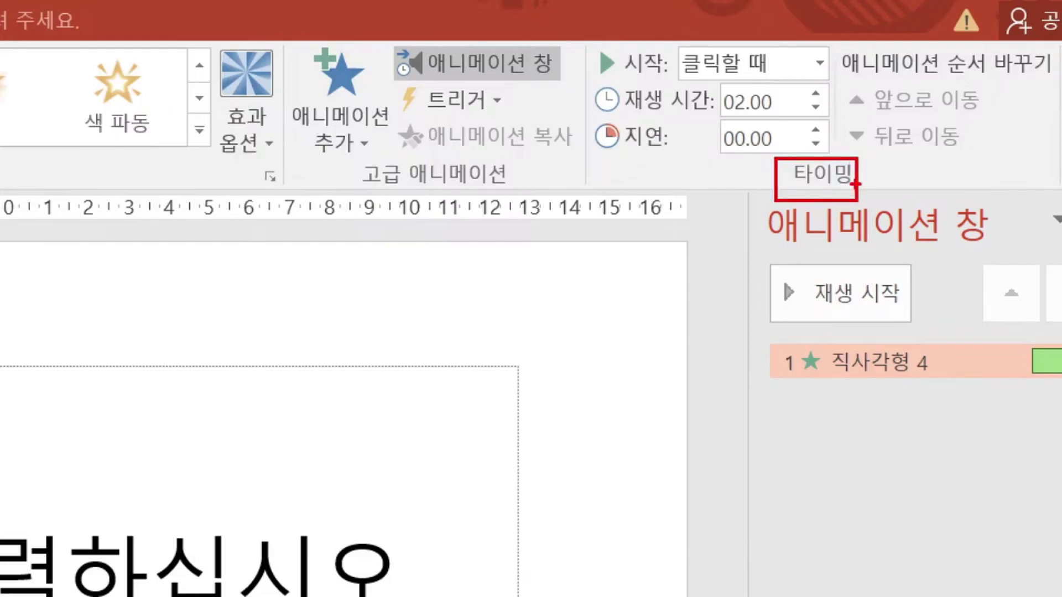
pyautogui.moveTo(559, 64)
pyautogui.mouseDown()
pyautogui.moveTo(591, 56)
pyautogui.moveTo(575, 88)
pyautogui.moveTo(587, 104)
pyautogui.moveTo(578, 119)
pyautogui.moveTo(599, 140)
pyautogui.moveTo(584, 157)
pyautogui.mouseUp()
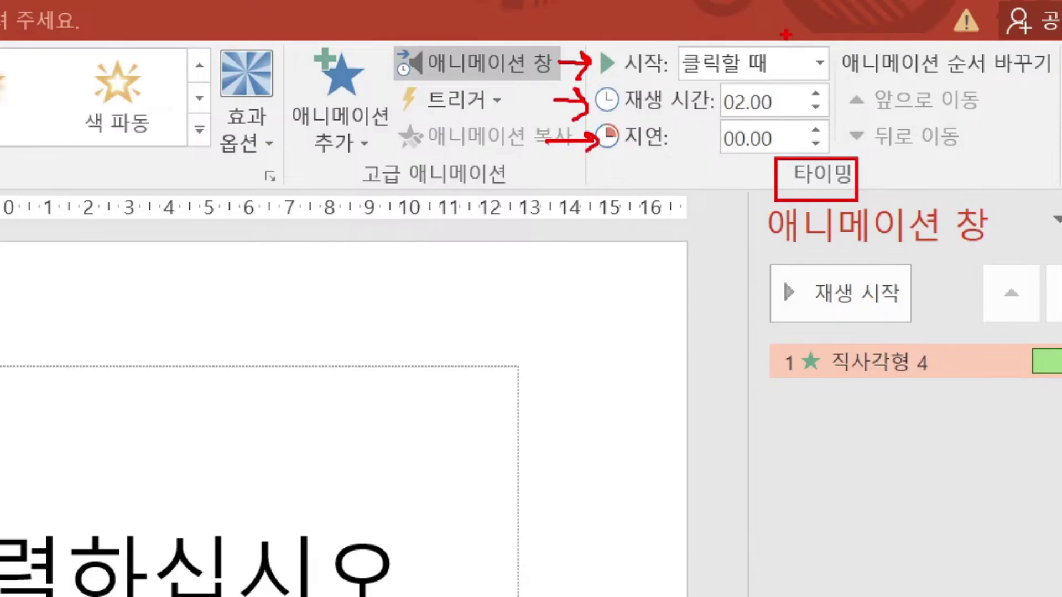
pyautogui.press('Escape')
# Run the slide show, play the rectangle's click-triggered animation and return to editing the slide
pyautogui.press('ctrl')
pyautogui.press('ctrl')
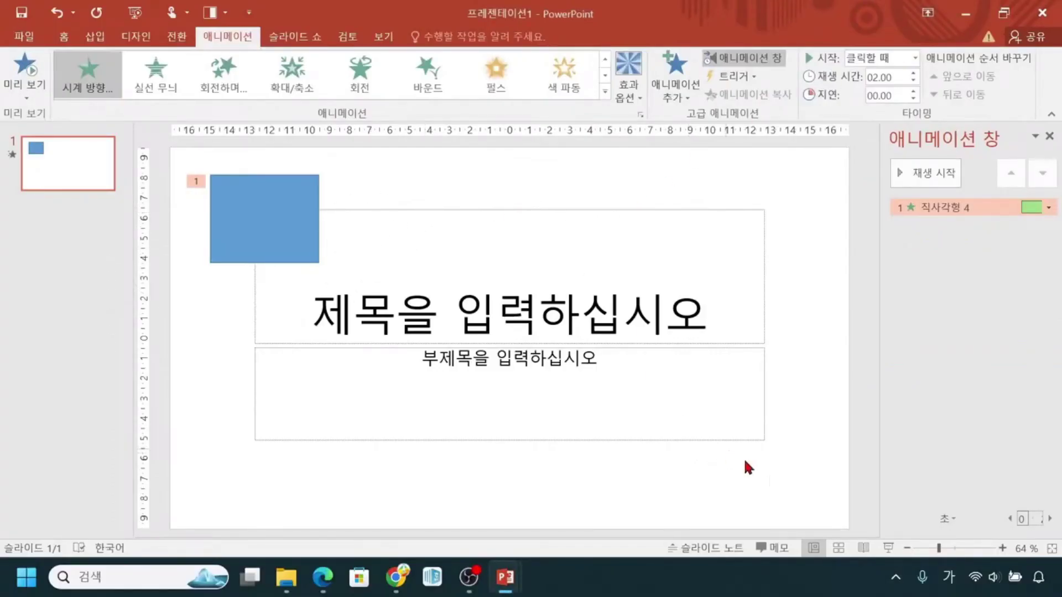
pyautogui.press('ctrl')
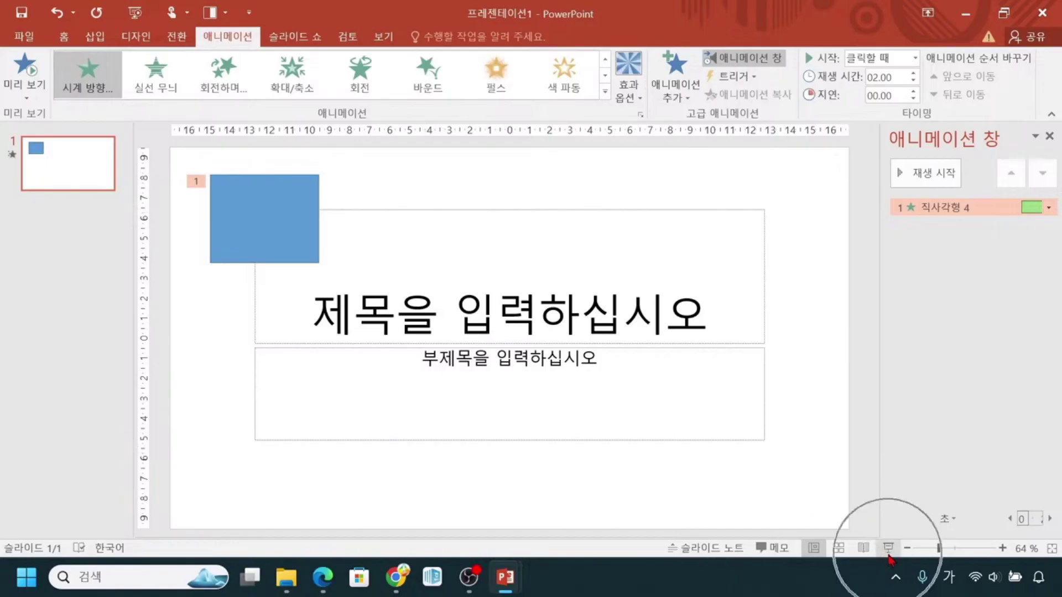
pyautogui.press('ctrl')
pyautogui.press('ctrl')
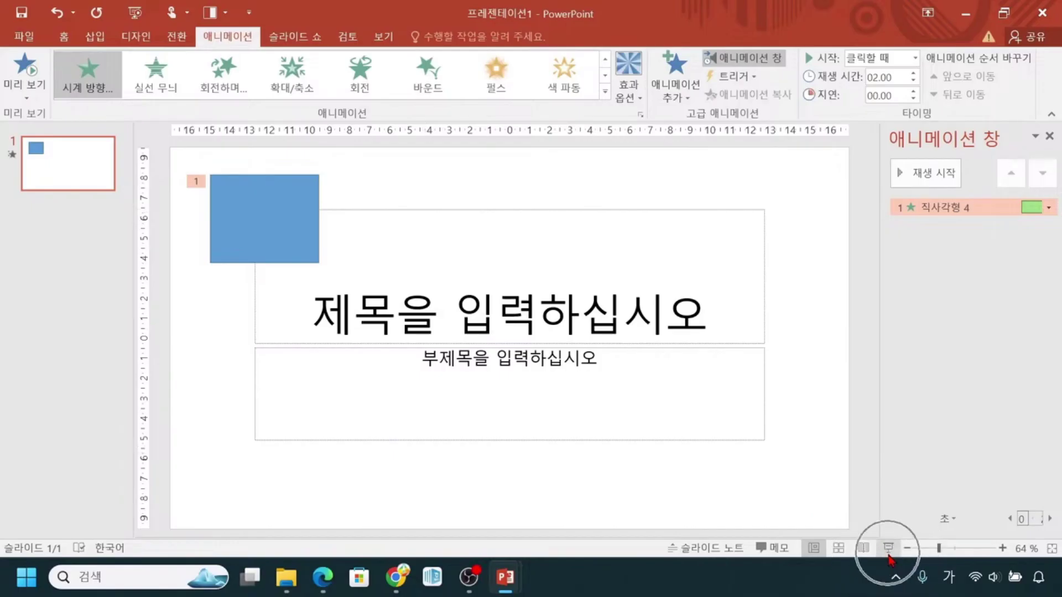
pyautogui.click(889, 556)
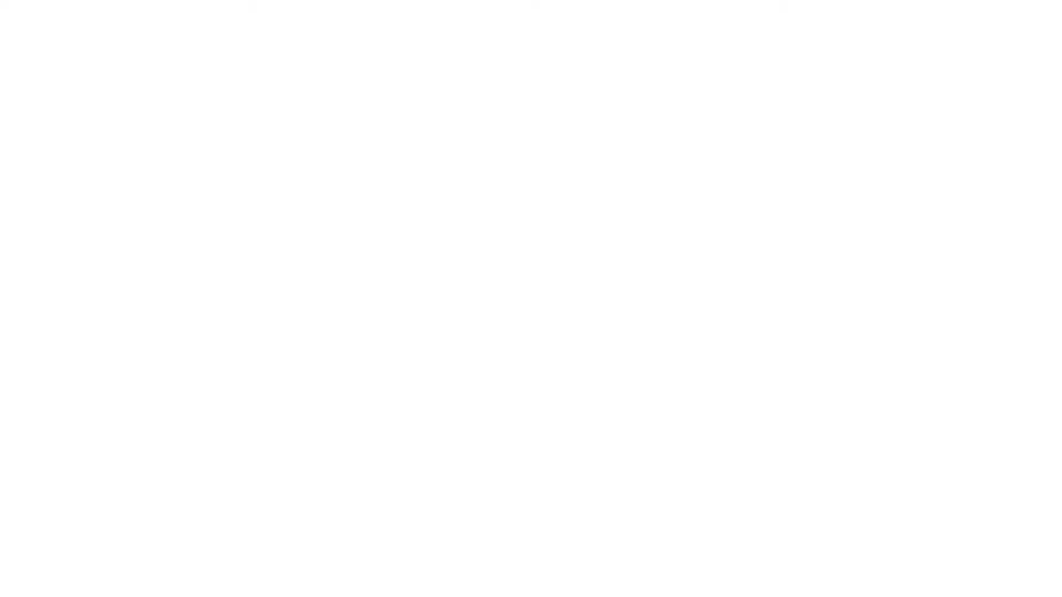
pyautogui.click(175, 154)
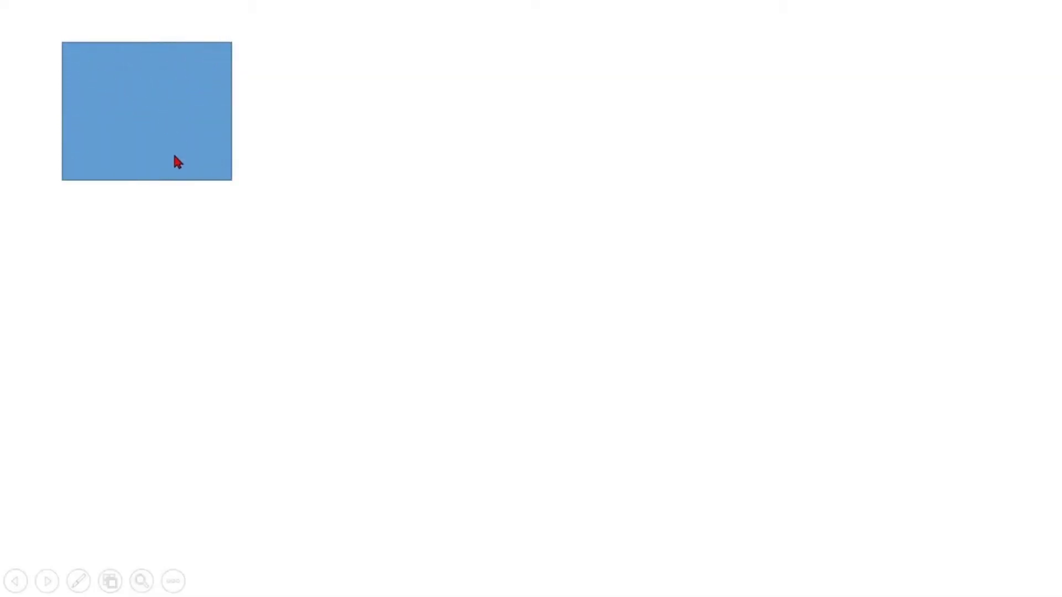
pyautogui.press('Escape')
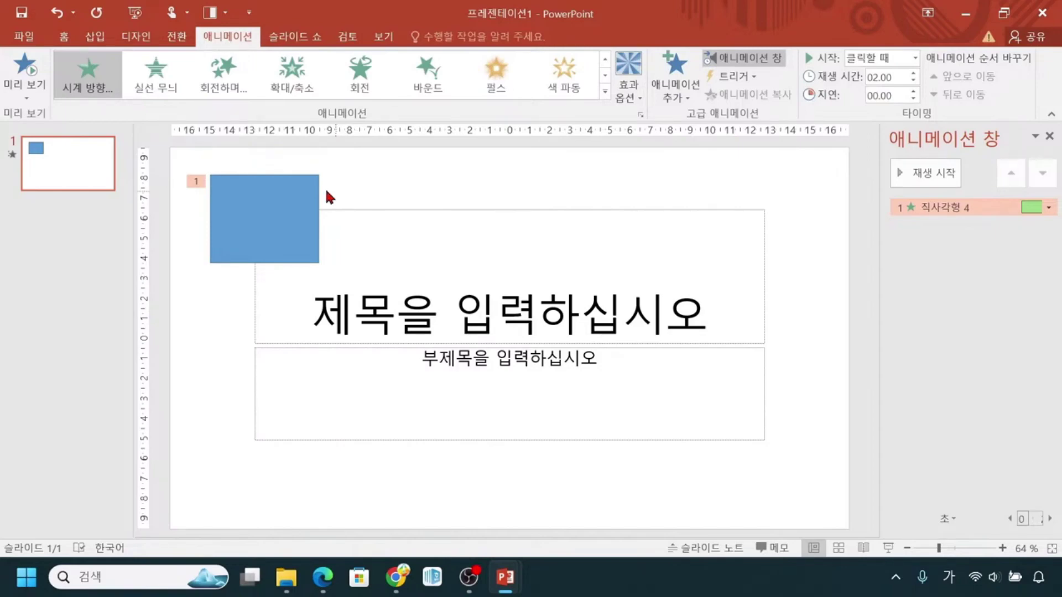
# Set the start of the blue rectangle's 시계 방향 animation to 이전 효과와 함께
pyautogui.click(269, 205)
pyautogui.click(233, 227)
pyautogui.click(241, 247)
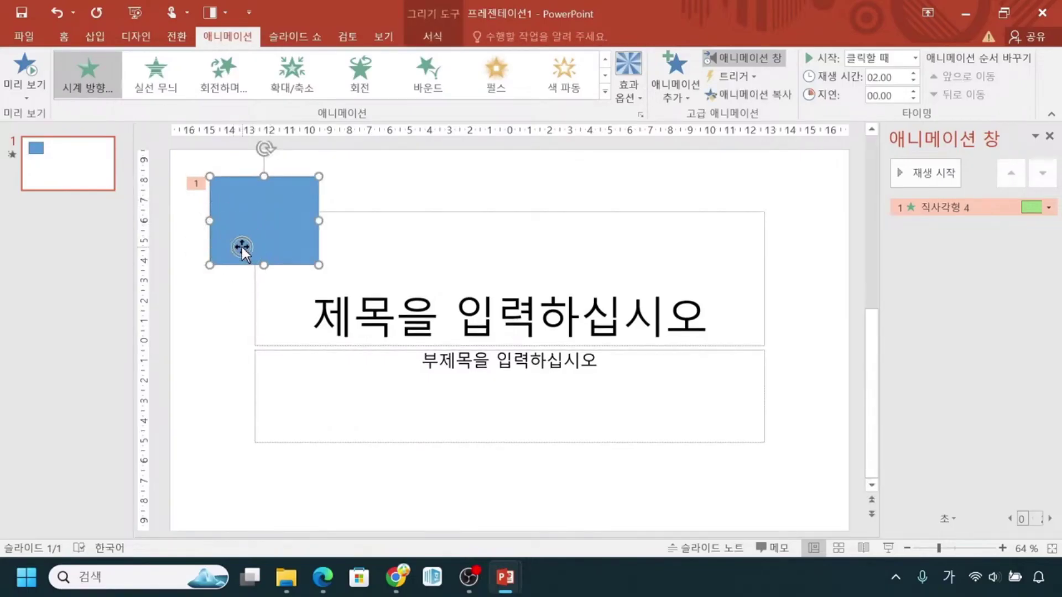
pyautogui.press('ctrl')
pyautogui.press('ctrl')
pyautogui.press('ctrl')
pyautogui.press('ctrl')
pyautogui.press('ctrl')
pyautogui.press('ctrl')
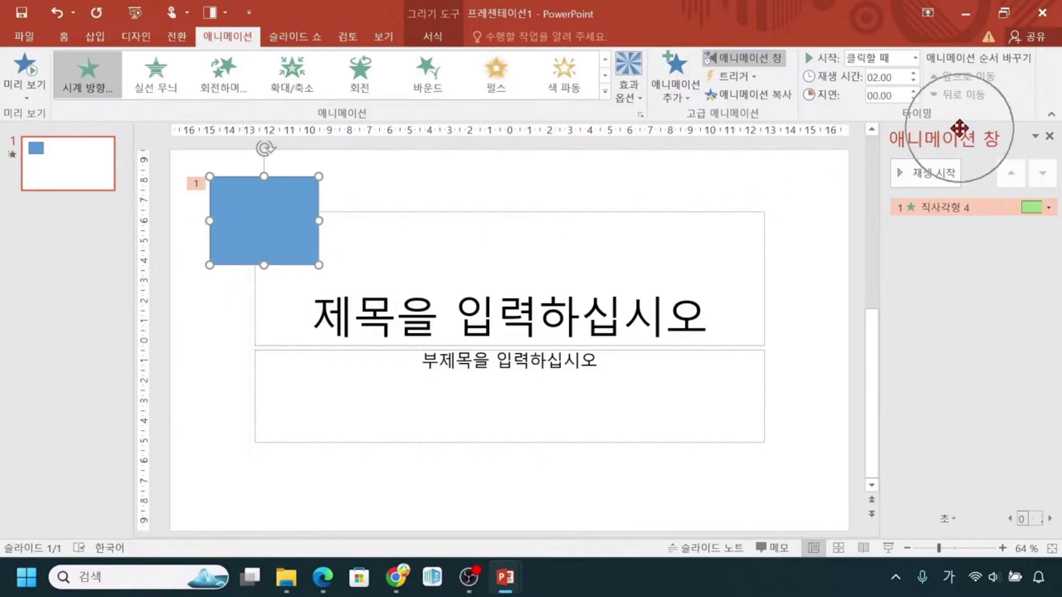
pyautogui.press('ctrl')
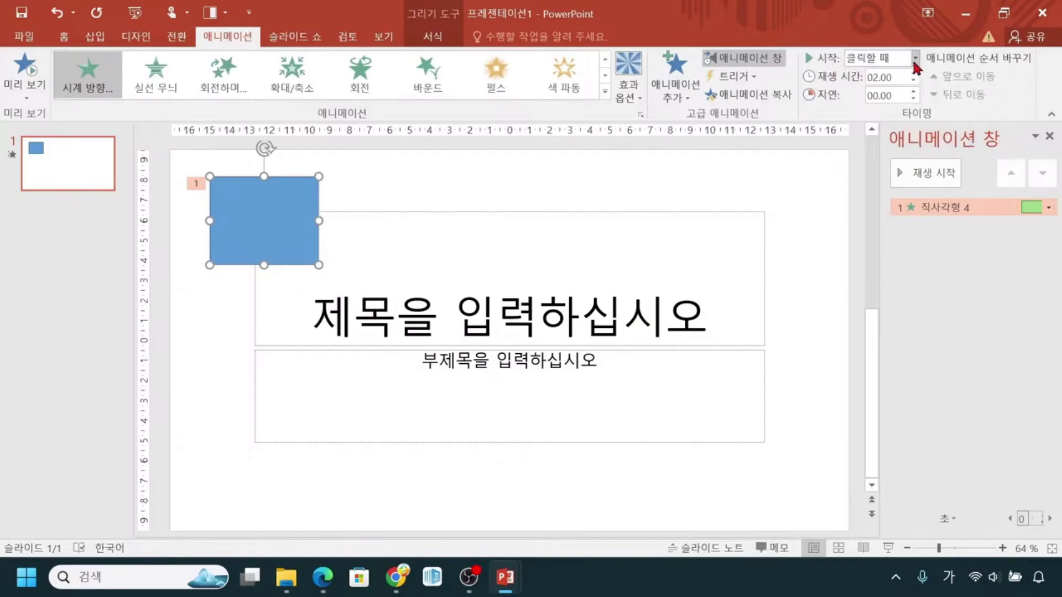
pyautogui.press('ctrl')
pyautogui.click(915, 57)
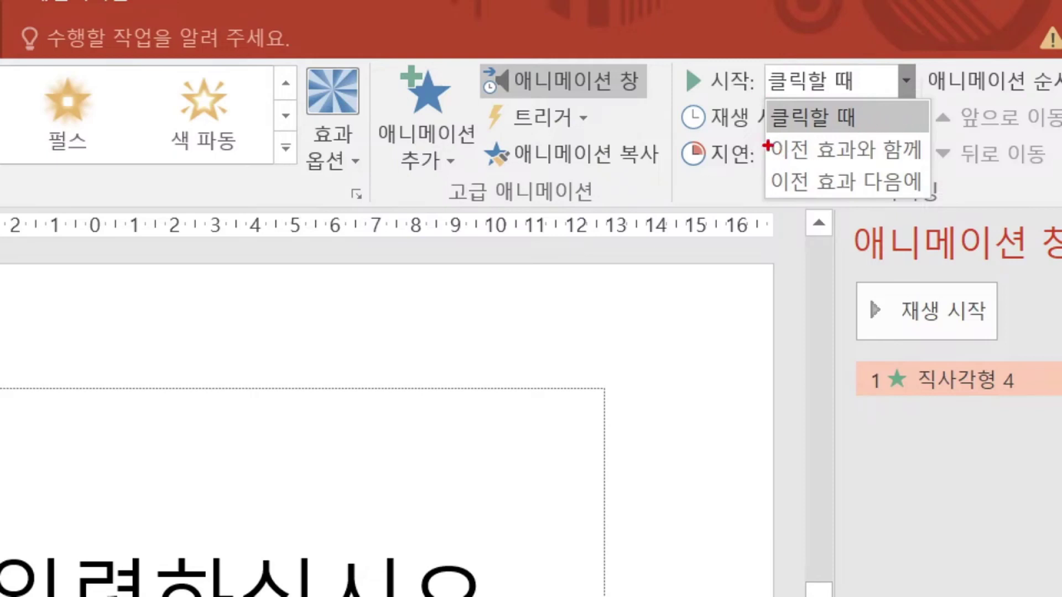
pyautogui.moveTo(769, 135)
pyautogui.mouseDown()
pyautogui.moveTo(781, 148)
pyautogui.moveTo(924, 167)
pyautogui.mouseUp()
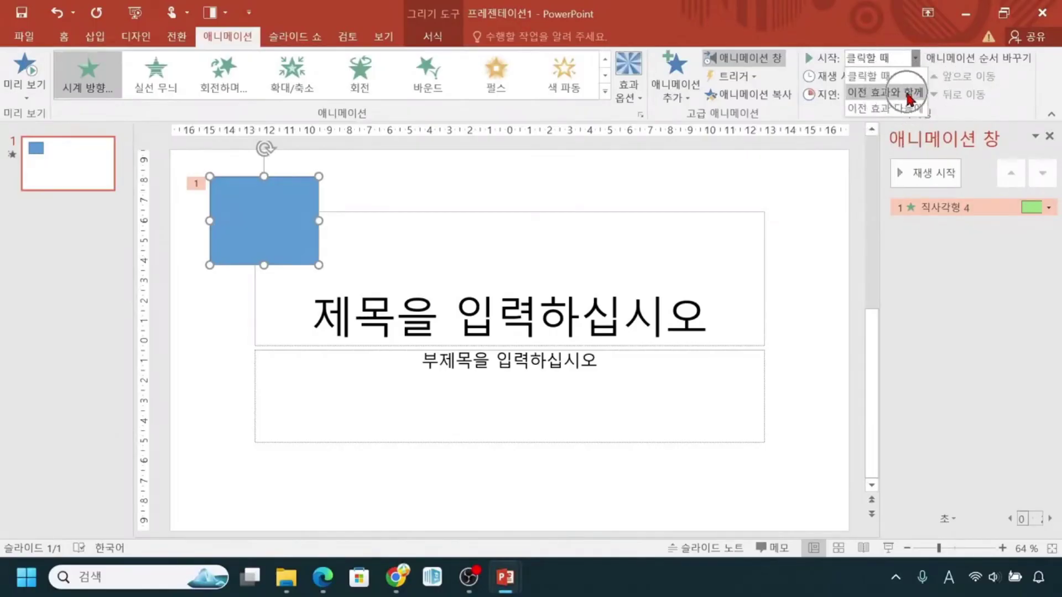
pyautogui.click(908, 98)
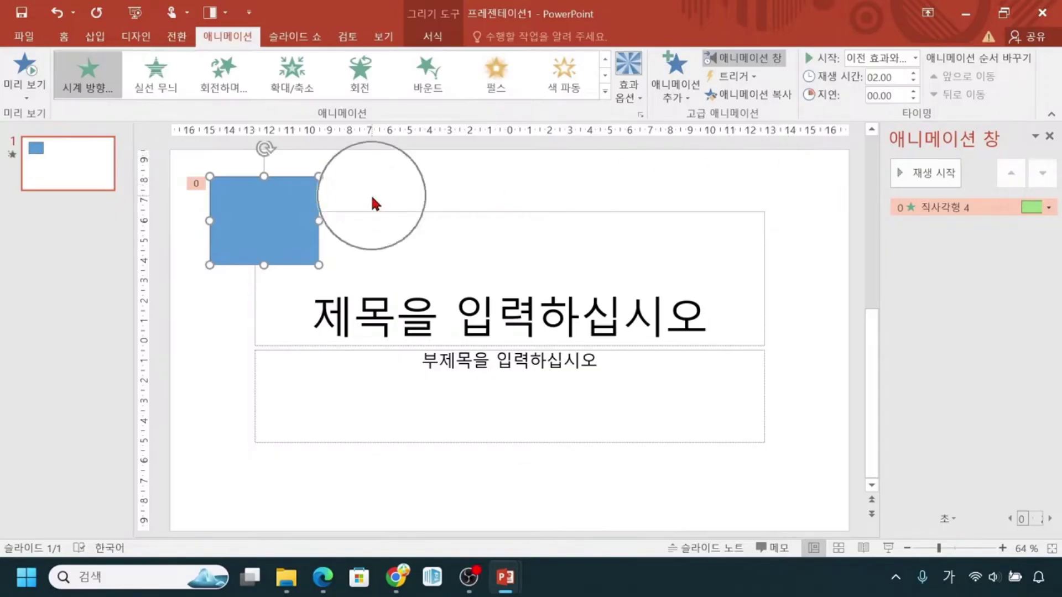
pyautogui.click(272, 240)
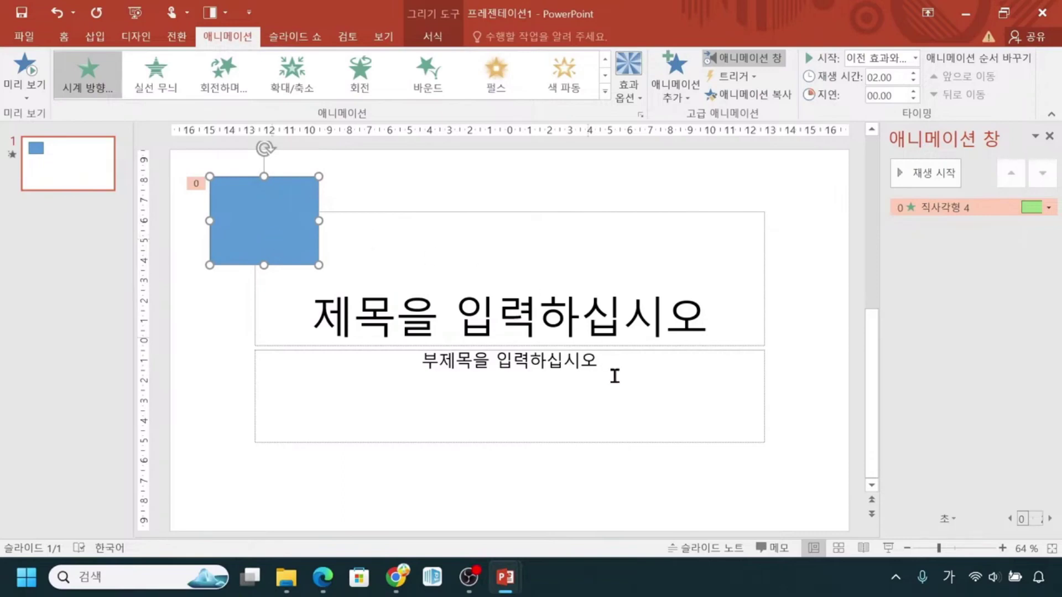
# Run the slide show to watch the rectangle animate without a click, and return to editing the slide
pyautogui.click(889, 548)
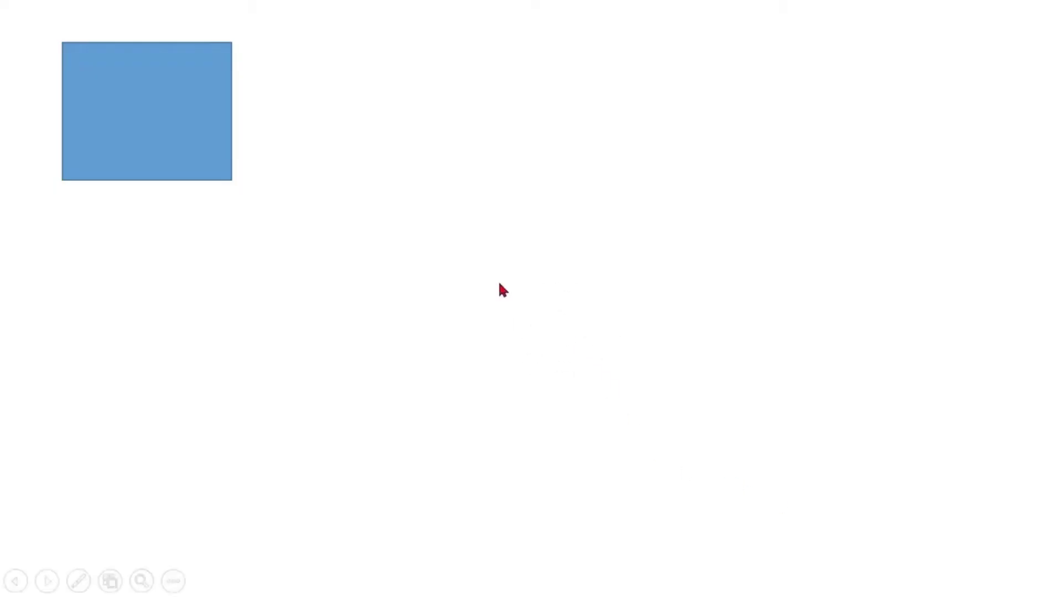
pyautogui.click(195, 152)
pyautogui.press('Escape')
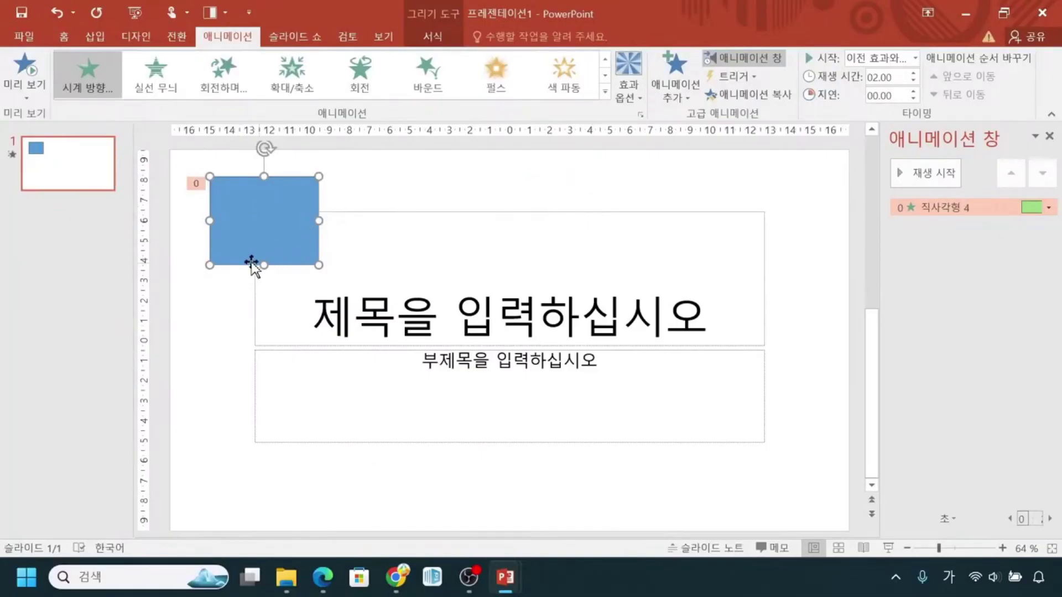
# Examine the rectangle's animation order number in the animation pane and beside the shape on the slide
pyautogui.click(250, 260)
pyautogui.press('ctrl')
pyautogui.press('ctrl')
pyautogui.press('ctrl')
pyautogui.press('ctrl')
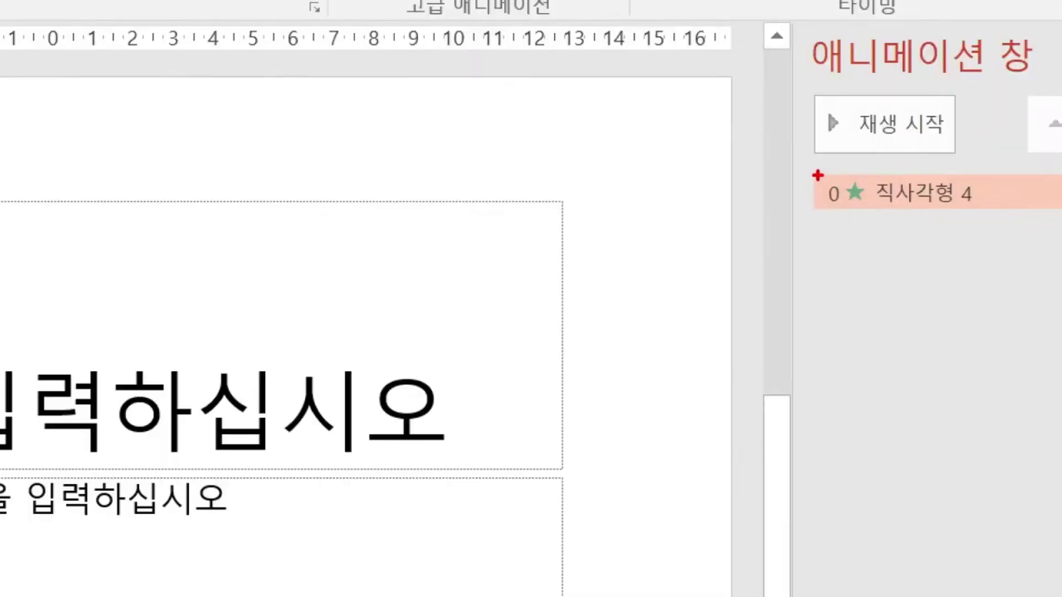
pyautogui.moveTo(815, 174); pyautogui.dragTo(846, 217)
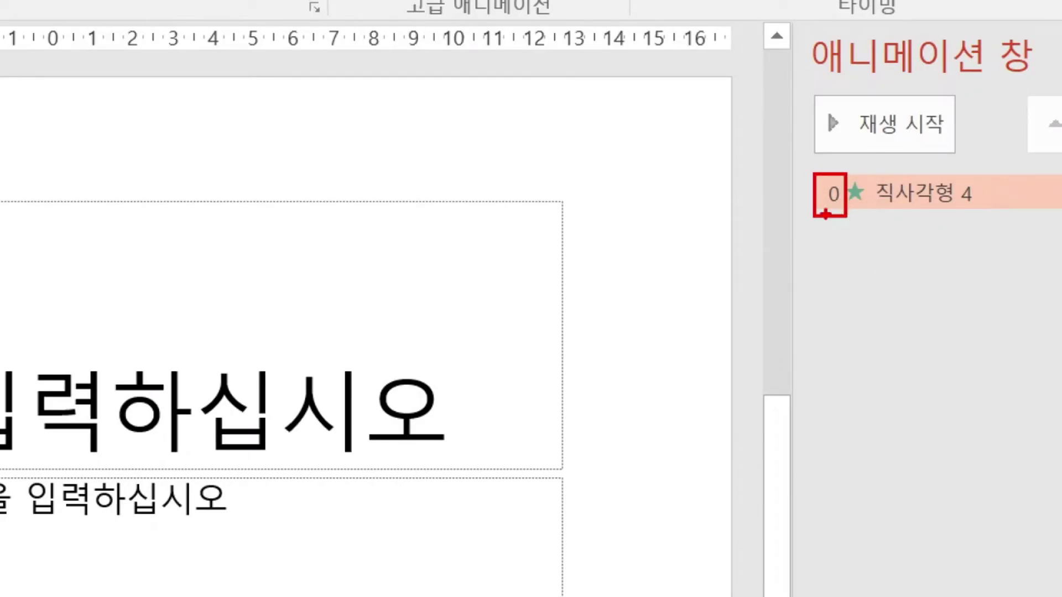
pyautogui.moveTo(806, 205); pyautogui.dragTo(831, 197)
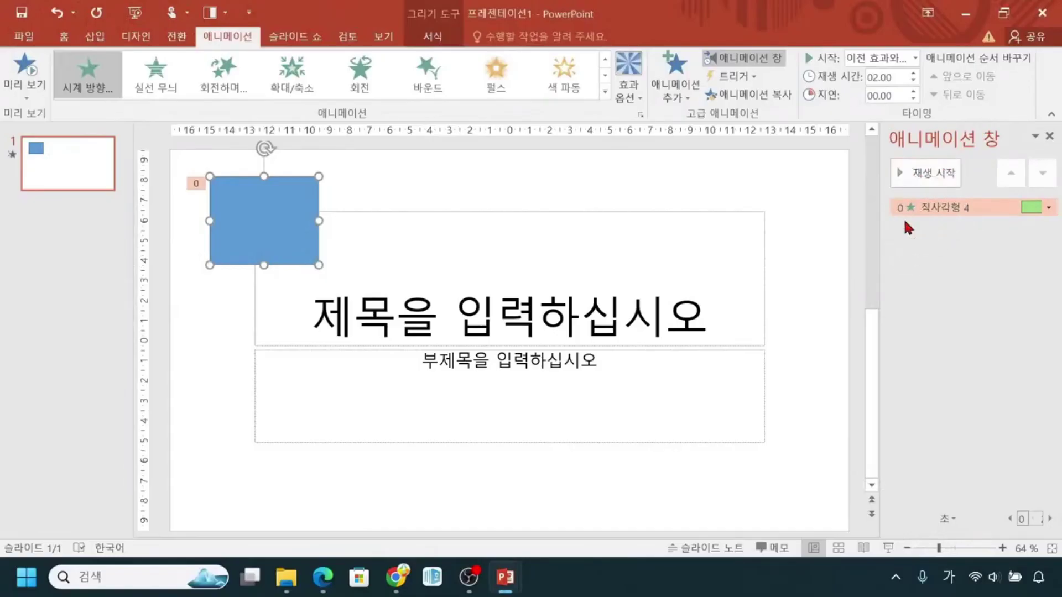
pyautogui.click(212, 245)
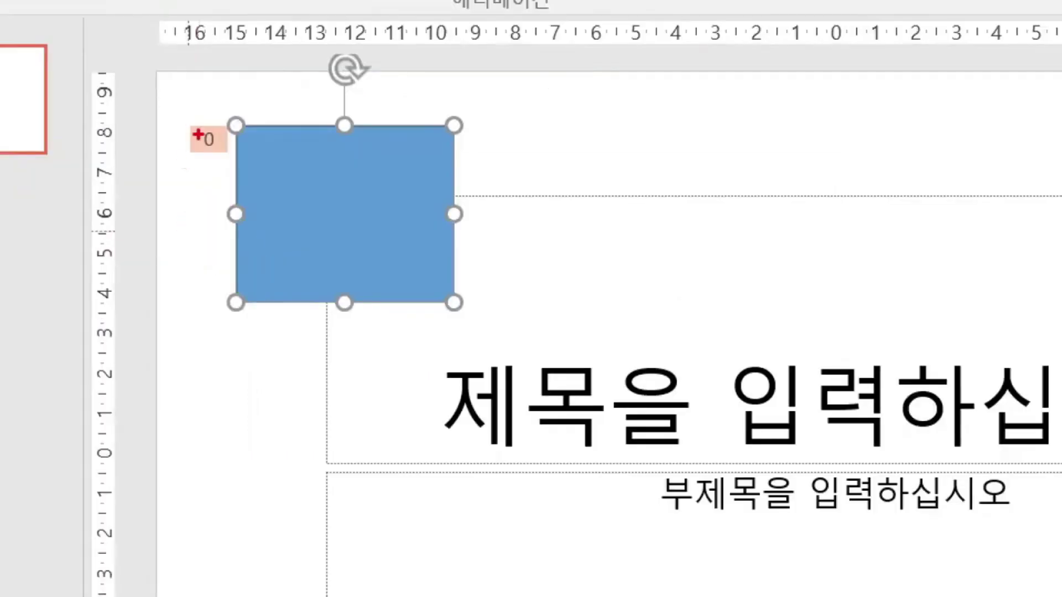
pyautogui.moveTo(176, 109); pyautogui.dragTo(236, 170)
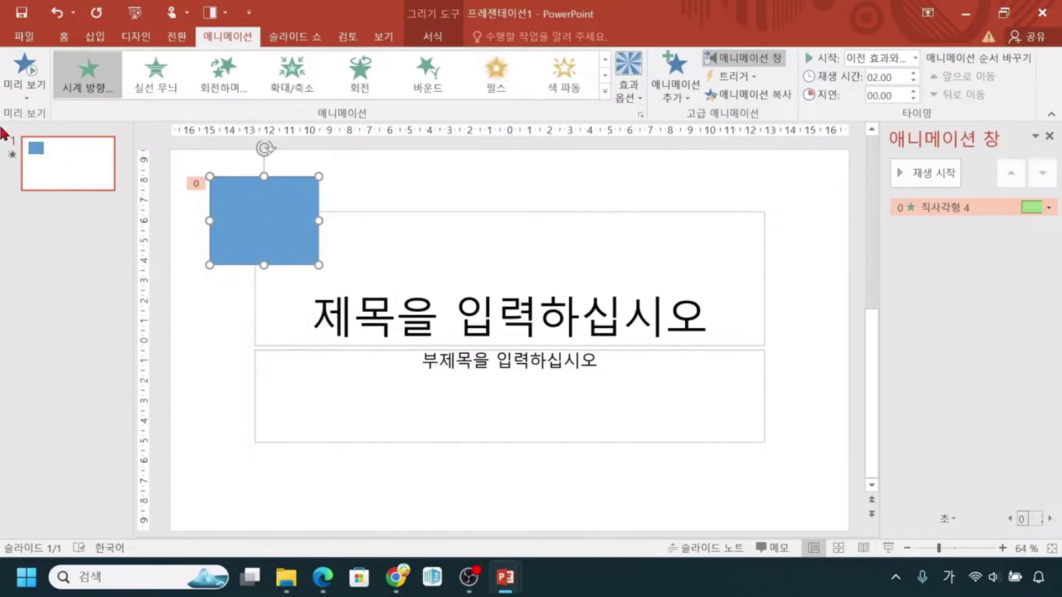
# Preview the slide's animation and relate the rectangle's motion to the 재생 시간 setting
pyautogui.click(17, 90)
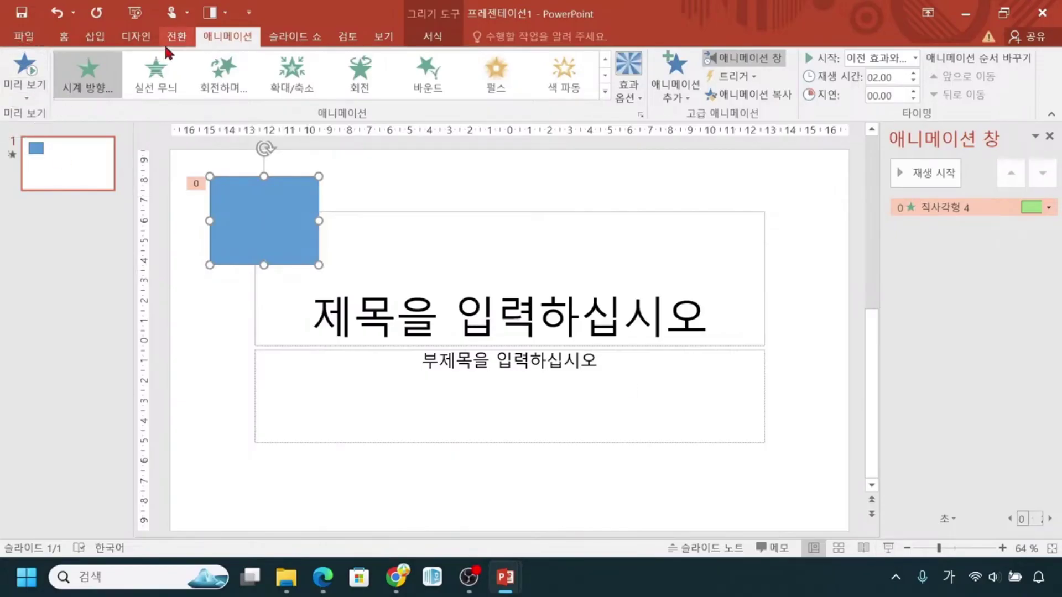
pyautogui.click(25, 88)
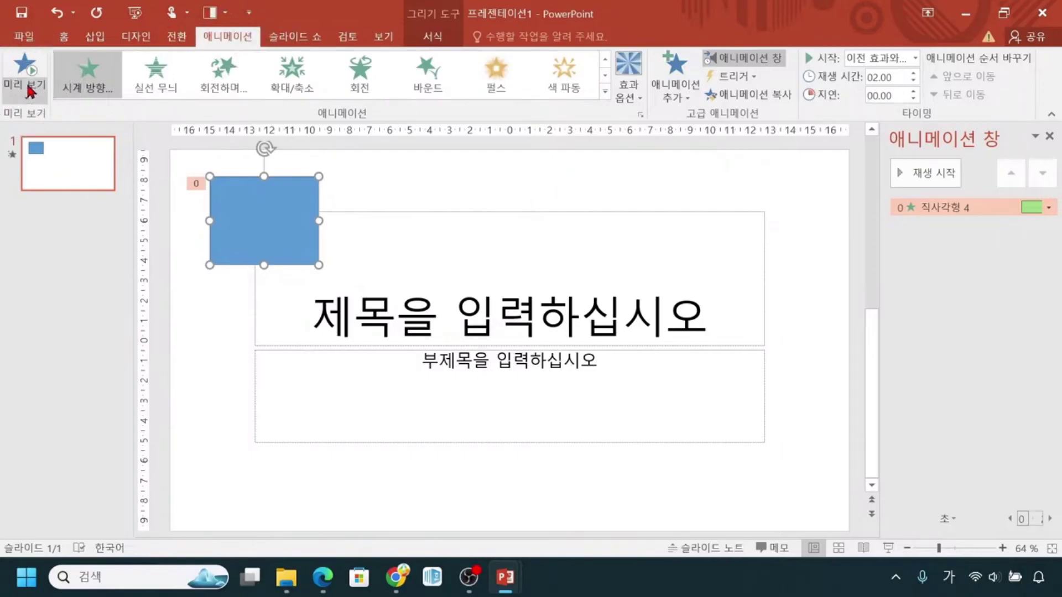
pyautogui.click(28, 91)
pyautogui.click(28, 70)
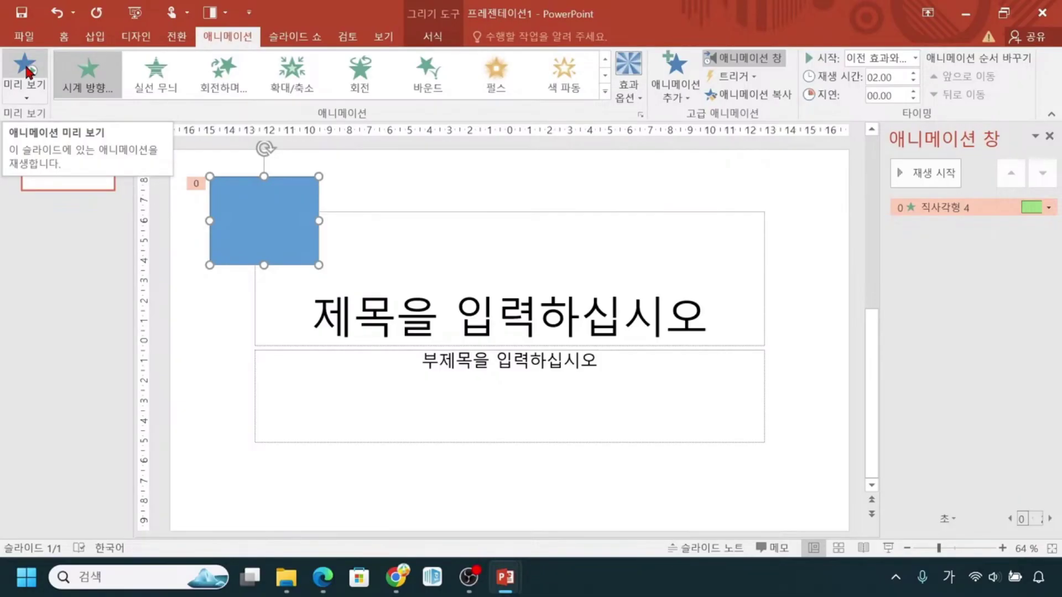
pyautogui.moveTo(321, 187)
pyautogui.mouseDown()
pyautogui.moveTo(320, 221)
pyautogui.moveTo(257, 246)
pyautogui.moveTo(255, 206)
pyautogui.moveTo(232, 215)
pyautogui.moveTo(273, 216)
pyautogui.mouseUp()
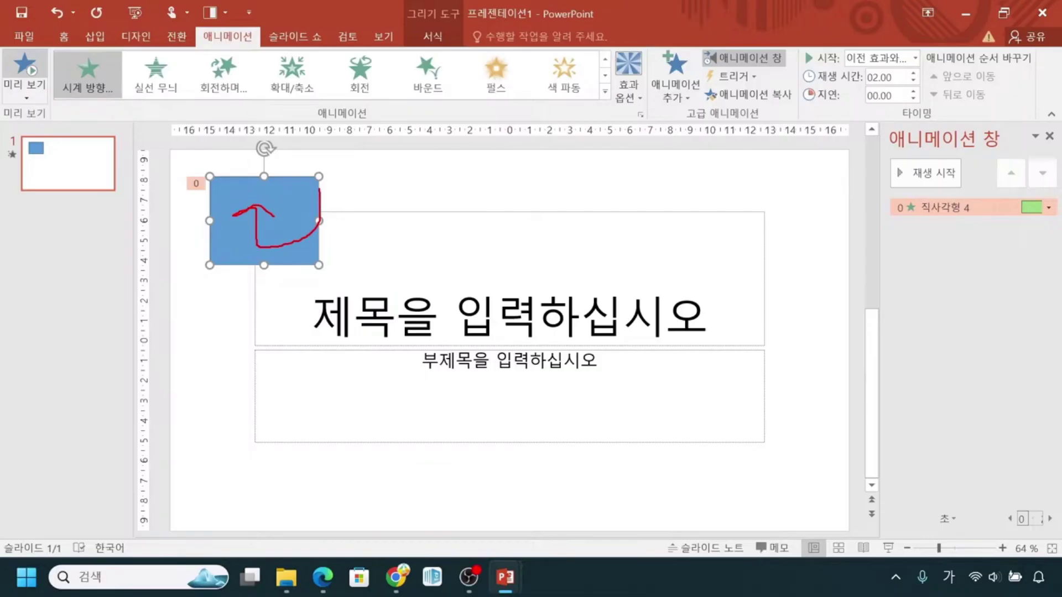
pyautogui.moveTo(799, 67)
pyautogui.mouseDown()
pyautogui.moveTo(832, 87)
pyautogui.moveTo(933, 87)
pyautogui.mouseUp()
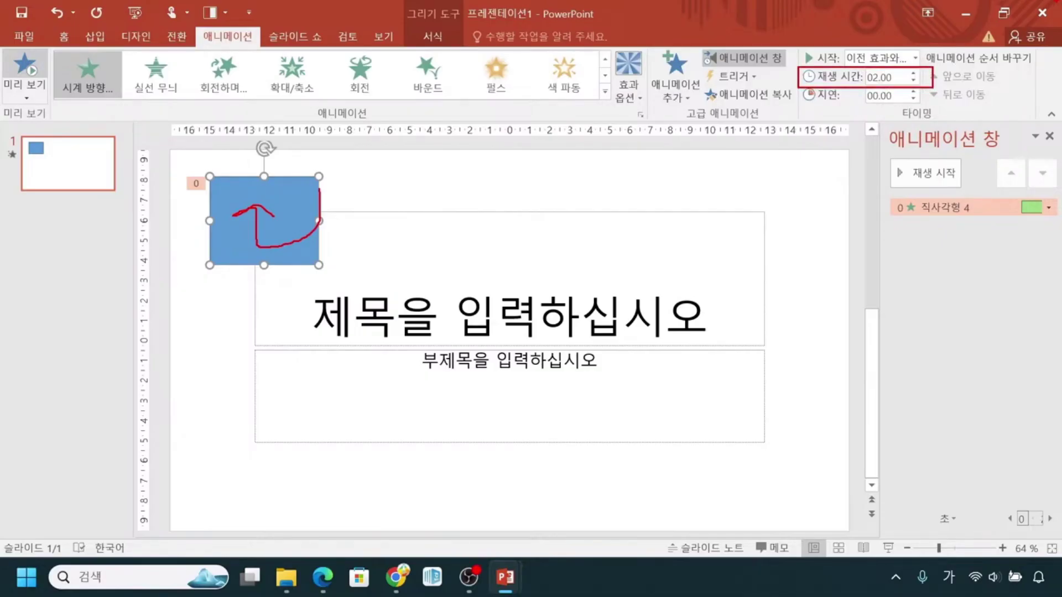
pyautogui.press('Escape')
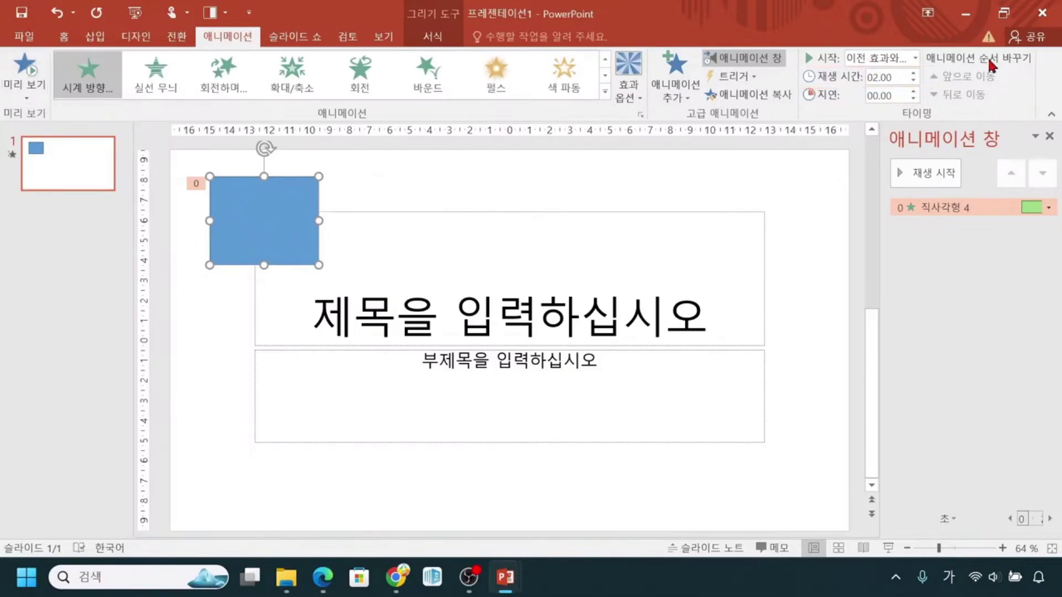
# Examine the 시작 and 재생 시간 settings in the 타이밍 group
pyautogui.hotkey('ctrl', '1')
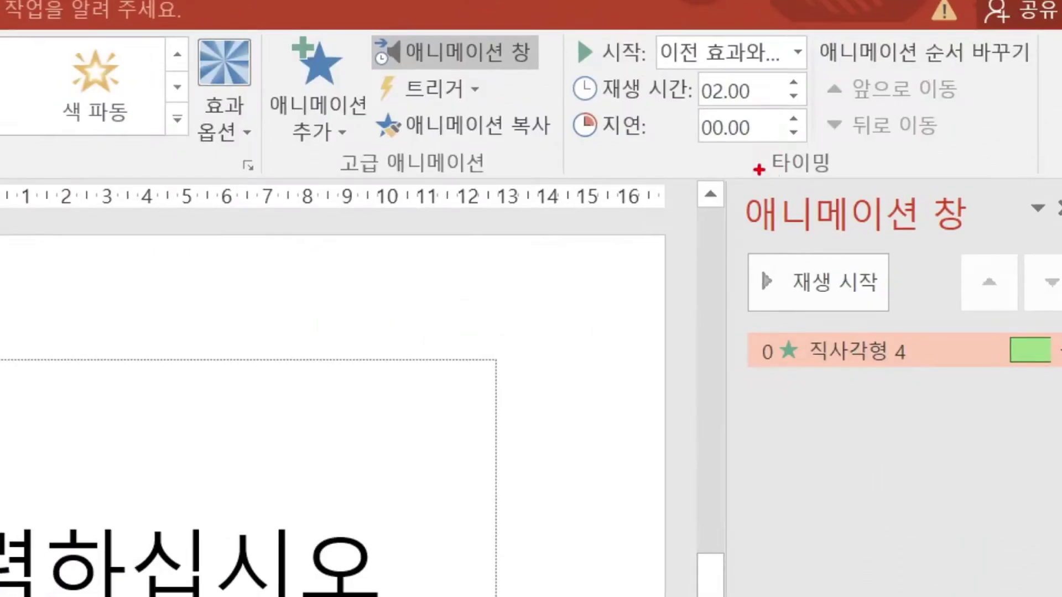
pyautogui.moveTo(757, 146); pyautogui.dragTo(838, 183)
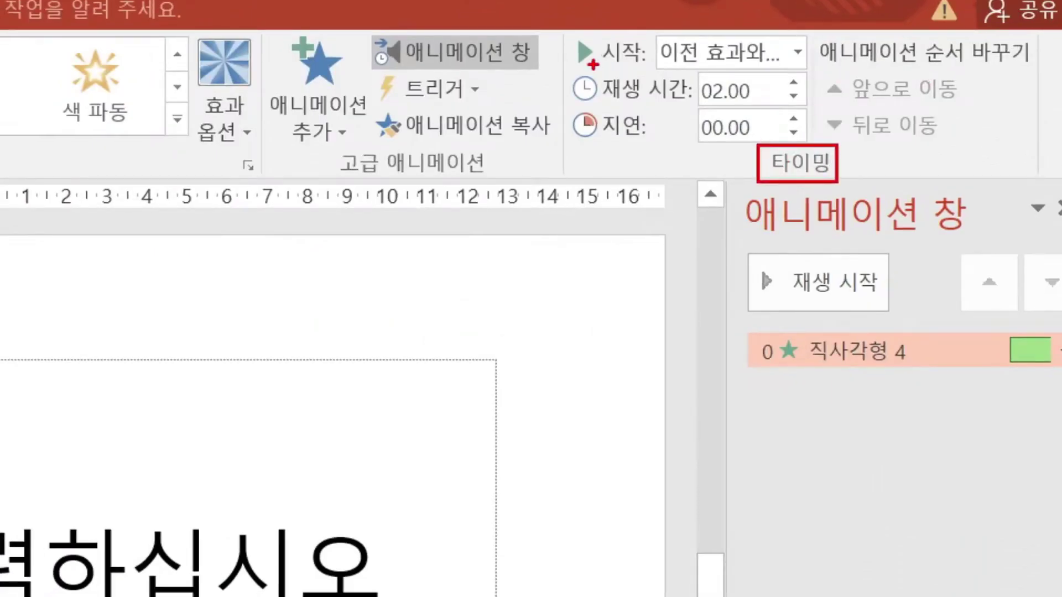
pyautogui.moveTo(576, 63); pyautogui.dragTo(802, 67)
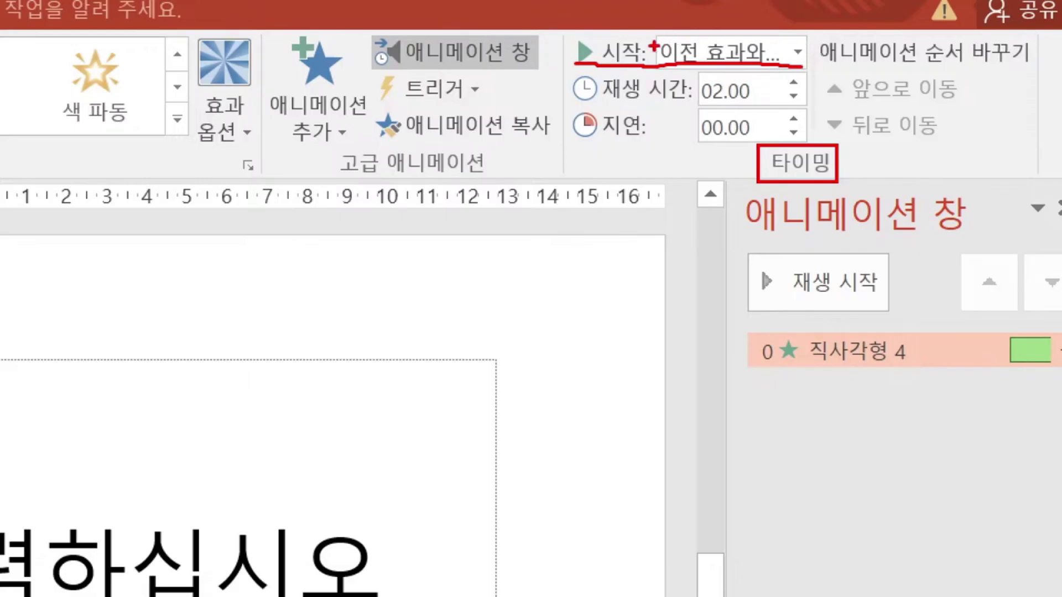
pyautogui.moveTo(576, 101); pyautogui.dragTo(681, 103)
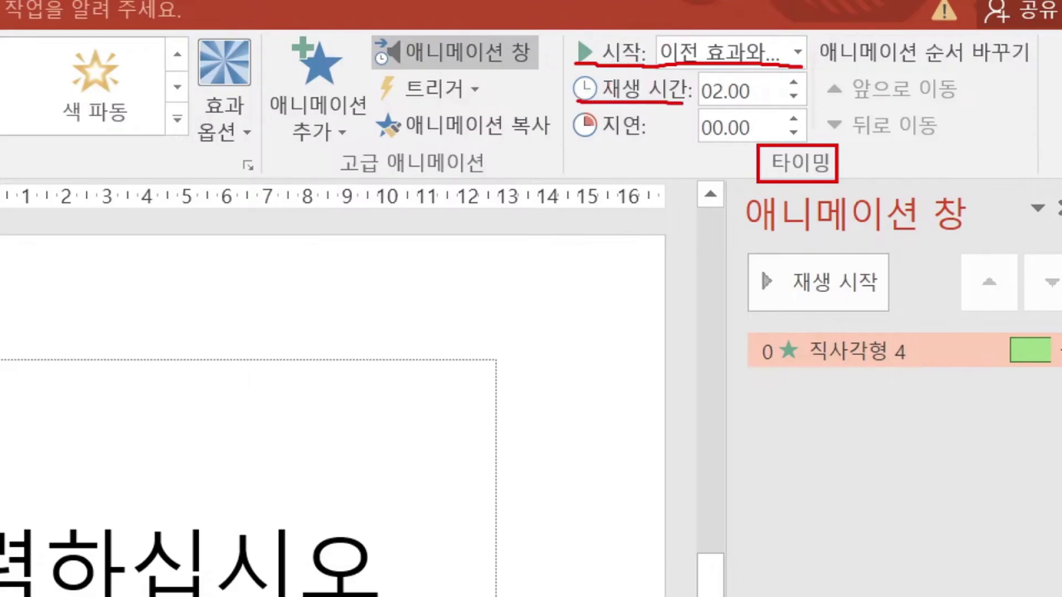
pyautogui.moveTo(548, 85)
pyautogui.mouseDown()
pyautogui.moveTo(528, 113)
pyautogui.moveTo(522, 83)
pyautogui.moveTo(530, 94)
pyautogui.mouseUp()
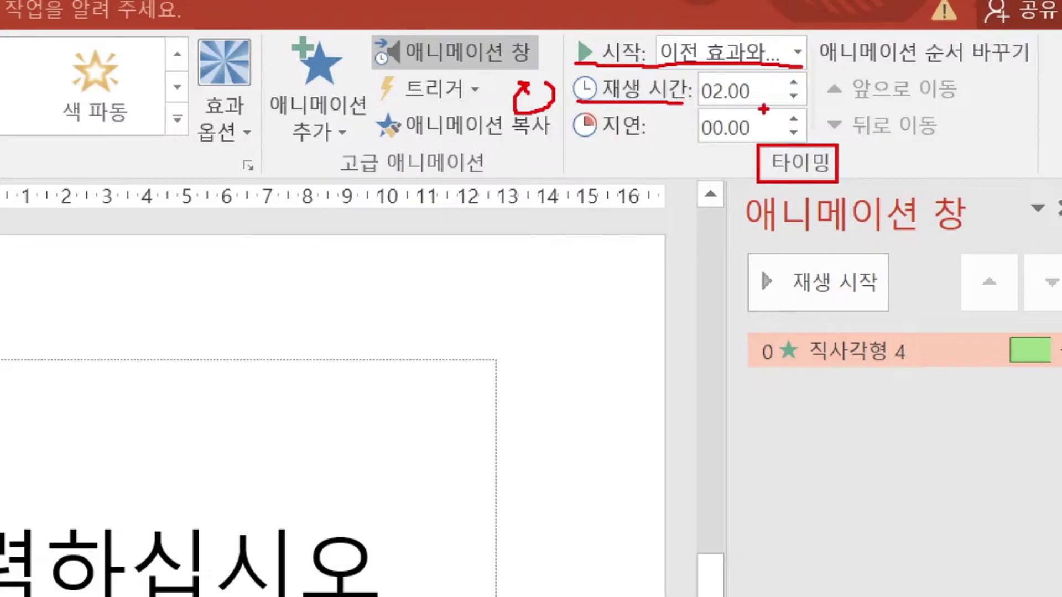
pyautogui.press('Escape')
# Set the 재생 시간 of the rectangle's 시계 방향 animation to 00.50 seconds
pyautogui.hotkey('ctrl', '1')
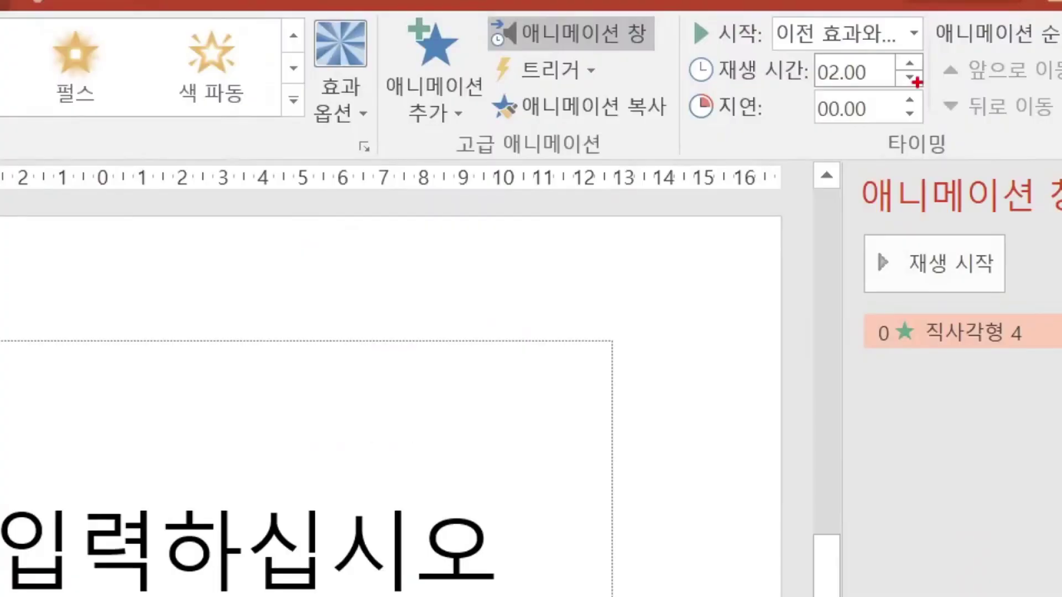
pyautogui.moveTo(892, 68); pyautogui.dragTo(928, 89)
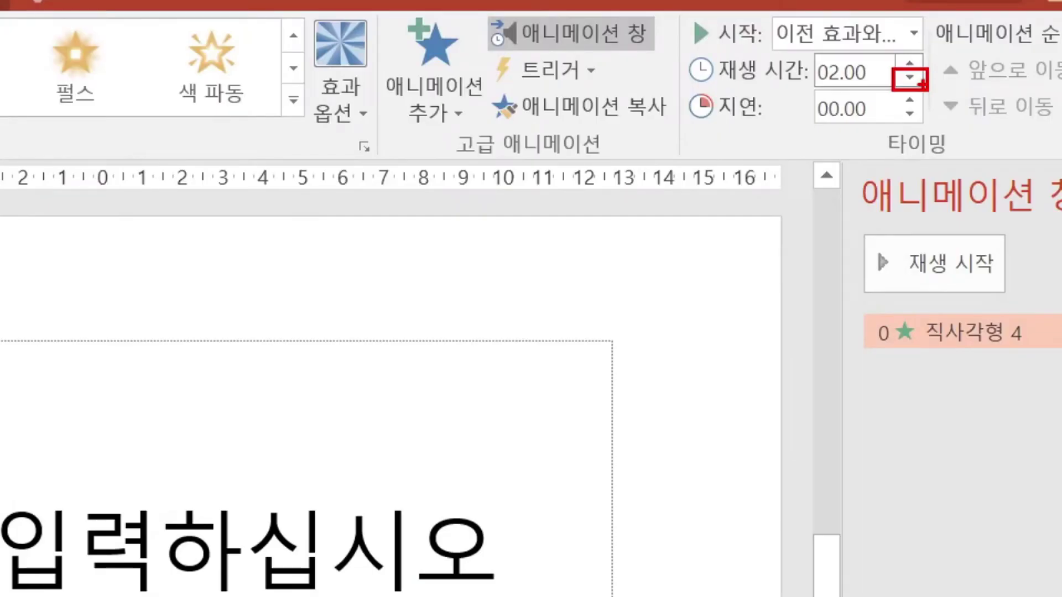
pyautogui.press('Escape')
pyautogui.click(915, 81)
pyautogui.press('ctrl')
pyautogui.click(914, 81)
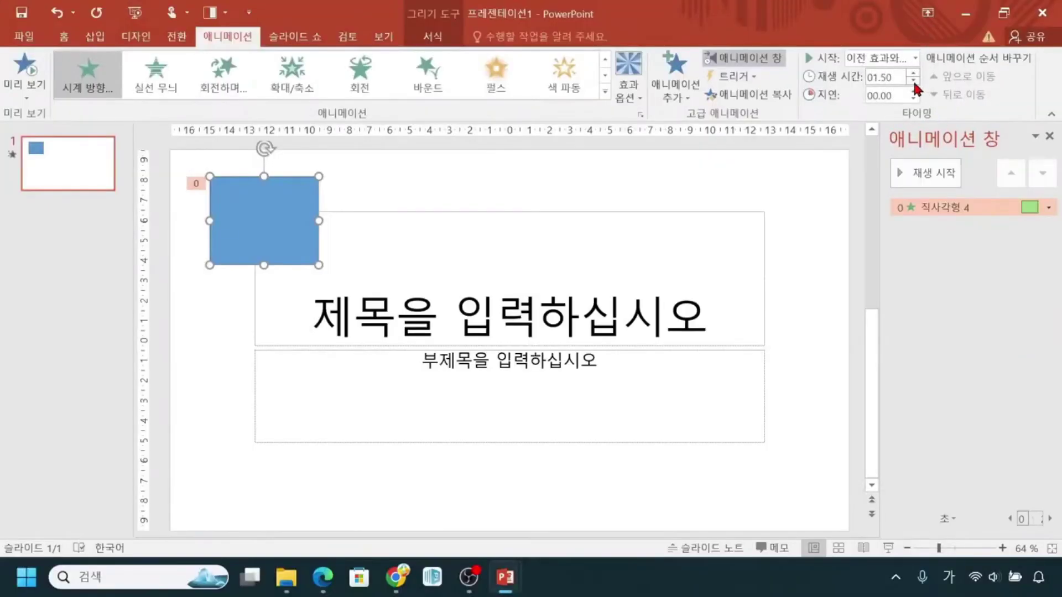
pyautogui.click(914, 81)
pyautogui.click(915, 82)
pyautogui.click(915, 81)
pyautogui.click(915, 82)
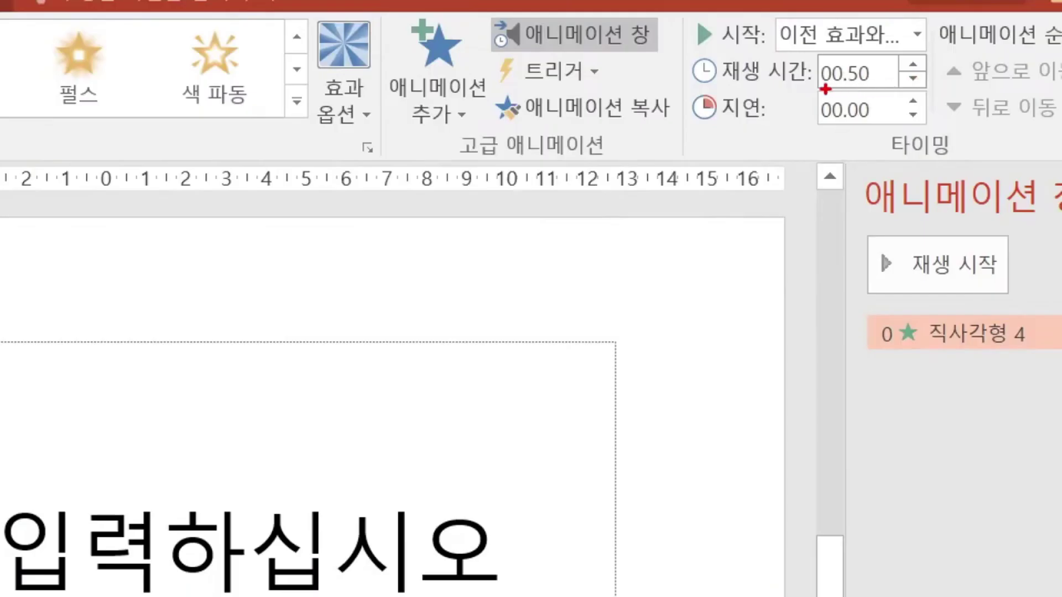
# Preview the rectangle's animation with the shortened 재생 시간
pyautogui.moveTo(816, 86); pyautogui.dragTo(869, 90)
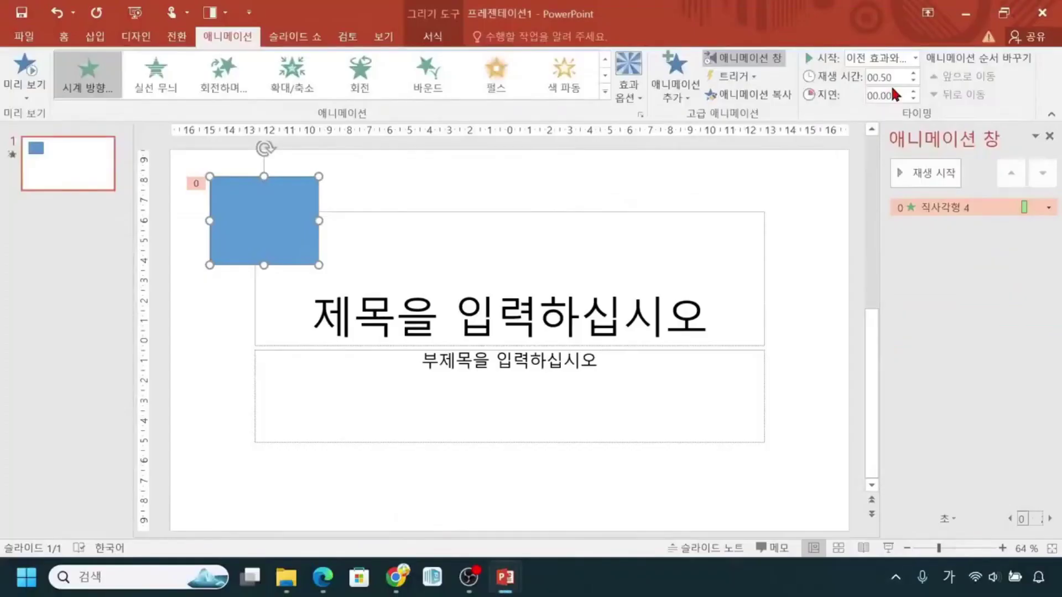
pyautogui.click(22, 78)
pyautogui.moveTo(298, 210)
pyautogui.mouseDown()
pyautogui.moveTo(254, 230)
pyautogui.moveTo(239, 202)
pyautogui.mouseUp()
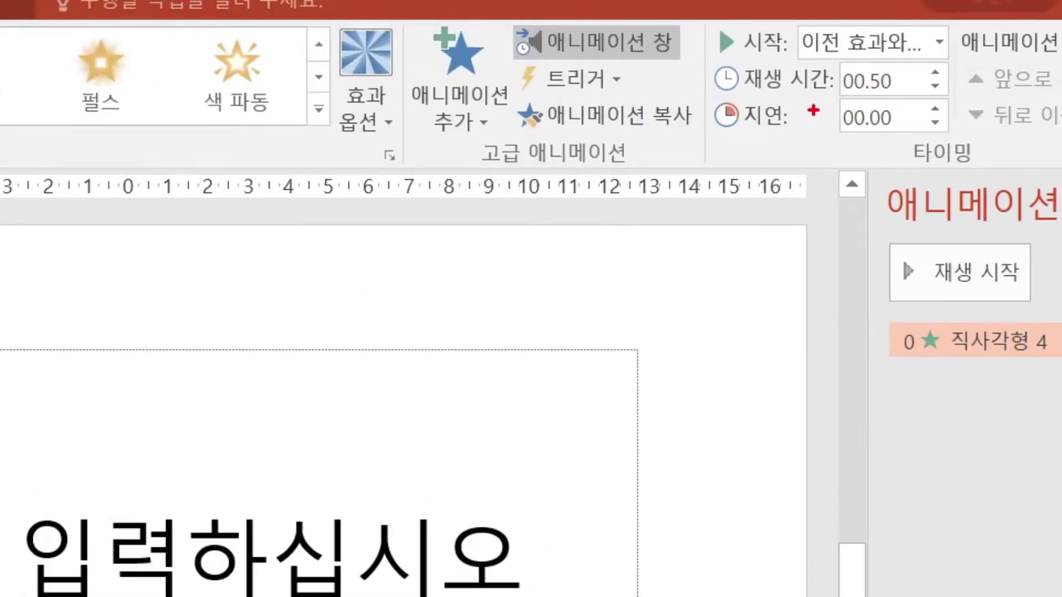
# Examine the 지연 setting and how it relates to the 시작 setting of the animation
pyautogui.moveTo(718, 141); pyautogui.dragTo(802, 141)
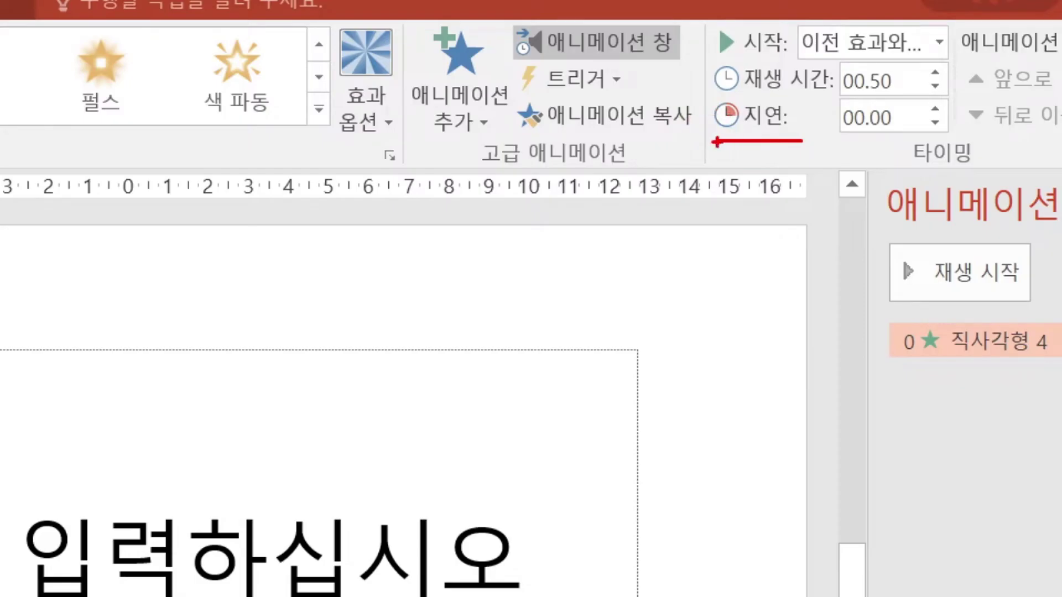
pyautogui.moveTo(713, 142); pyautogui.dragTo(780, 144)
pyautogui.moveTo(707, 105)
pyautogui.mouseDown()
pyautogui.moveTo(780, 143)
pyautogui.moveTo(705, 102)
pyautogui.mouseUp()
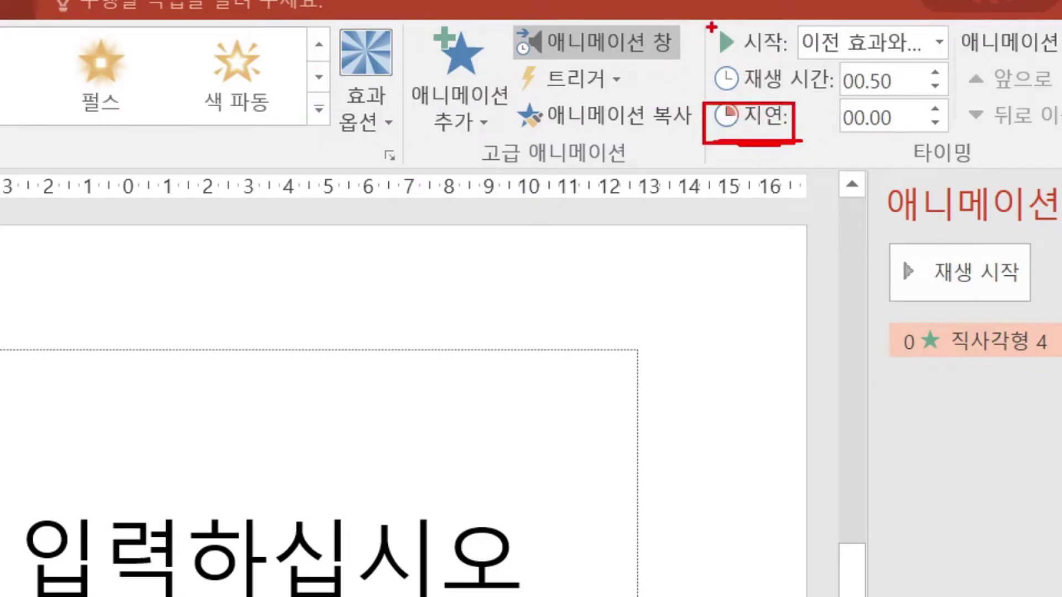
pyautogui.moveTo(710, 26)
pyautogui.mouseDown()
pyautogui.moveTo(768, 25)
pyautogui.moveTo(791, 56)
pyautogui.moveTo(706, 42)
pyautogui.moveTo(690, 86)
pyautogui.moveTo(702, 122)
pyautogui.mouseUp()
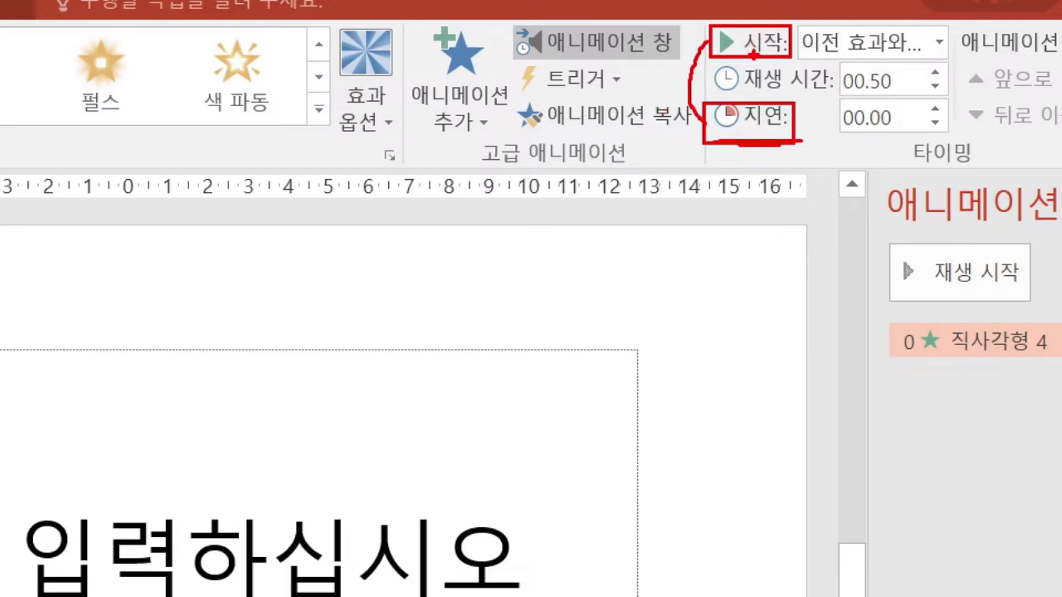
pyautogui.moveTo(824, 210)
pyautogui.mouseDown()
pyautogui.moveTo(714, 271)
pyautogui.moveTo(769, 280)
pyautogui.mouseUp()
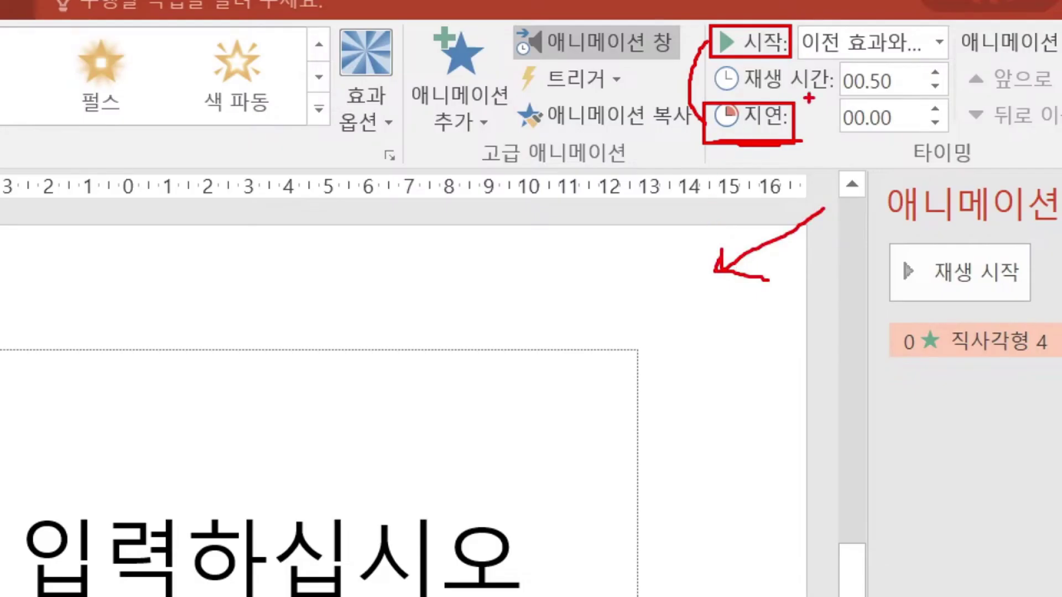
pyautogui.moveTo(838, 132); pyautogui.dragTo(893, 138)
pyautogui.moveTo(838, 135); pyautogui.dragTo(880, 135)
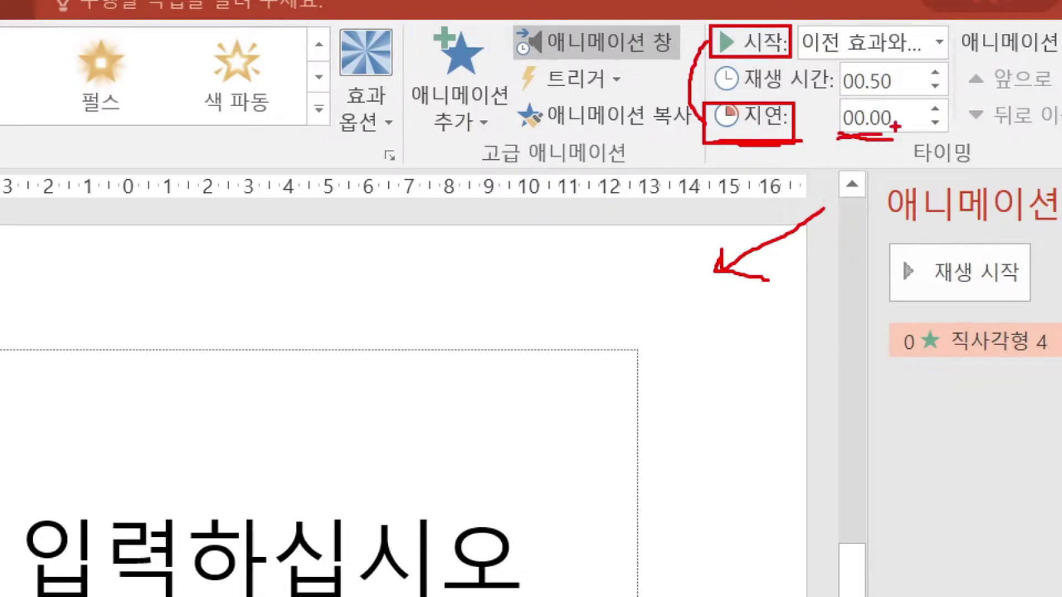
pyautogui.moveTo(928, 102); pyautogui.dragTo(928, 106)
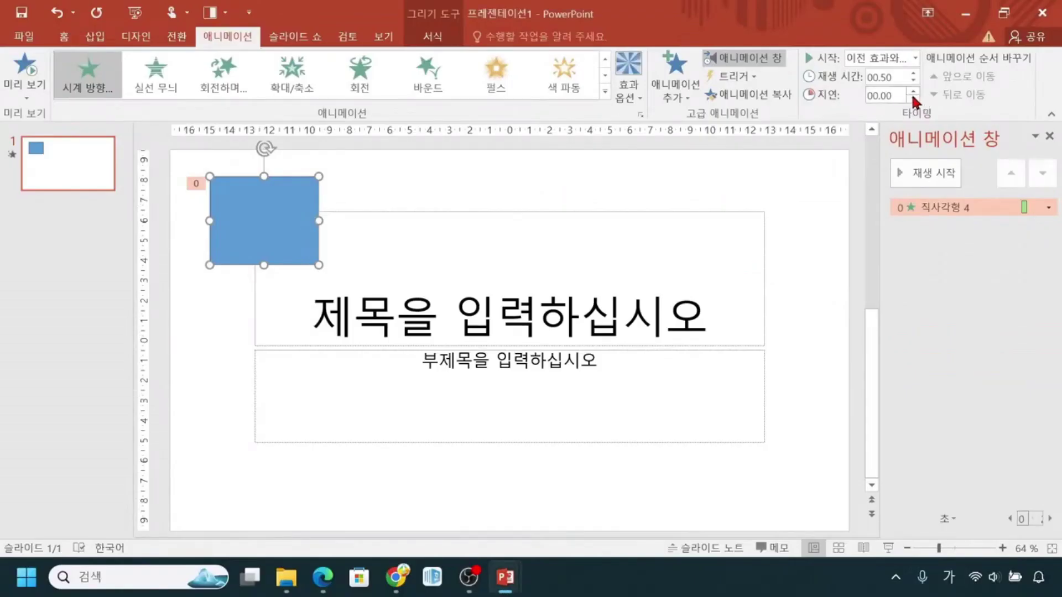
# Set the 지연 of the rectangle's animation to 02.00 seconds
pyautogui.click(914, 93)
pyautogui.click(914, 93)
pyautogui.click(913, 93)
pyautogui.click(914, 92)
pyautogui.click(914, 92)
pyautogui.click(913, 92)
pyautogui.click(913, 93)
pyautogui.click(913, 92)
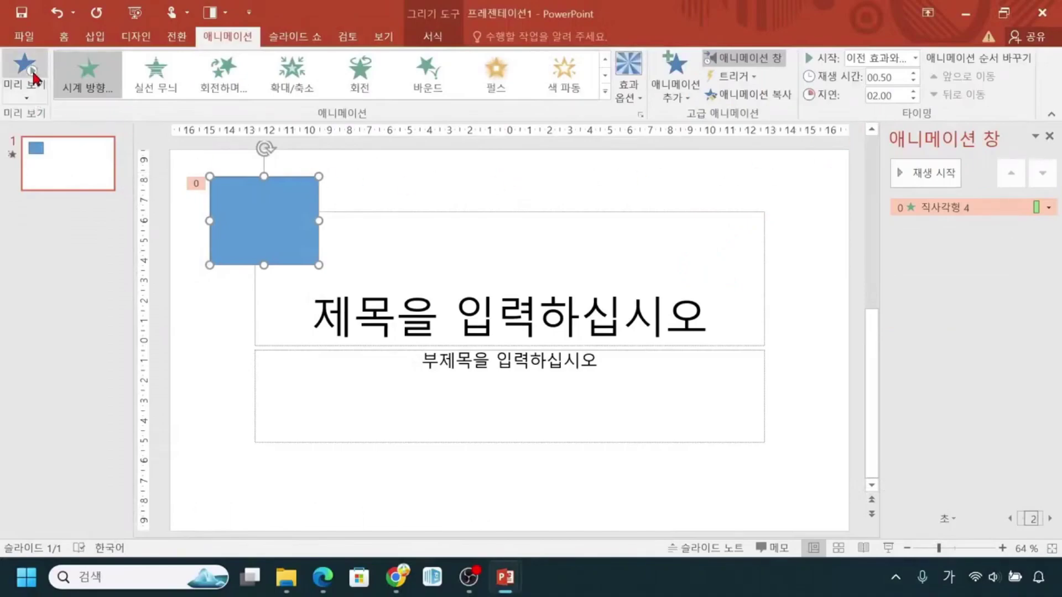
# Preview the rectangle's delayed animation on the slide and play it in the slide show
pyautogui.click(31, 71)
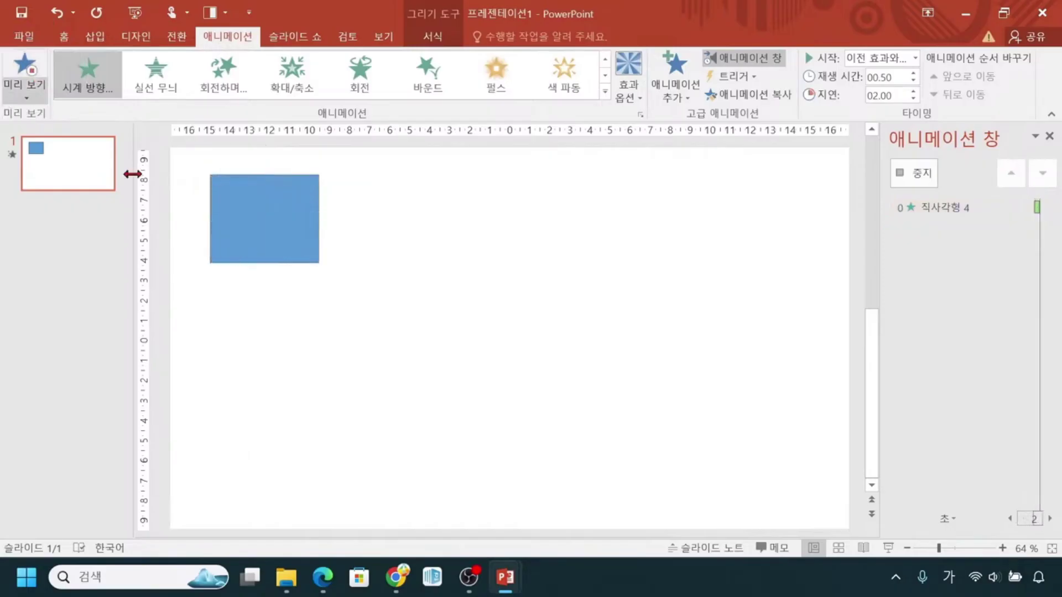
pyautogui.click(250, 278)
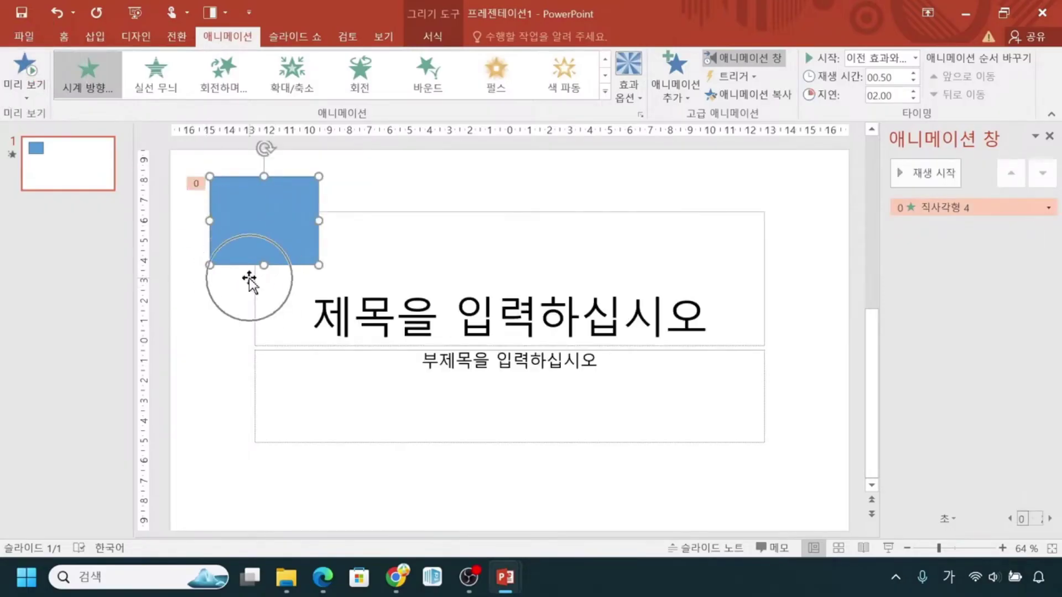
pyautogui.click(249, 279)
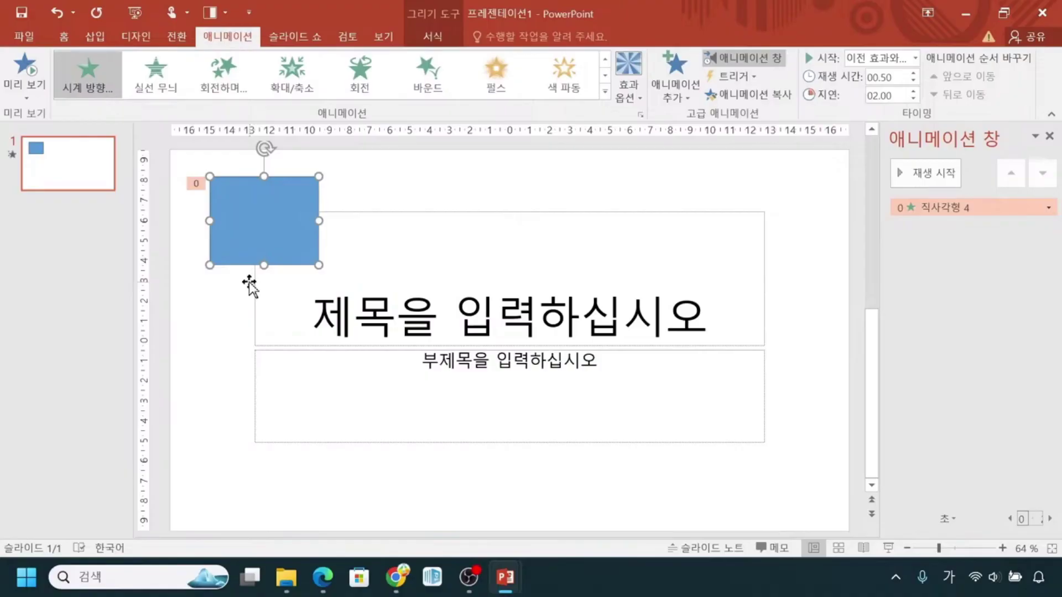
pyautogui.click(888, 548)
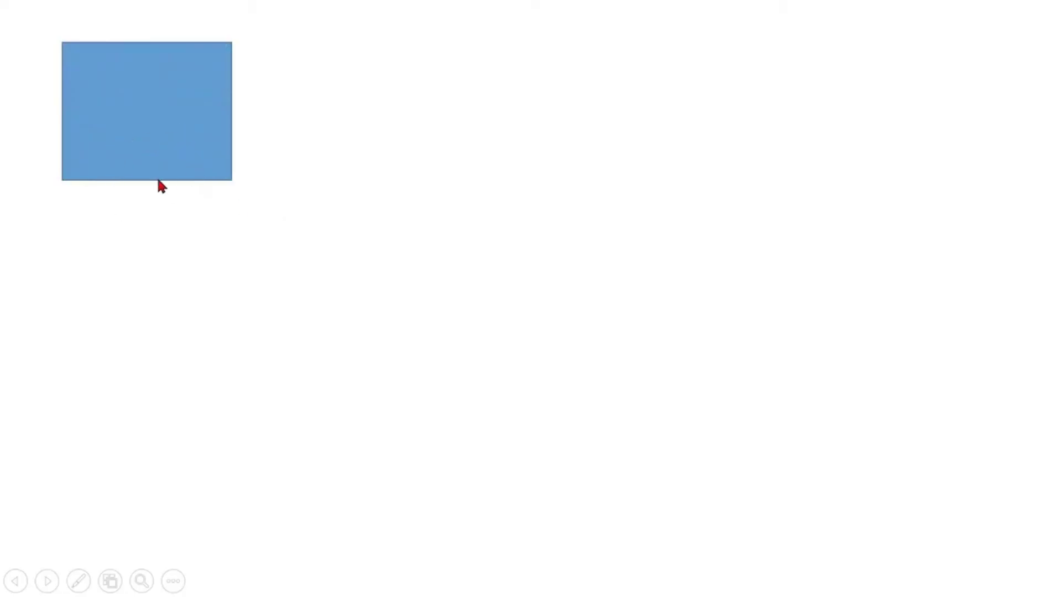
# End the slide show and return to editing the slide with the rectangle
pyautogui.press('Escape')
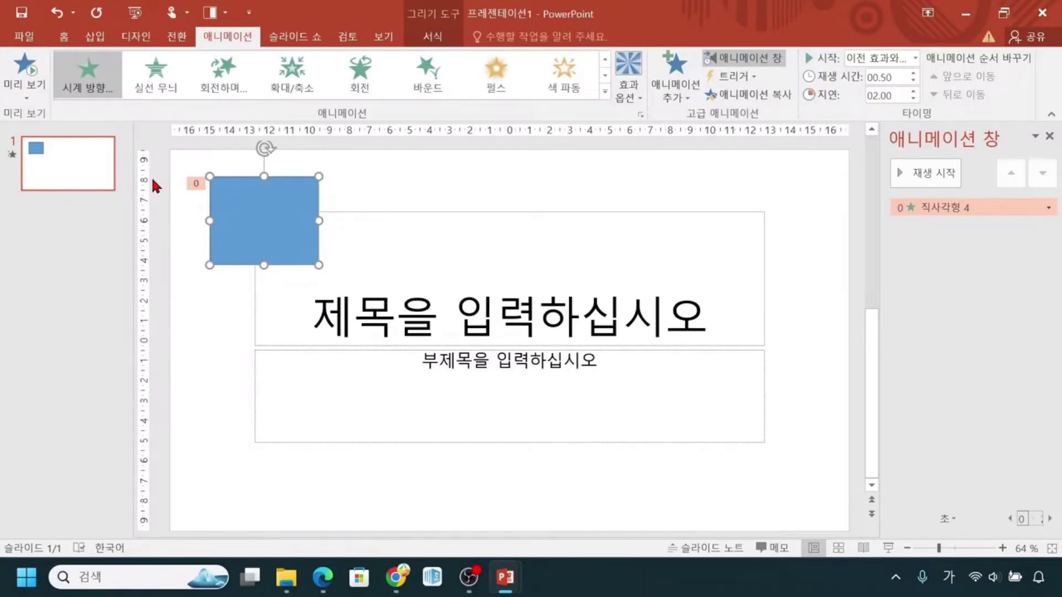
pyautogui.click(216, 223)
pyautogui.press('ctrl')
pyautogui.press('ctrl')
pyautogui.press('ctrl')
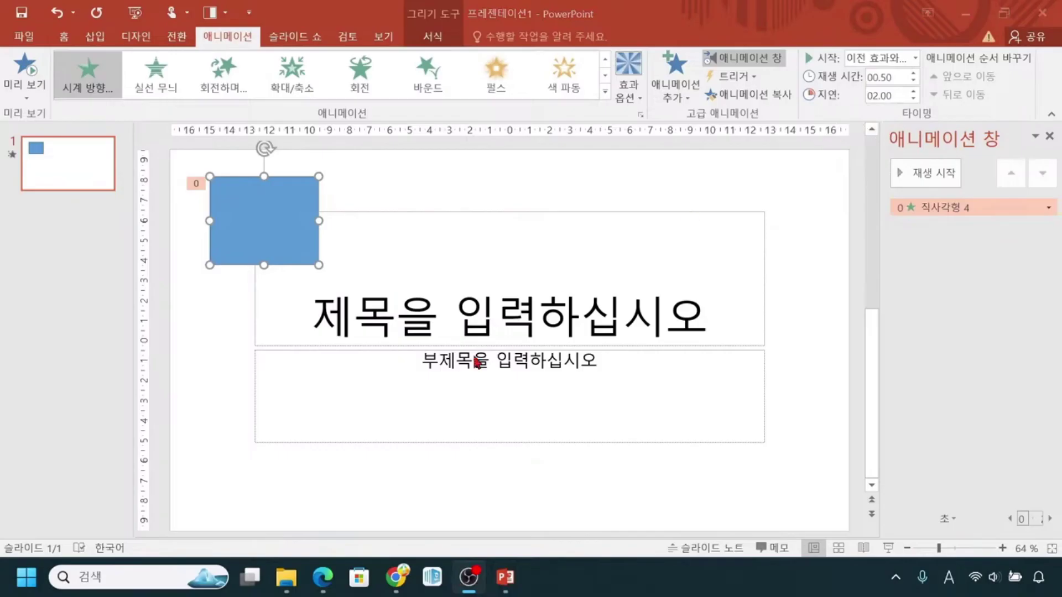
pyautogui.press('ctrl')
pyautogui.press('ctrl')
# Switch to Microsoft Edge and search Naver for 픽사베이
pyautogui.moveTo(323, 577)
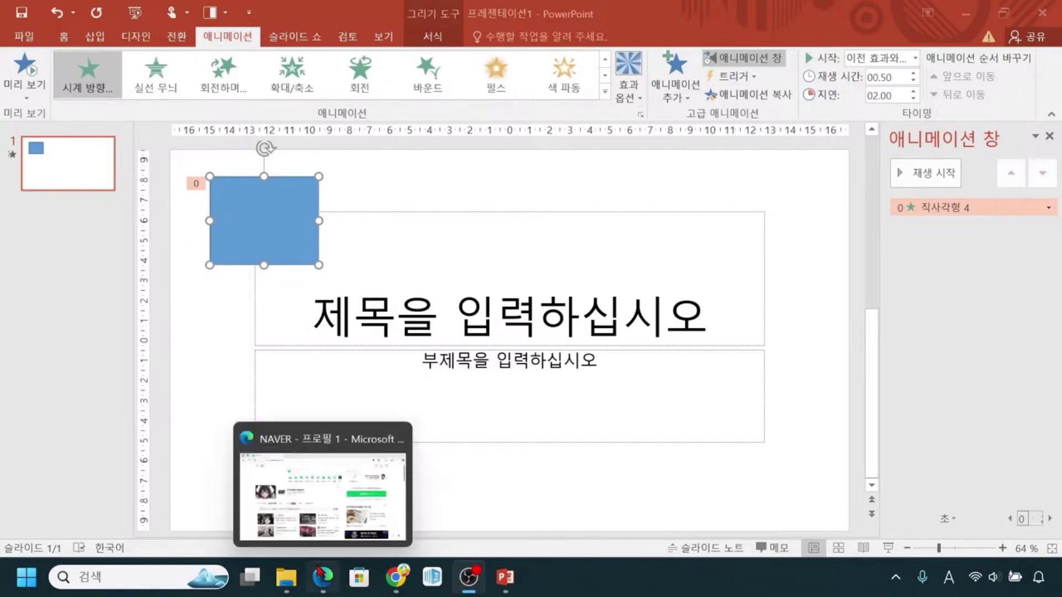
pyautogui.click(309, 543)
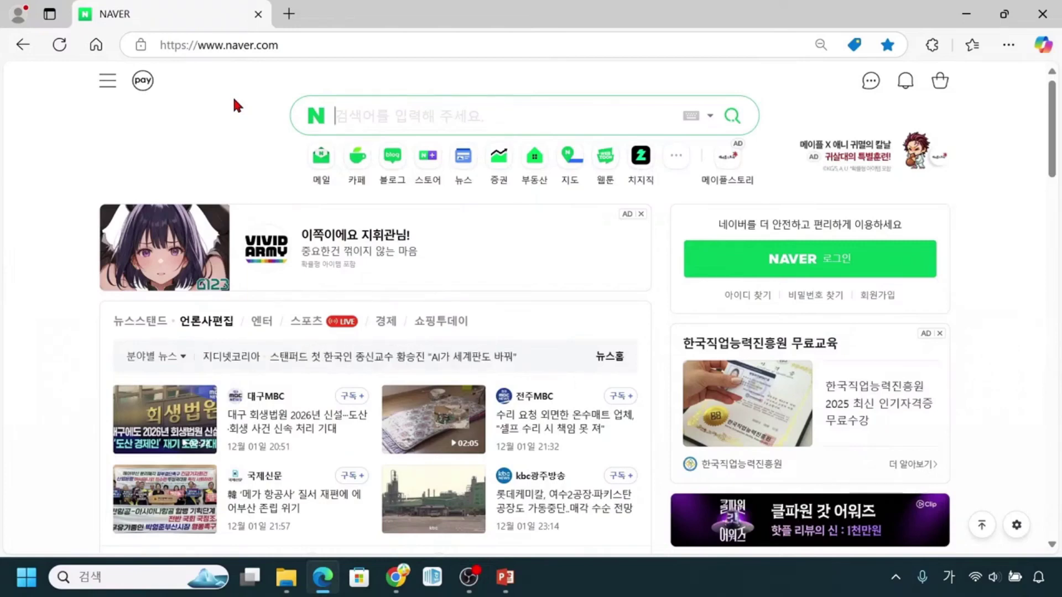
pyautogui.write('ㅍㅣㄱㅅㅏ')
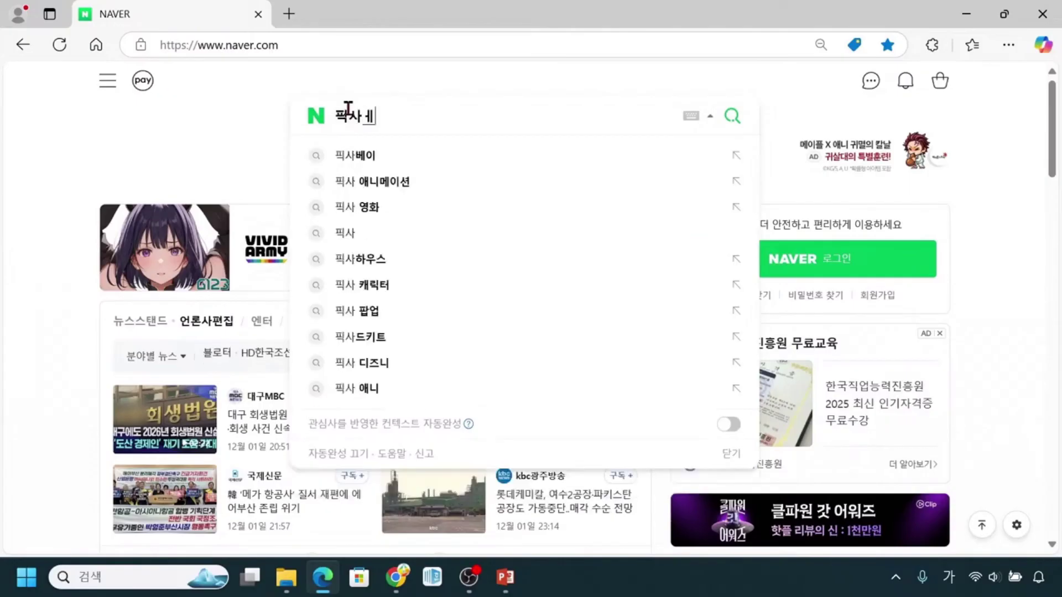
pyautogui.write('ㅂㅣㅇㅔ')
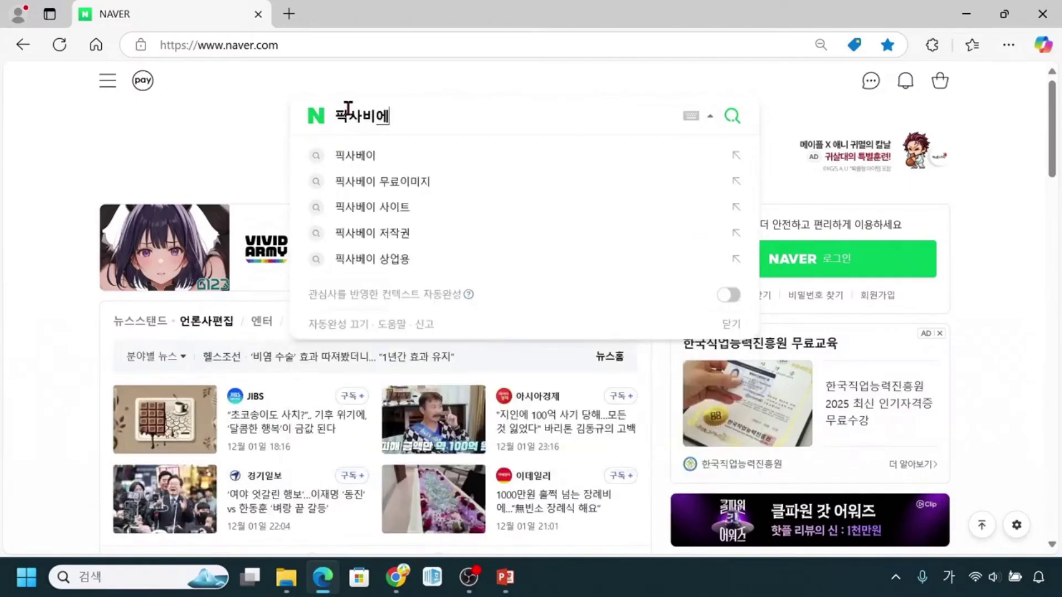
pyautogui.press('BackSpace')
pyautogui.press('BackSpace')
pyautogui.press('BackSpace')
pyautogui.write('ㅂㅔ')
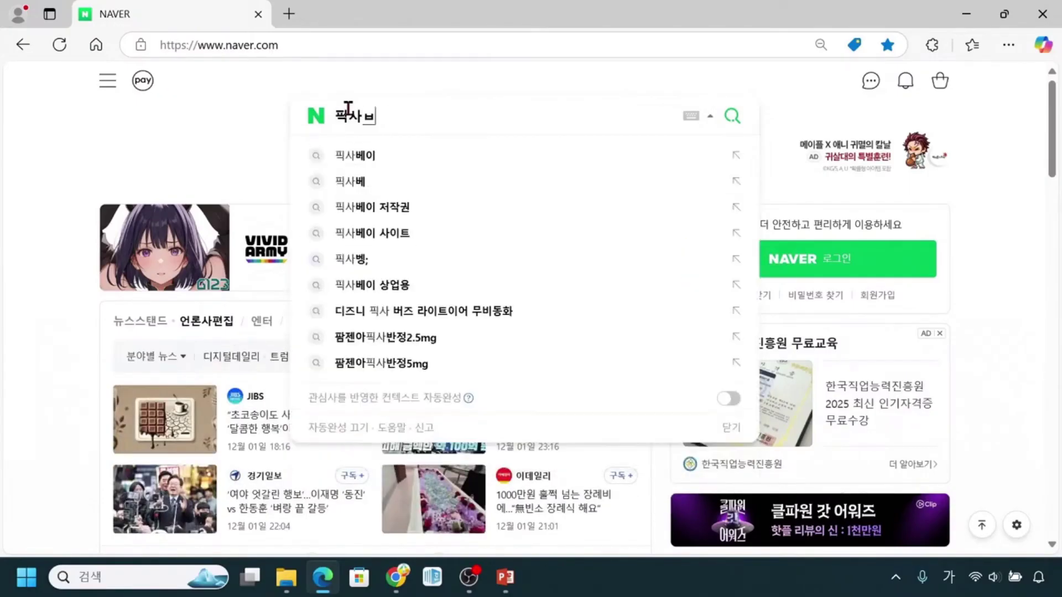
pyautogui.write('ㅇㅣ')
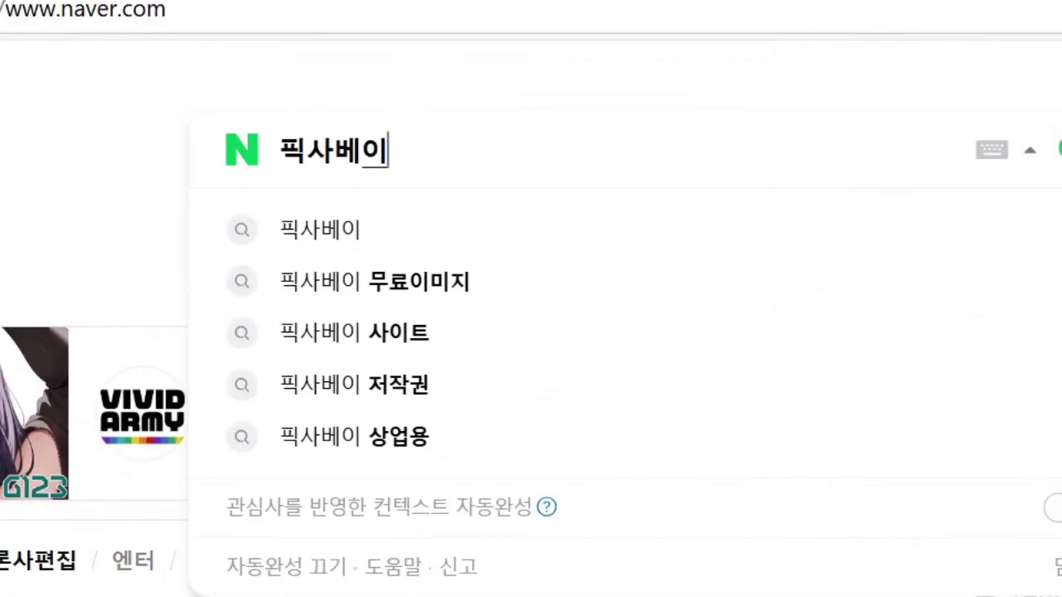
pyautogui.moveTo(270, 128)
pyautogui.mouseDown()
pyautogui.moveTo(386, 183)
pyautogui.moveTo(413, 183)
pyautogui.mouseUp()
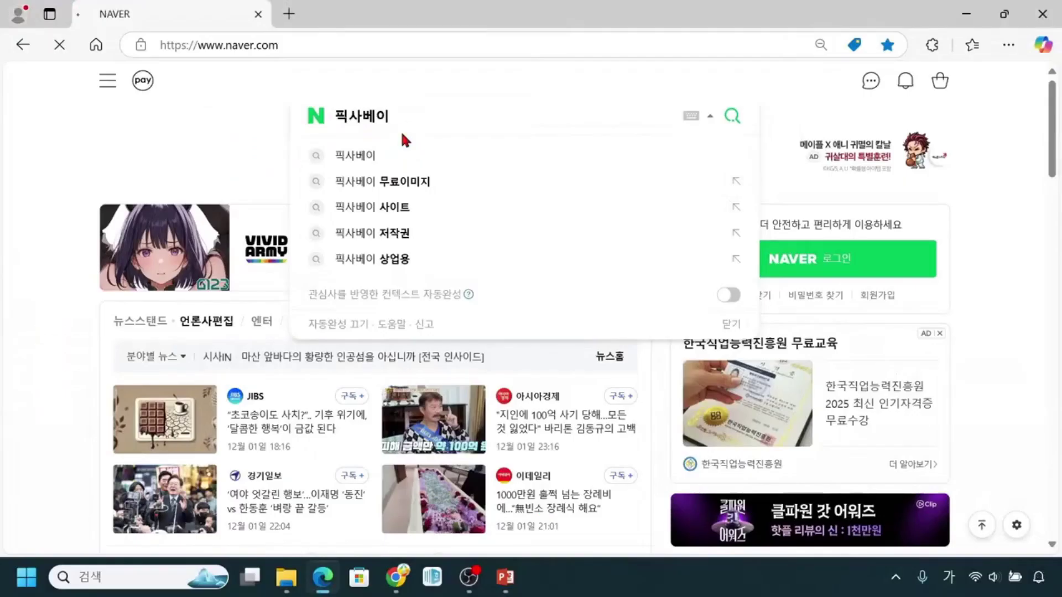
pyautogui.press('Return')
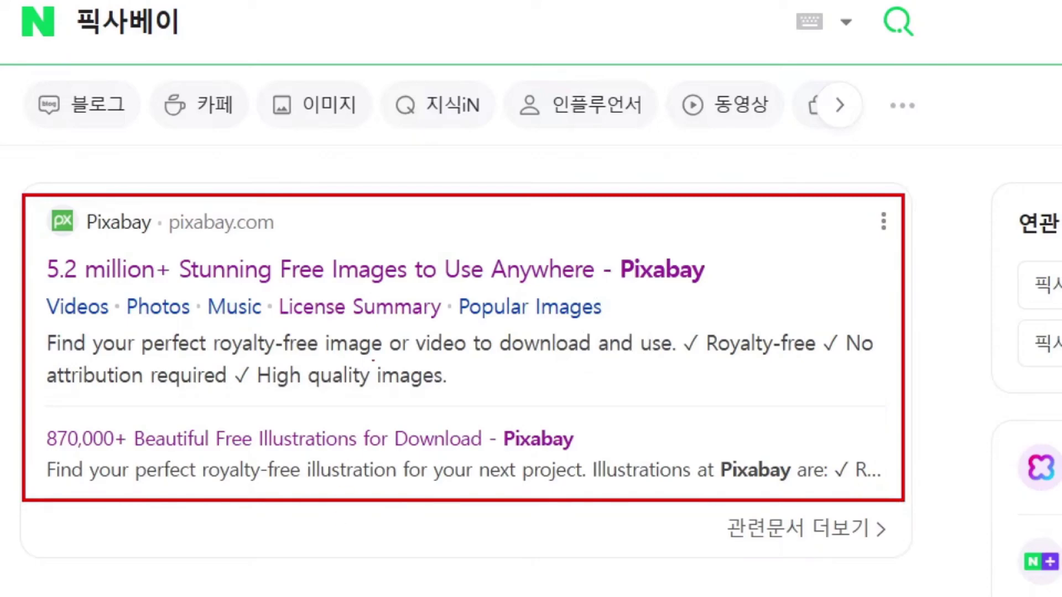
# Open the pixabay.com site from the search results and dismiss the offer to translate the page
pyautogui.moveTo(160, 243); pyautogui.dragTo(277, 235)
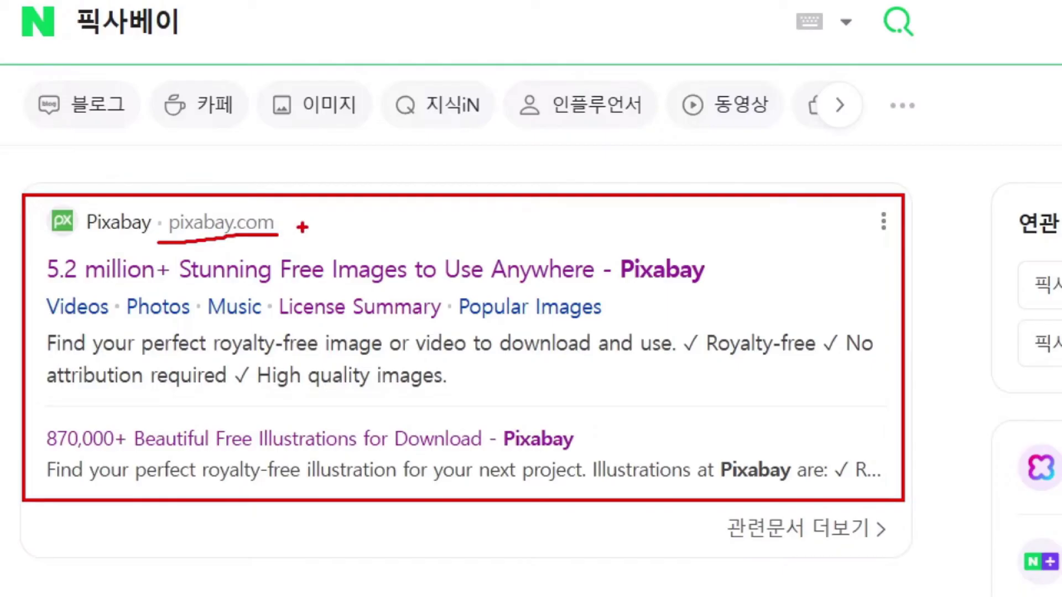
pyautogui.moveTo(304, 221); pyautogui.dragTo(331, 215)
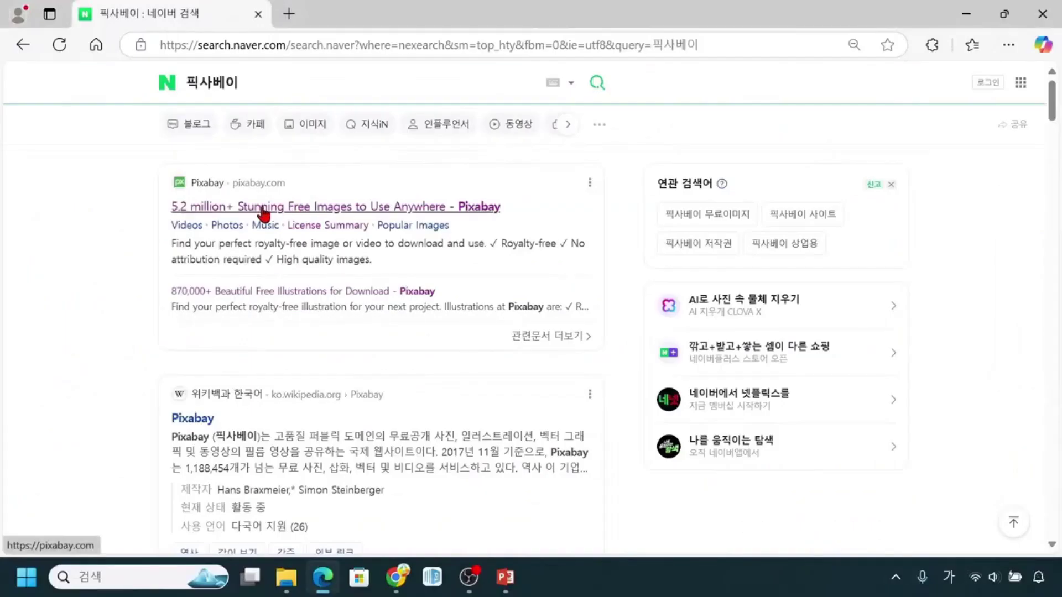
pyautogui.click(227, 269)
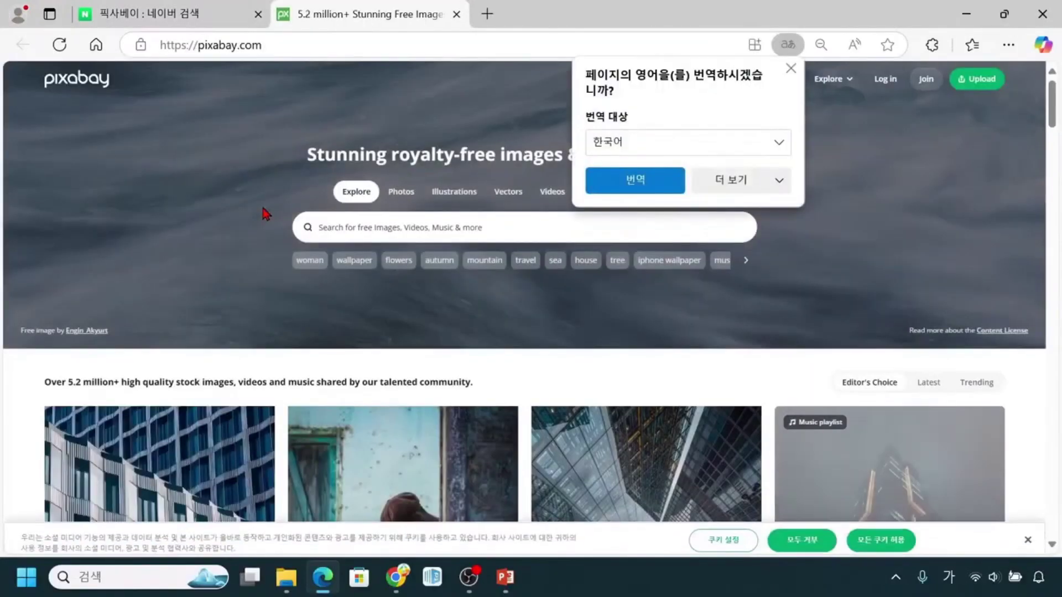
pyautogui.click(791, 69)
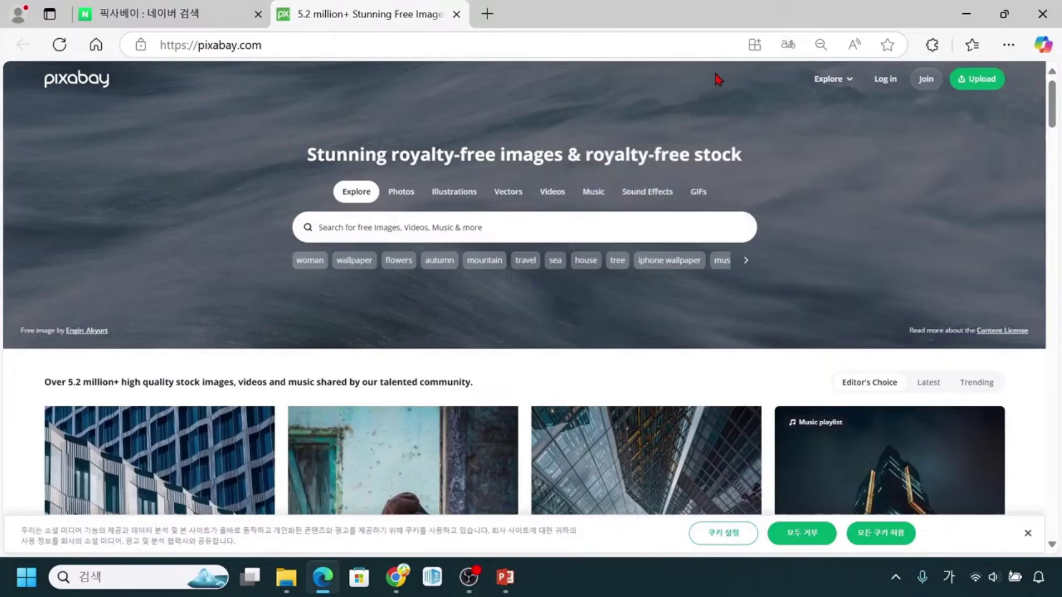
# Increase the browser zoom of the Pixabay home page to 80%
pyautogui.click(1009, 45)
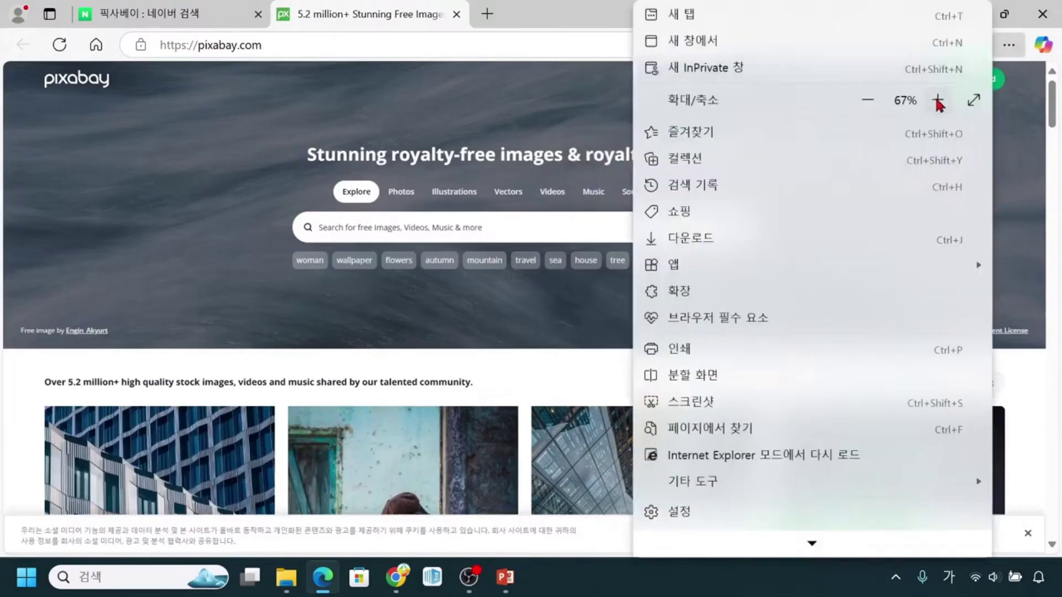
pyautogui.click(938, 100)
pyautogui.click(938, 101)
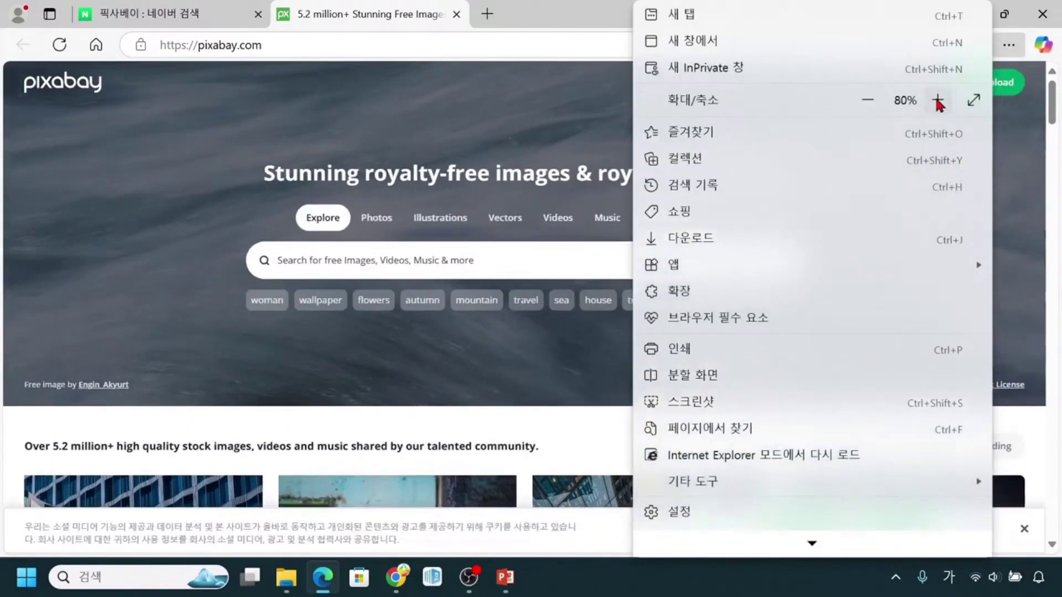
pyautogui.click(1053, 206)
pyautogui.scroll(8, 431, 227)
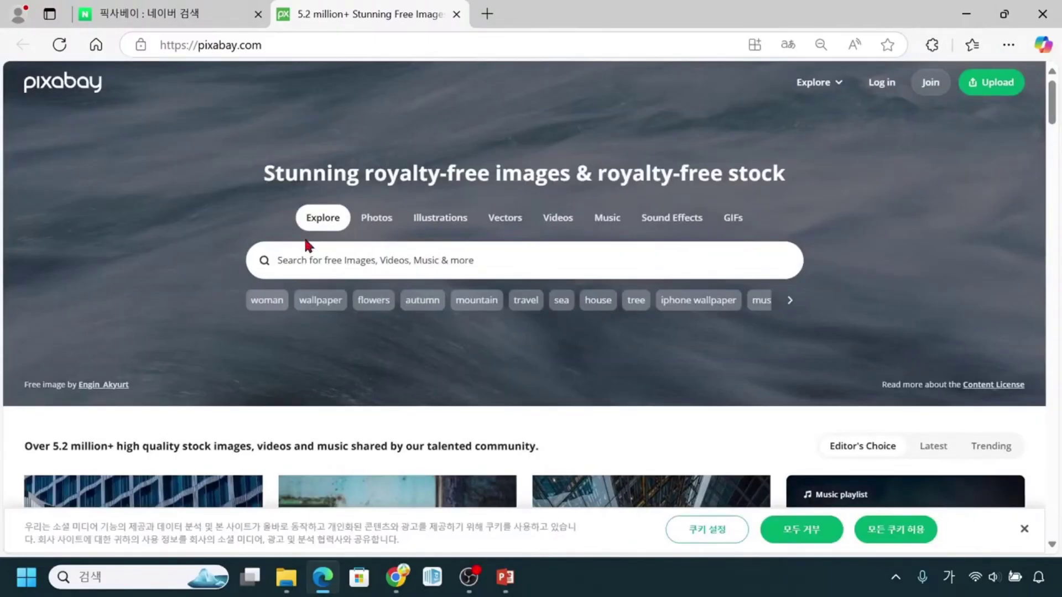
# Search Pixabay for images of 꽃가게, closing the enlarged background image preview if it opens
pyautogui.click(311, 265)
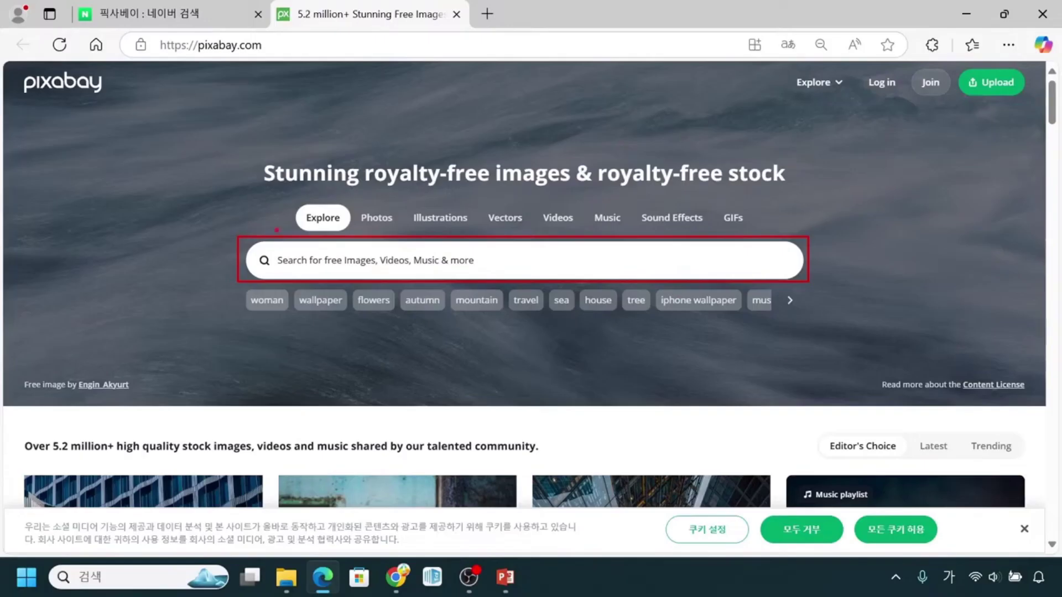
pyautogui.moveTo(282, 247); pyautogui.dragTo(286, 271)
pyautogui.click(283, 263)
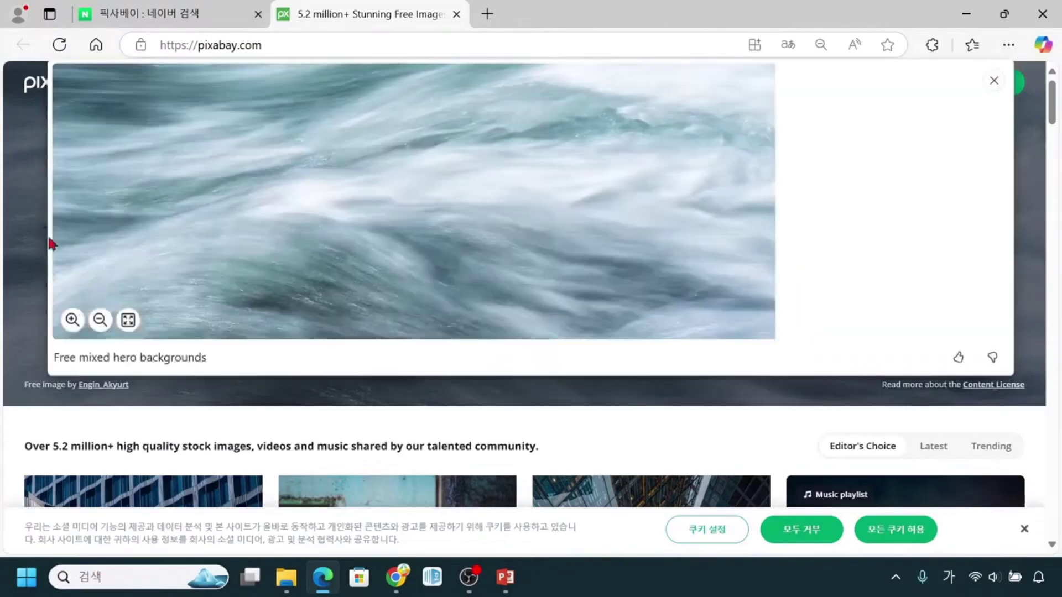
pyautogui.click(5, 230)
pyautogui.click(293, 258)
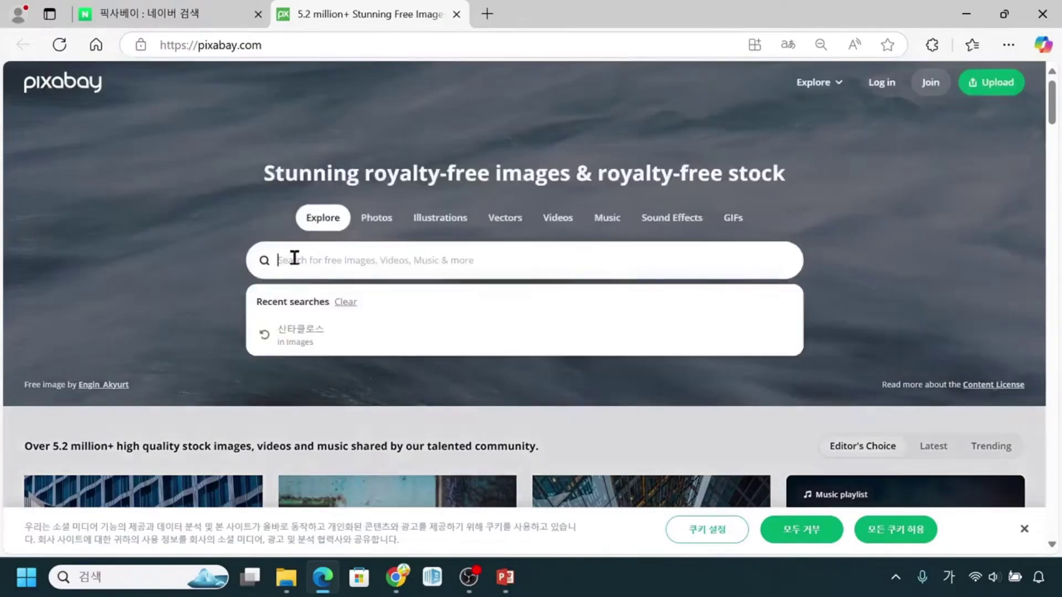
pyautogui.write('피')
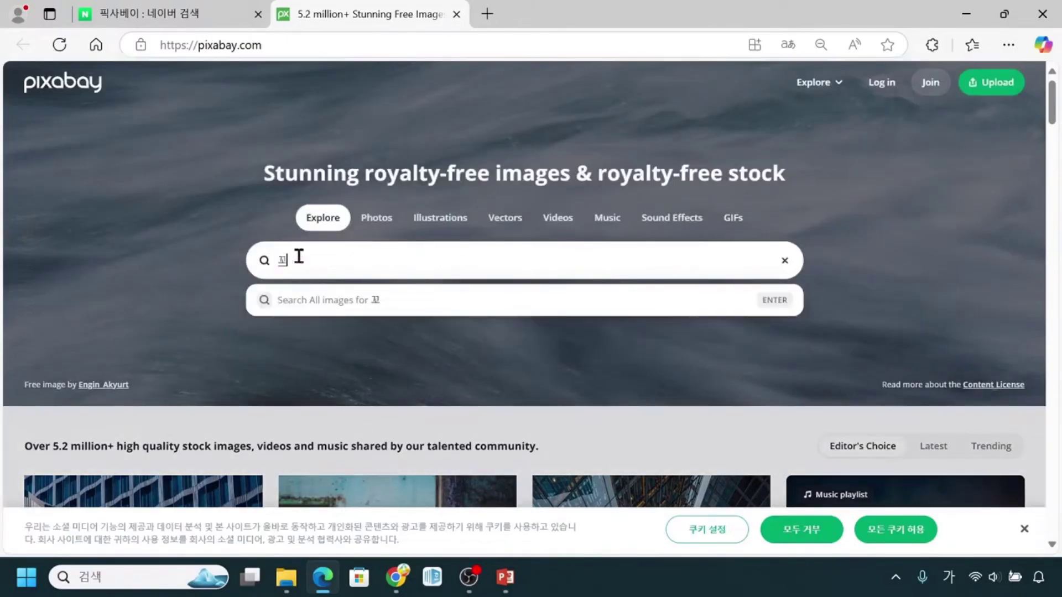
pyautogui.write('꽃가게')
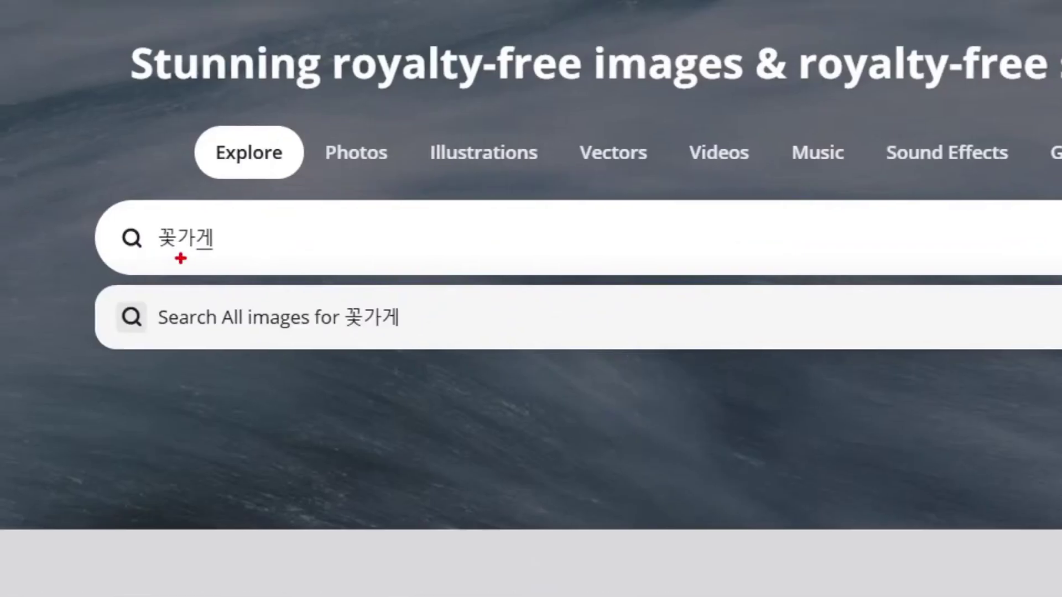
pyautogui.moveTo(138, 212)
pyautogui.mouseDown()
pyautogui.moveTo(161, 244)
pyautogui.moveTo(230, 268)
pyautogui.mouseUp()
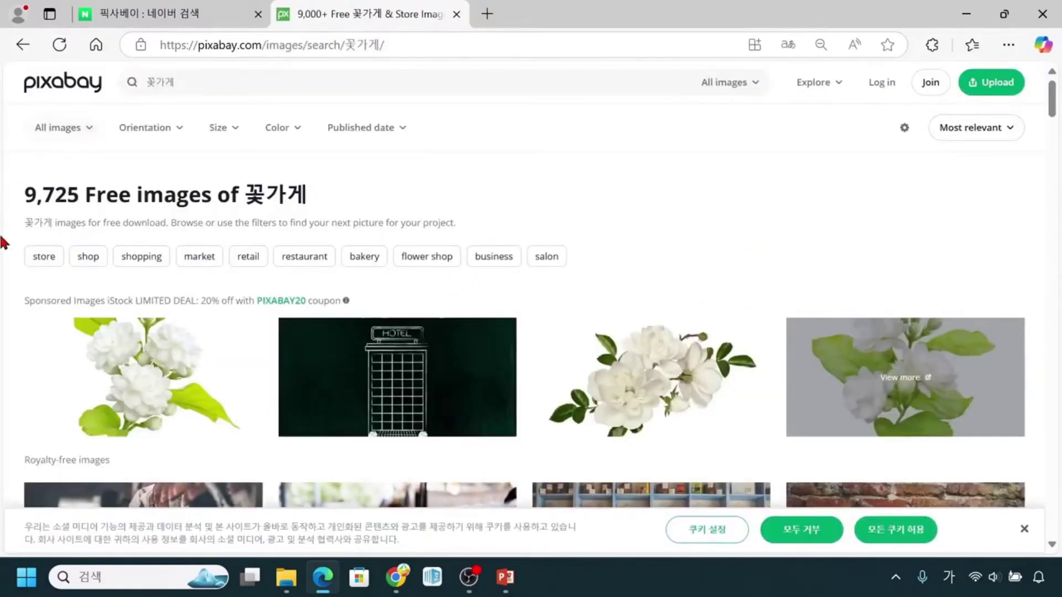
# Browse the 꽃가게 image results on Pixabay and examine the search bar above them
pyautogui.scroll(-5, 289, 384)
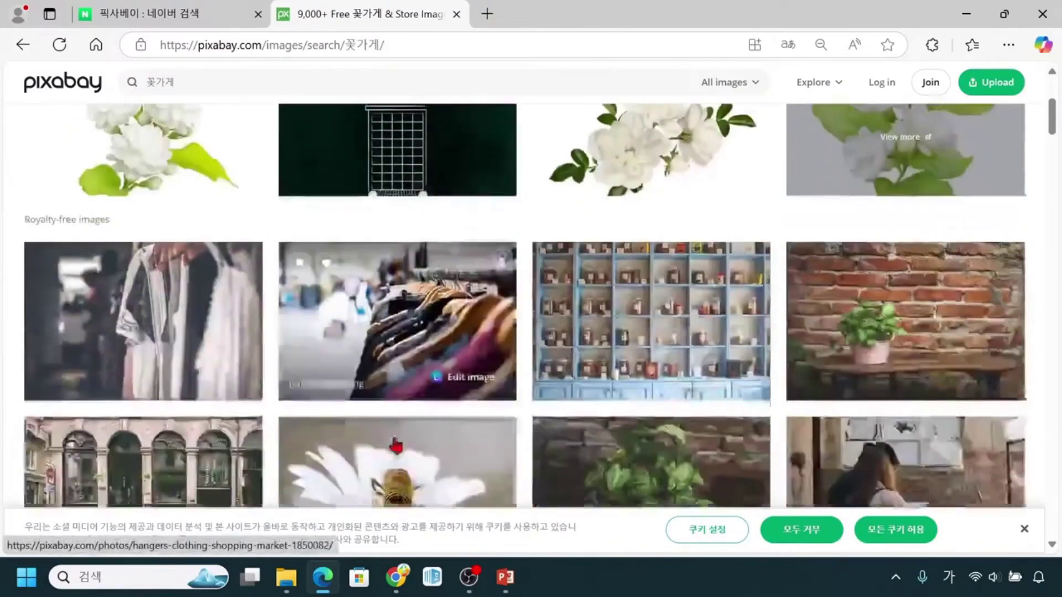
pyautogui.scroll(4, 264, 382)
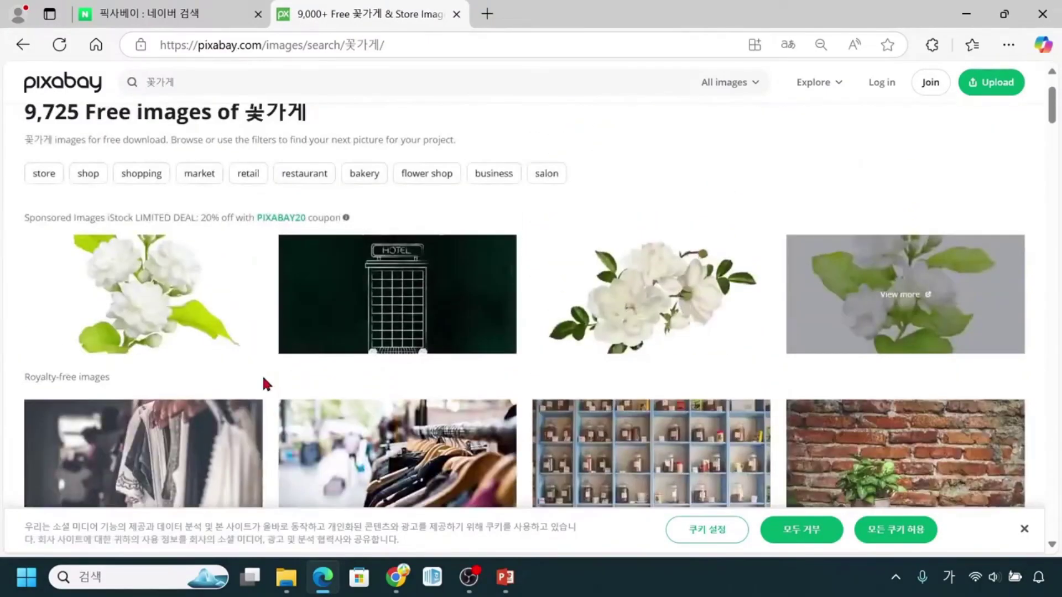
pyautogui.scroll(-2, 263, 382)
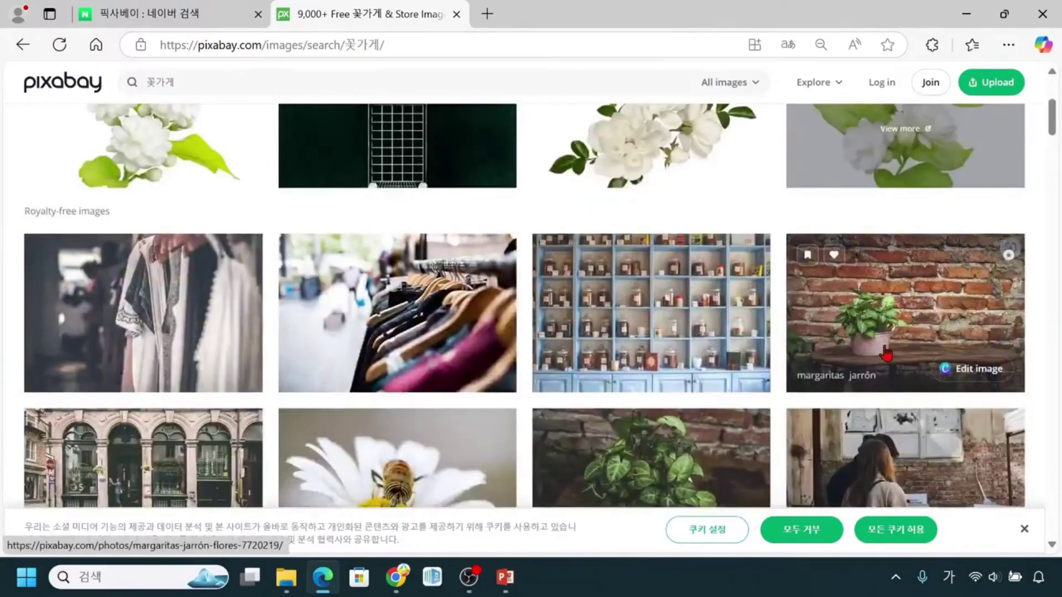
pyautogui.scroll(-4, 896, 365)
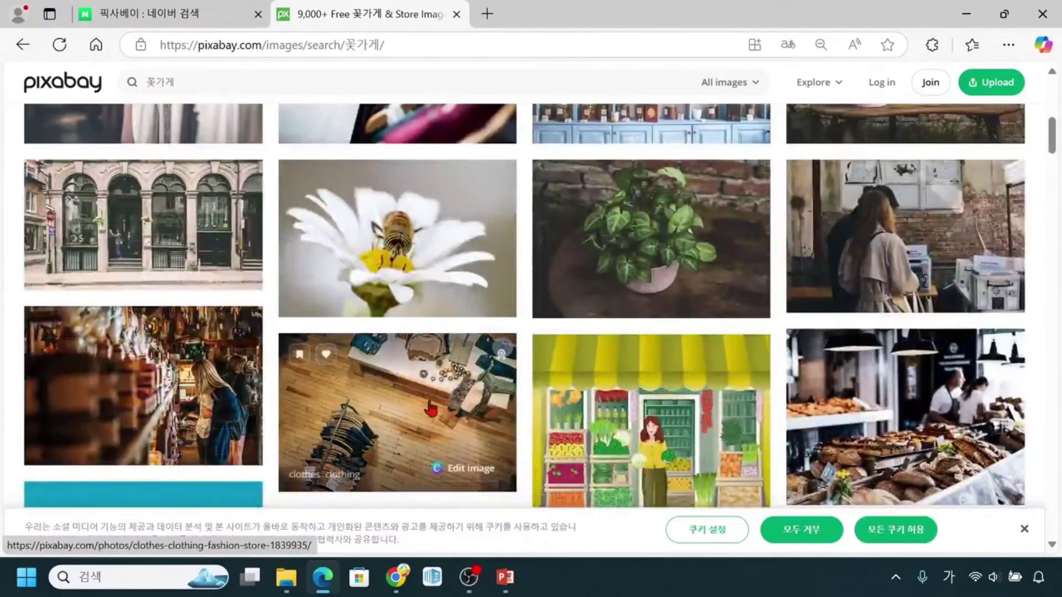
pyautogui.scroll(-3, 436, 397)
pyautogui.scroll(-2, 436, 397)
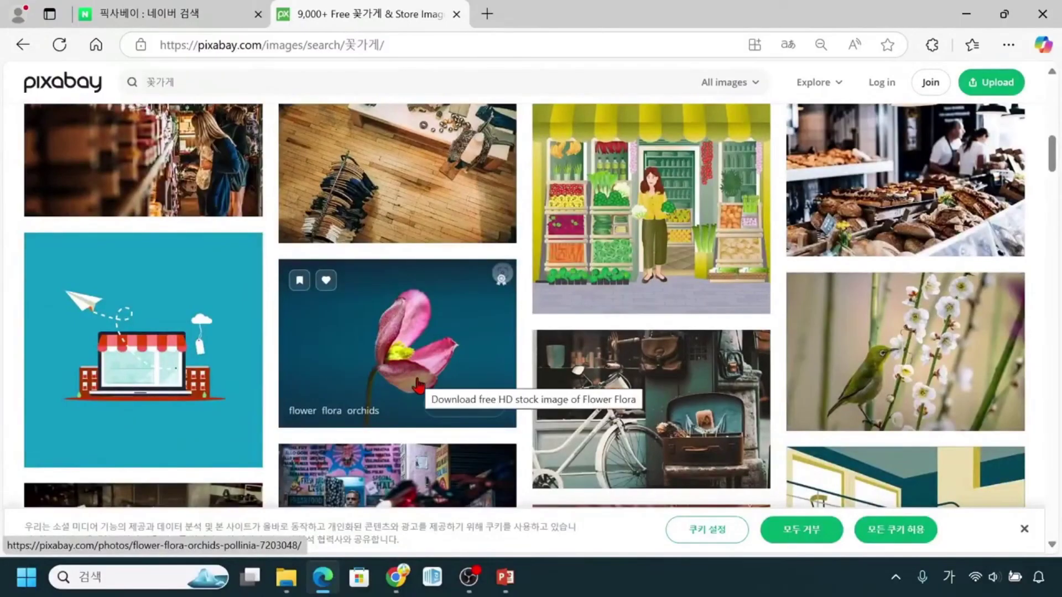
pyautogui.scroll(-3, 369, 378)
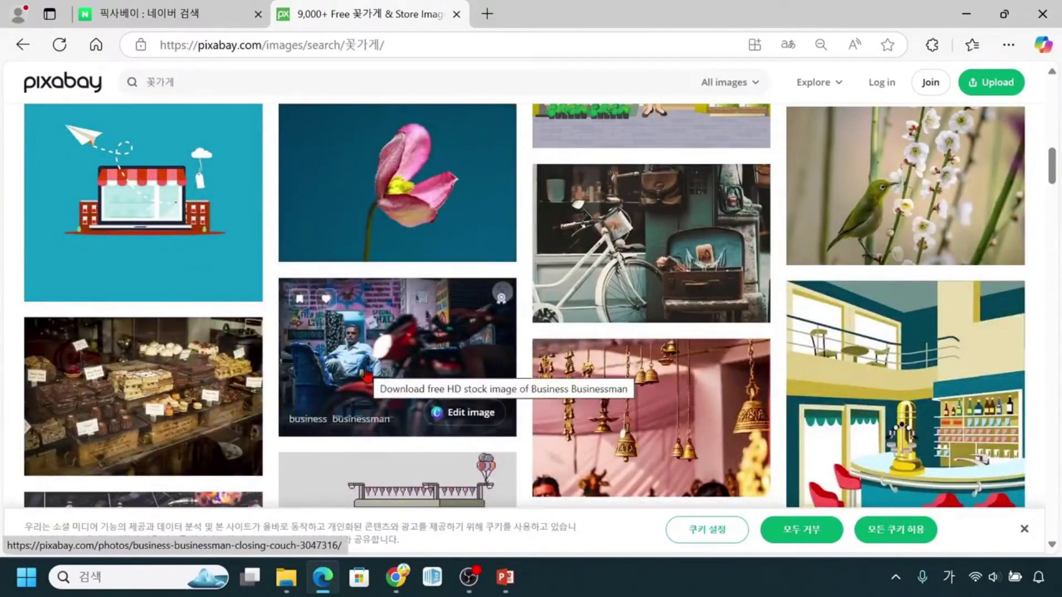
pyautogui.scroll(10, 369, 379)
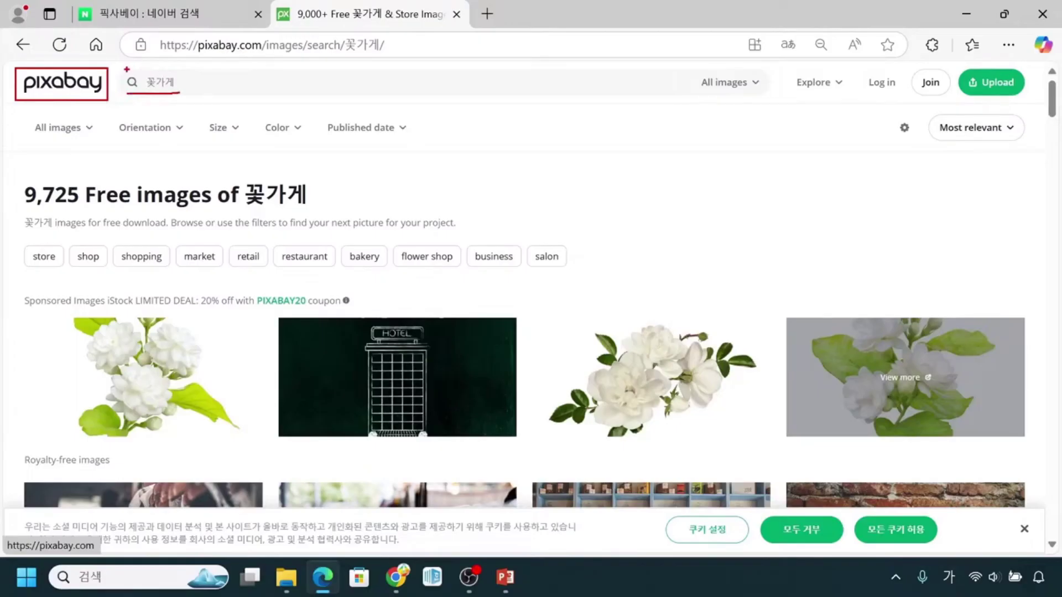
pyautogui.moveTo(125, 71); pyautogui.dragTo(181, 95)
pyautogui.press('Escape')
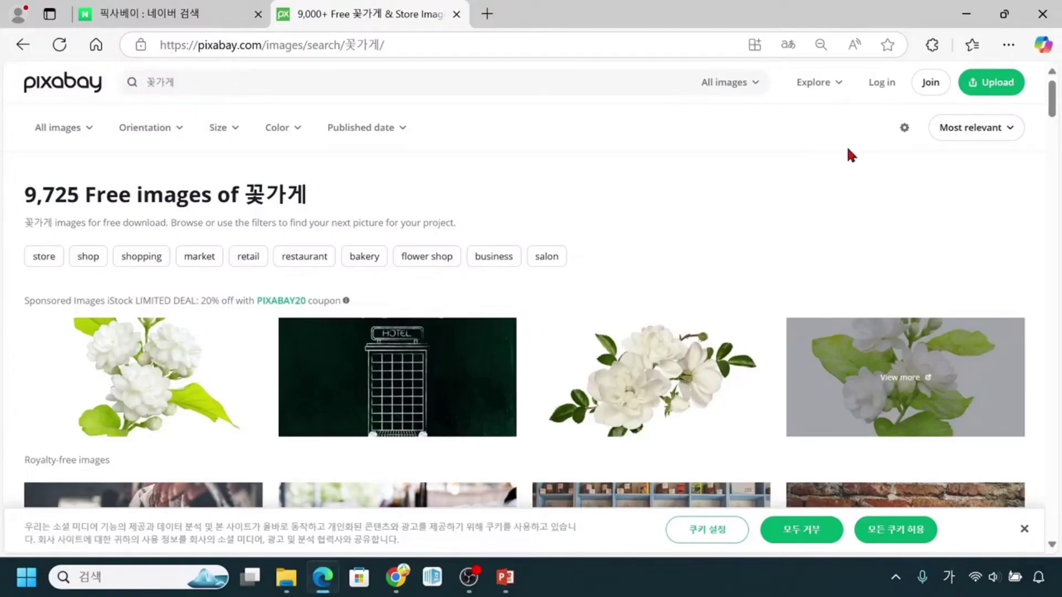
# Increase the browser zoom of the Pixabay results page to one level below 125%
pyautogui.click(1009, 45)
pyautogui.click(939, 100)
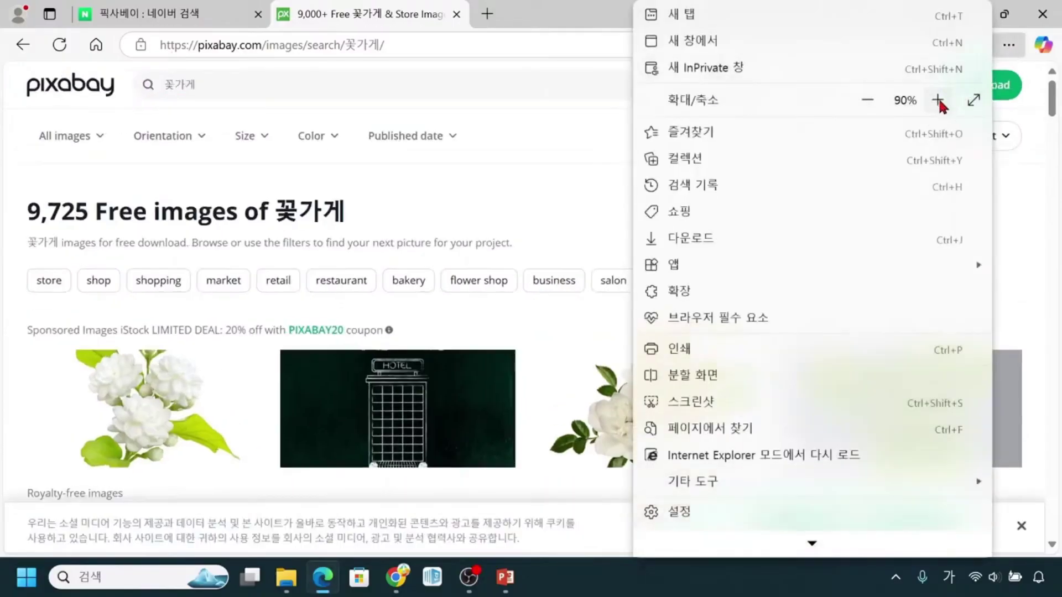
pyautogui.click(939, 100)
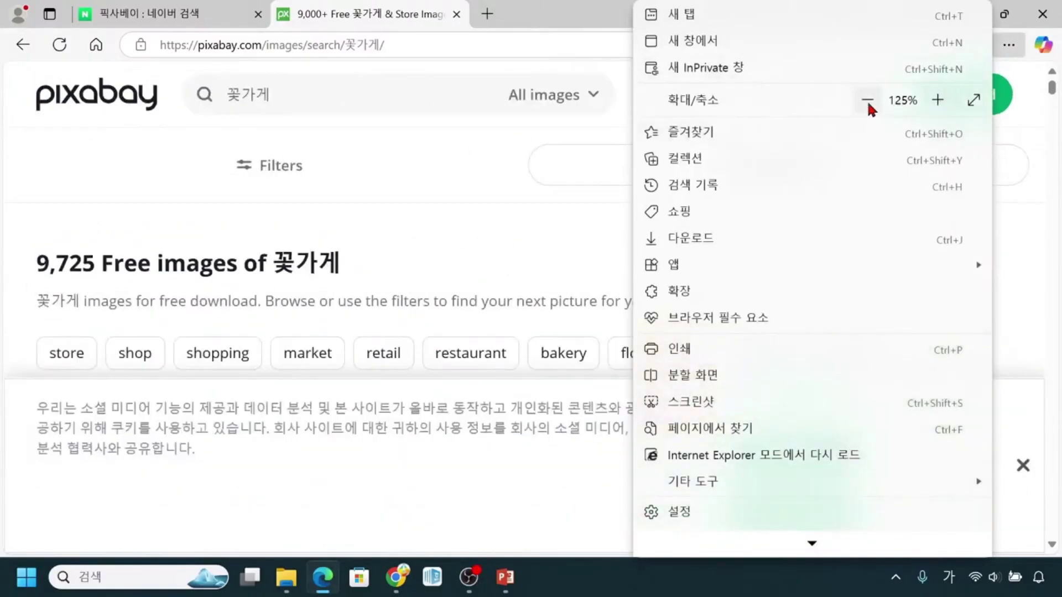
pyautogui.click(868, 100)
pyautogui.click(533, 191)
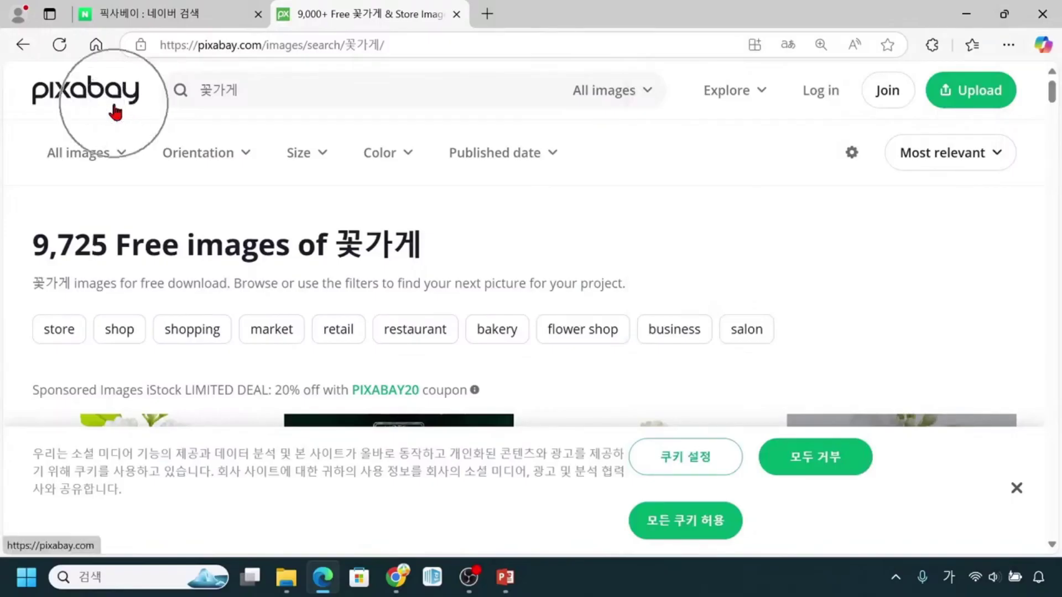
pyautogui.click(237, 109)
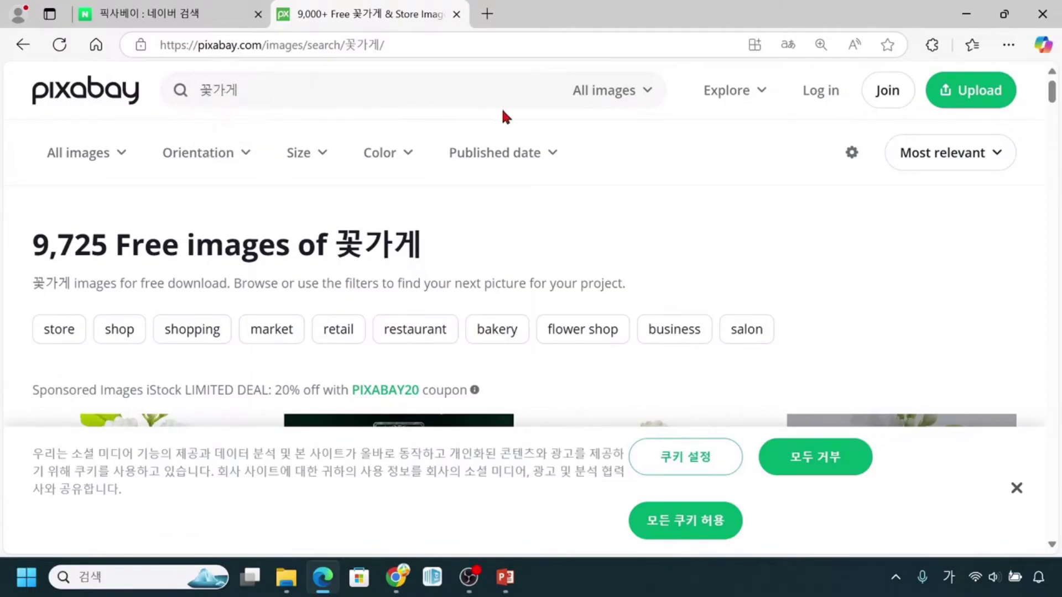
pyautogui.click(644, 102)
pyautogui.click(645, 102)
pyautogui.click(243, 101)
pyautogui.click(243, 101)
pyautogui.click(243, 102)
pyautogui.click(611, 111)
pyautogui.click(652, 96)
pyautogui.click(655, 104)
pyautogui.click(654, 104)
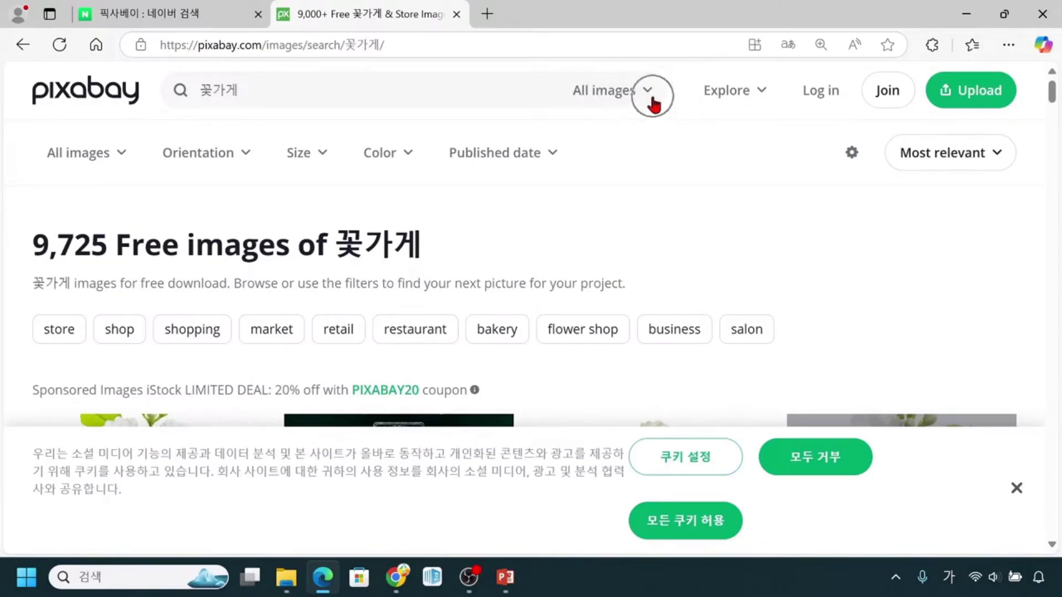
# Limit the 꽃가게 search results to Photos and dismiss the cookie notice
pyautogui.click(654, 104)
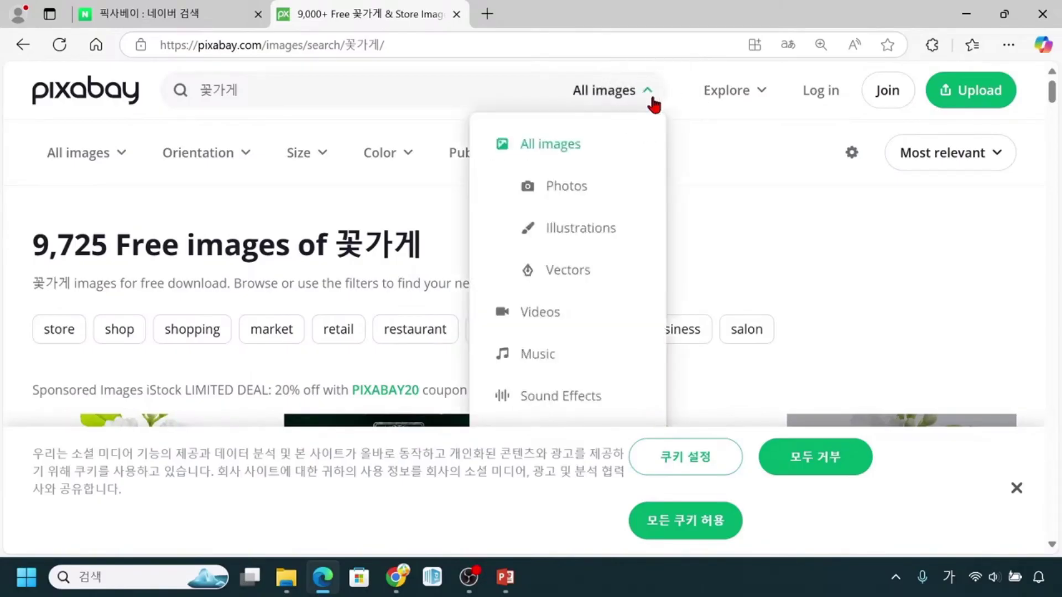
pyautogui.click(592, 195)
pyautogui.click(592, 195)
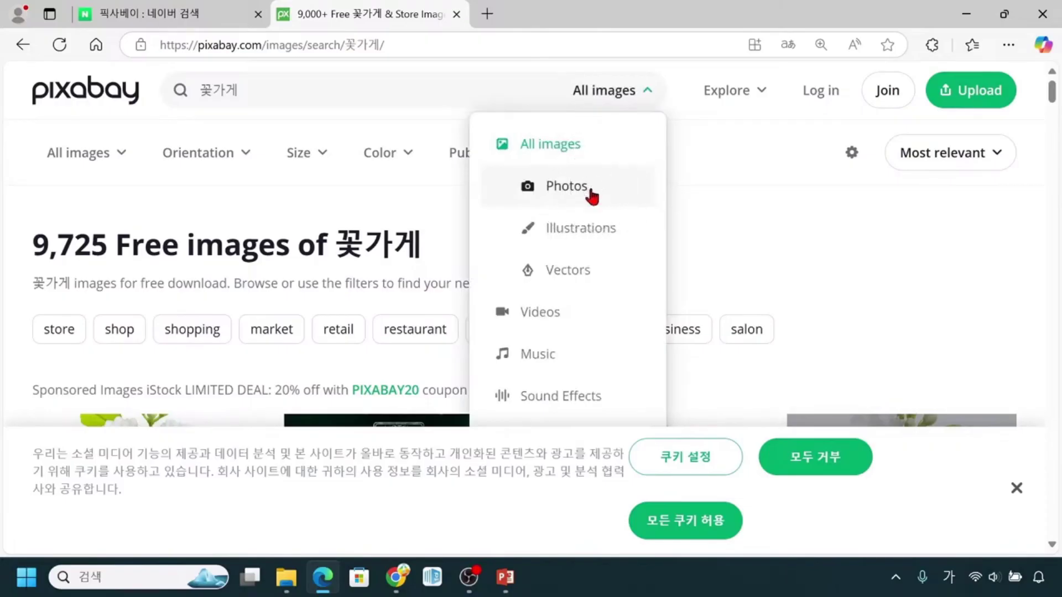
pyautogui.click(593, 196)
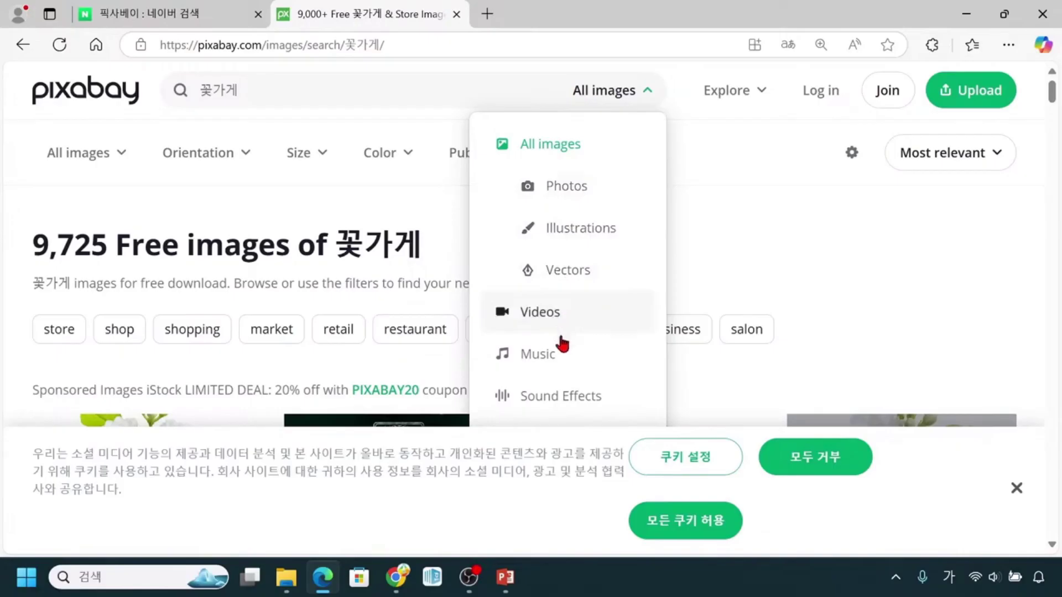
pyautogui.click(598, 277)
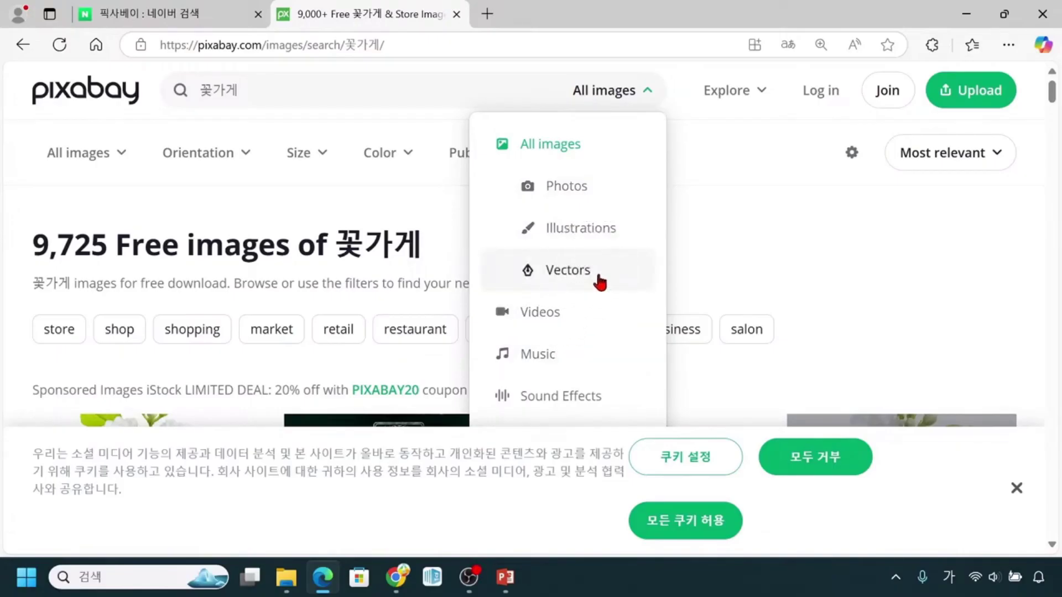
pyautogui.click(627, 232)
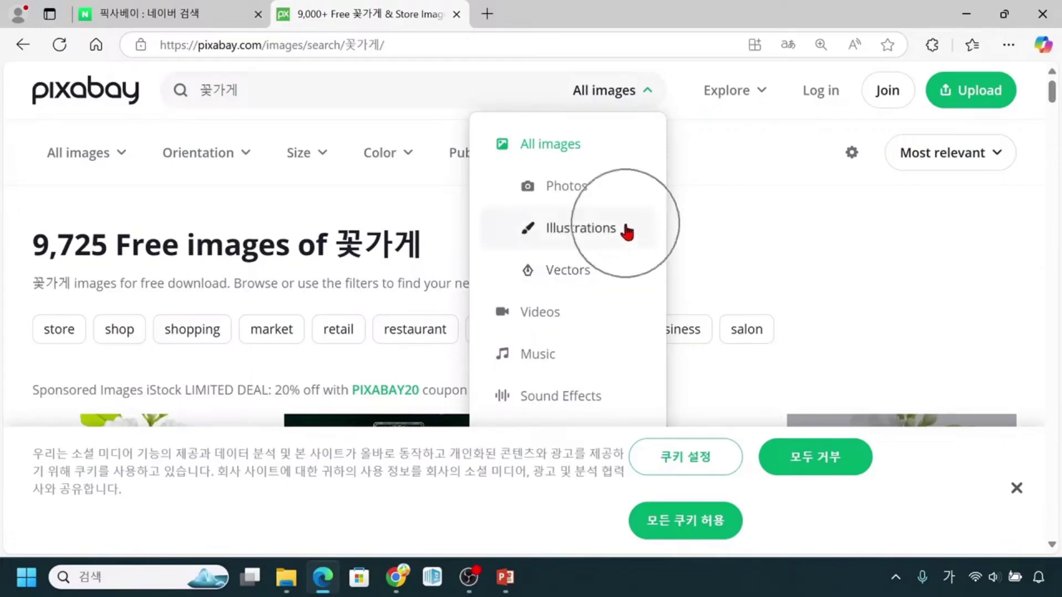
pyautogui.moveTo(633, 225); pyautogui.dragTo(614, 257)
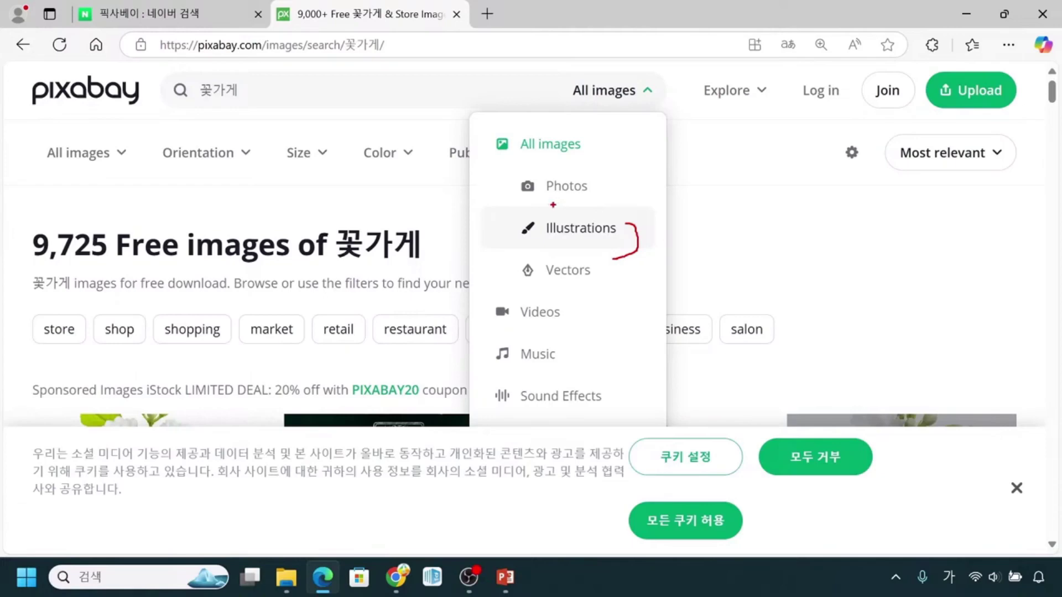
pyautogui.moveTo(518, 170)
pyautogui.mouseDown()
pyautogui.moveTo(544, 196)
pyautogui.moveTo(616, 203)
pyautogui.mouseUp()
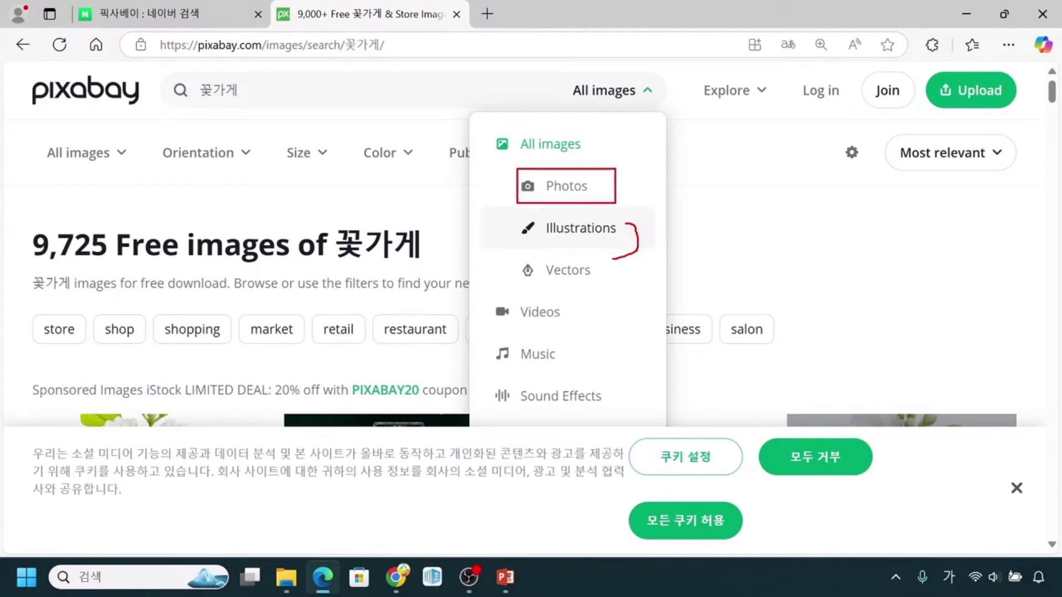
pyautogui.moveTo(612, 184); pyautogui.dragTo(633, 178)
pyautogui.press('Escape')
pyautogui.click(598, 188)
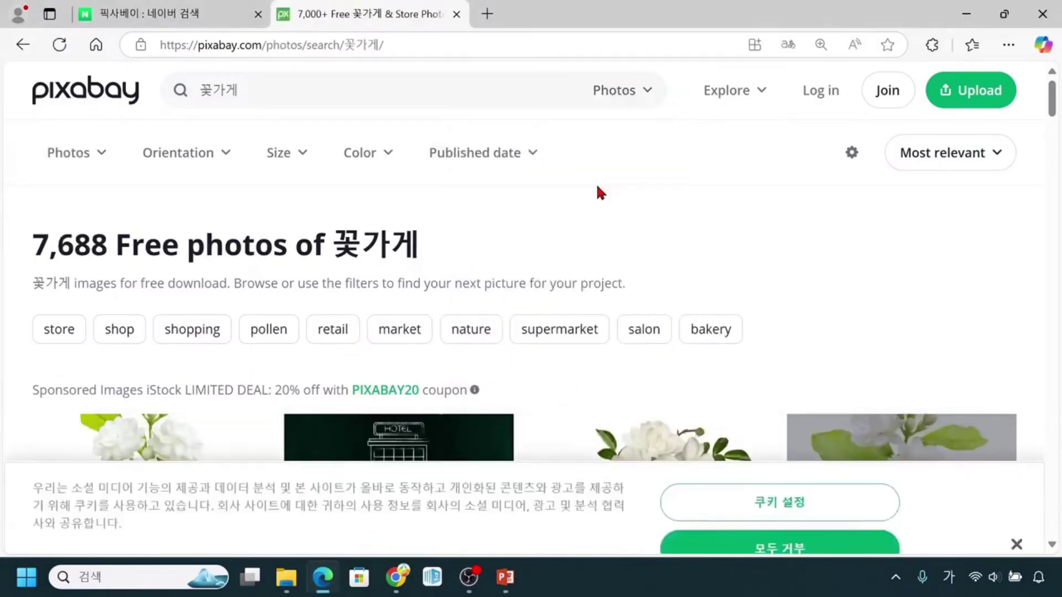
pyautogui.click(1016, 470)
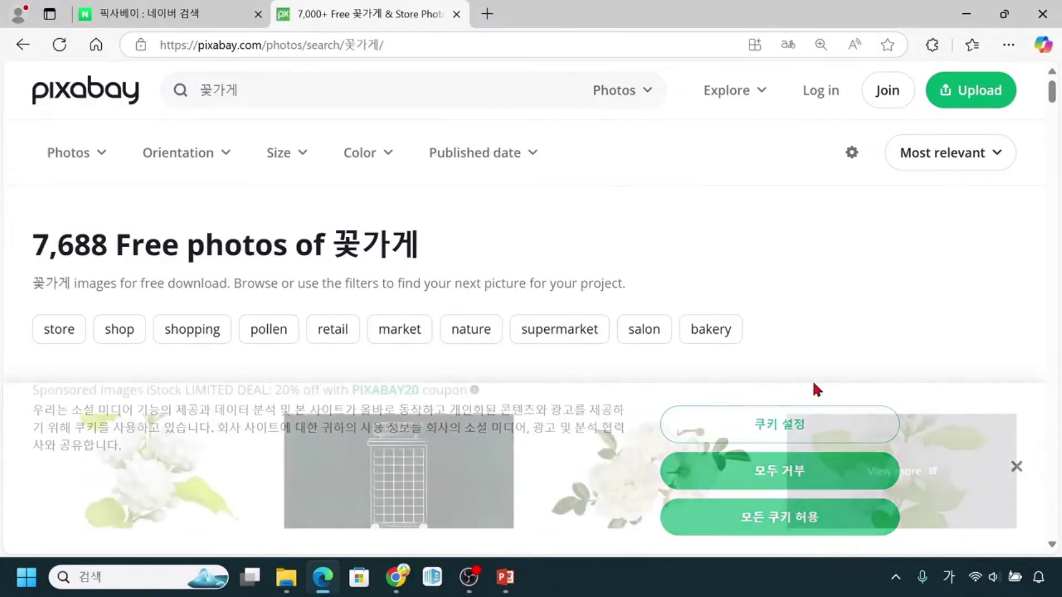
# Browse the 꽃가게 photo results on Pixabay and return to the start of the results page
pyautogui.scroll(-5, 673, 370)
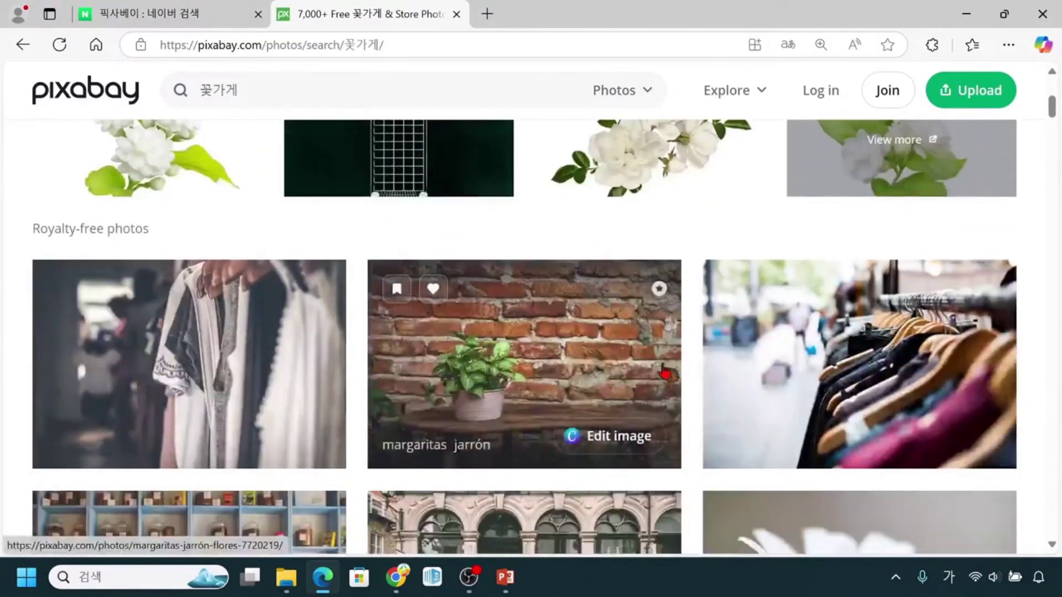
pyautogui.scroll(-7, 612, 353)
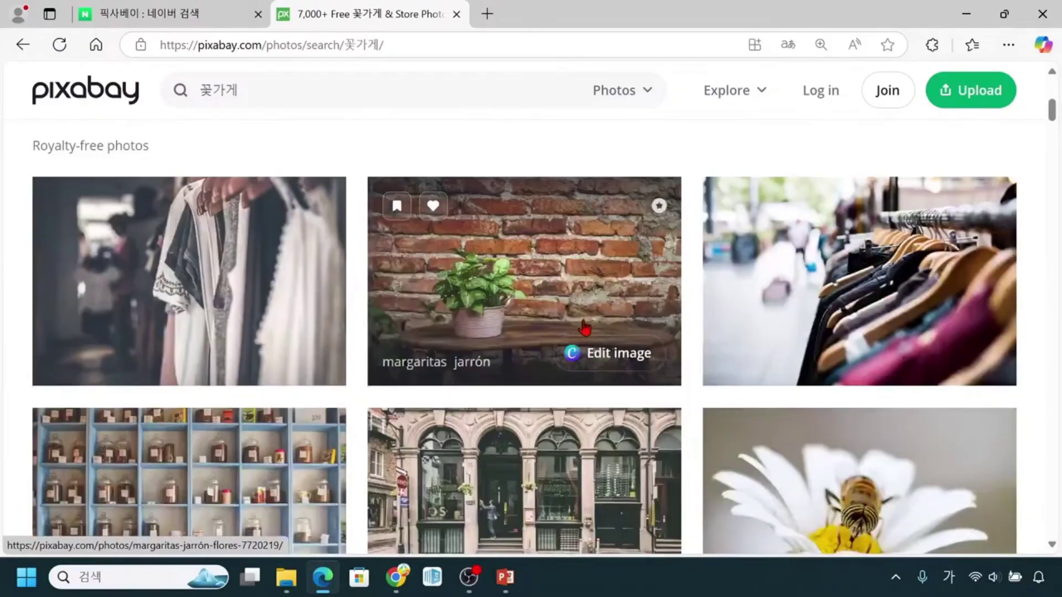
pyautogui.scroll(-8, 586, 324)
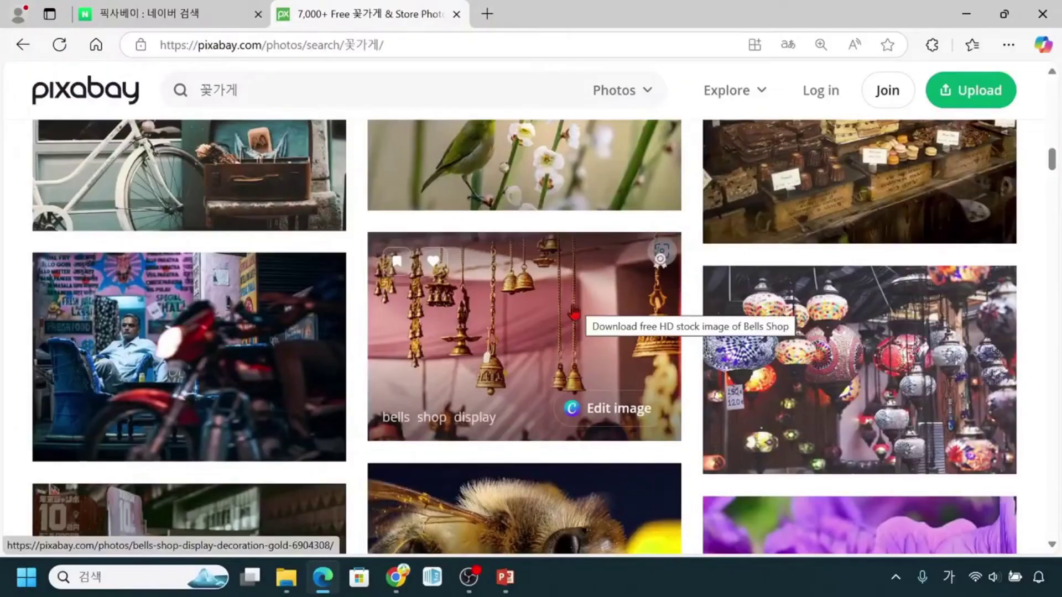
pyautogui.scroll(3, 445, 332)
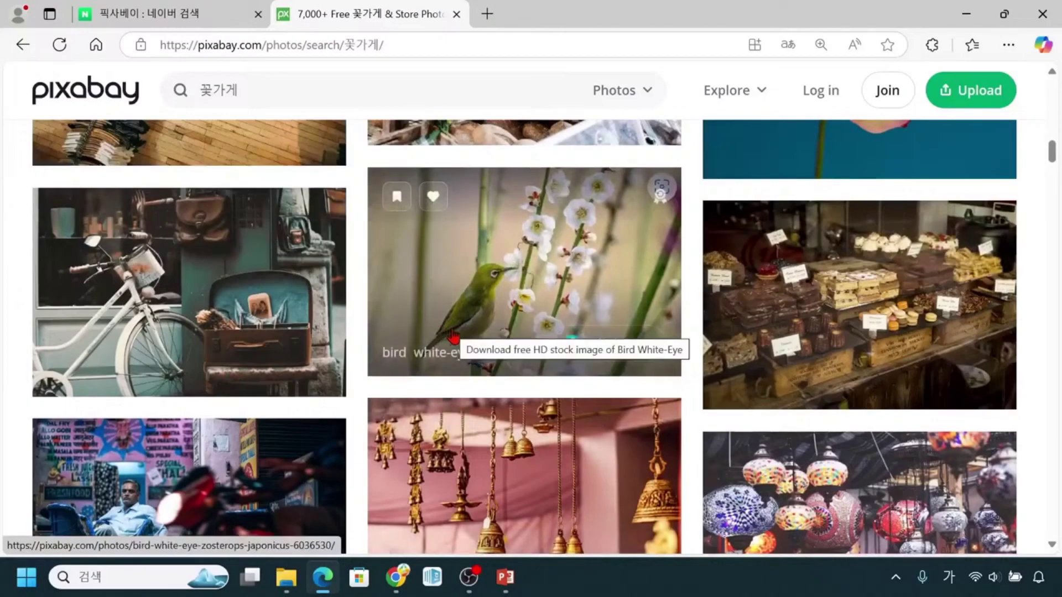
pyautogui.scroll(5, 451, 333)
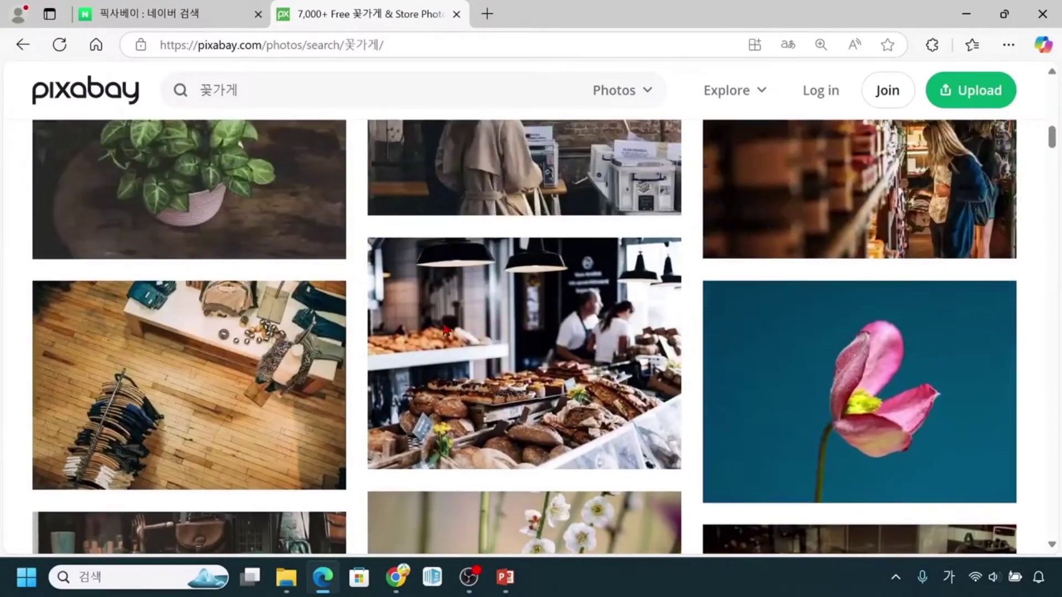
pyautogui.scroll(3, 445, 331)
pyautogui.scroll(3, 410, 297)
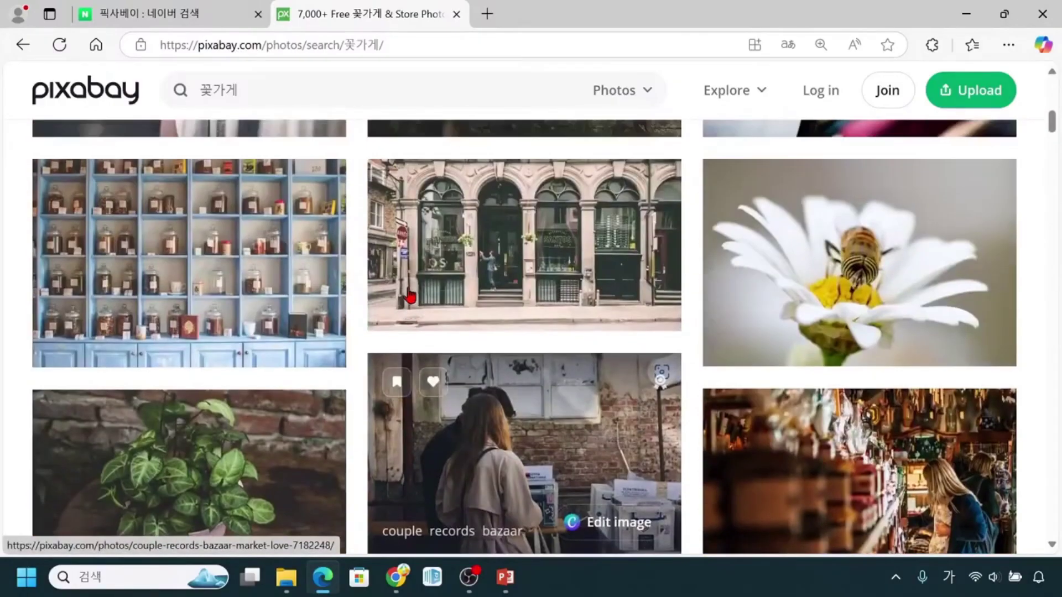
pyautogui.scroll(10, 410, 296)
pyautogui.scroll(-3, 408, 290)
pyautogui.scroll(4, 407, 285)
pyautogui.scroll(-2, 403, 283)
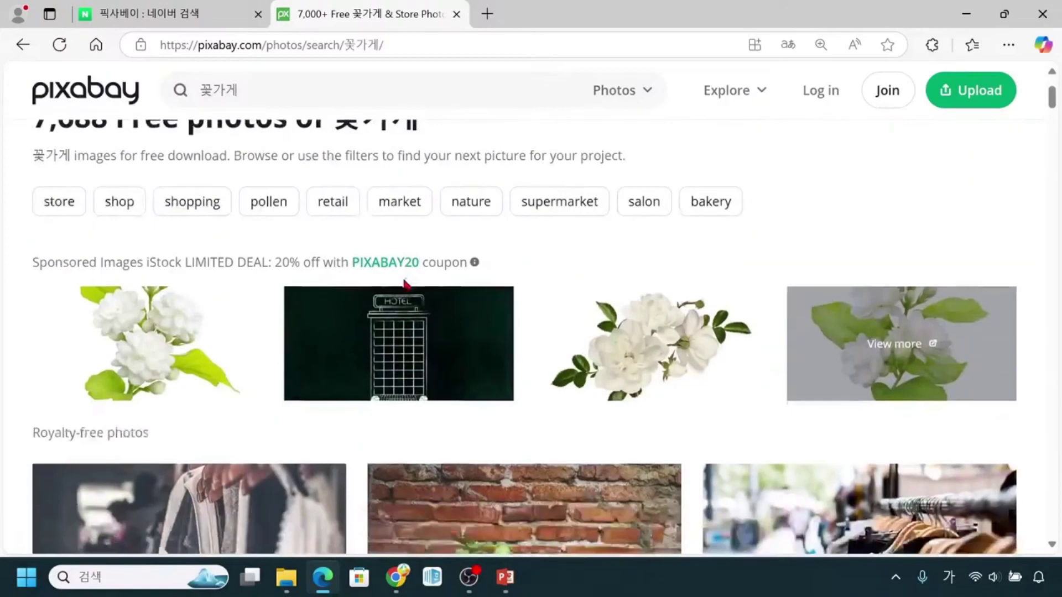
pyautogui.scroll(3, 81, 208)
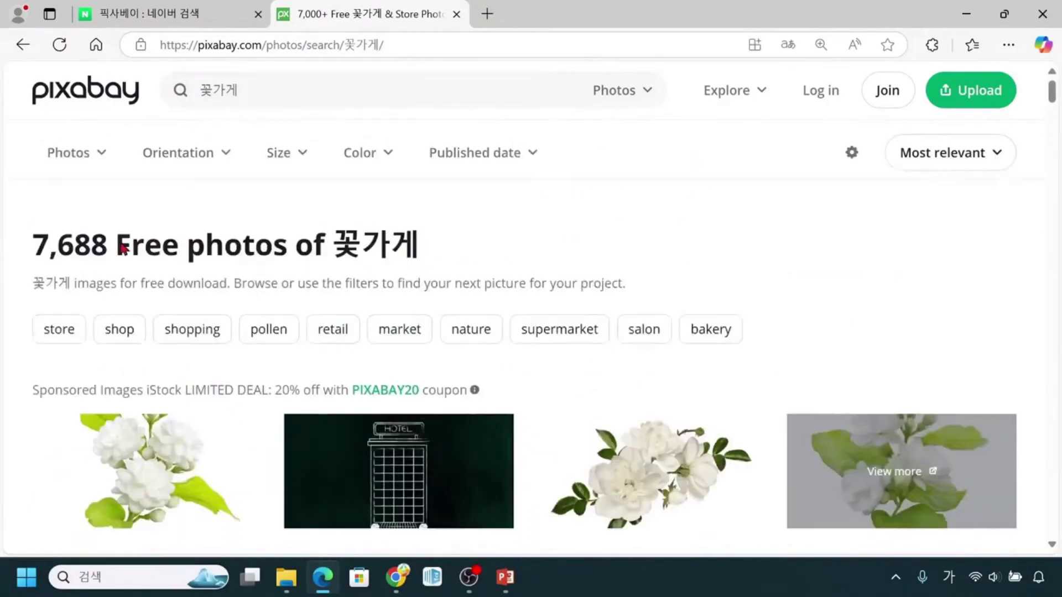
pyautogui.click(231, 110)
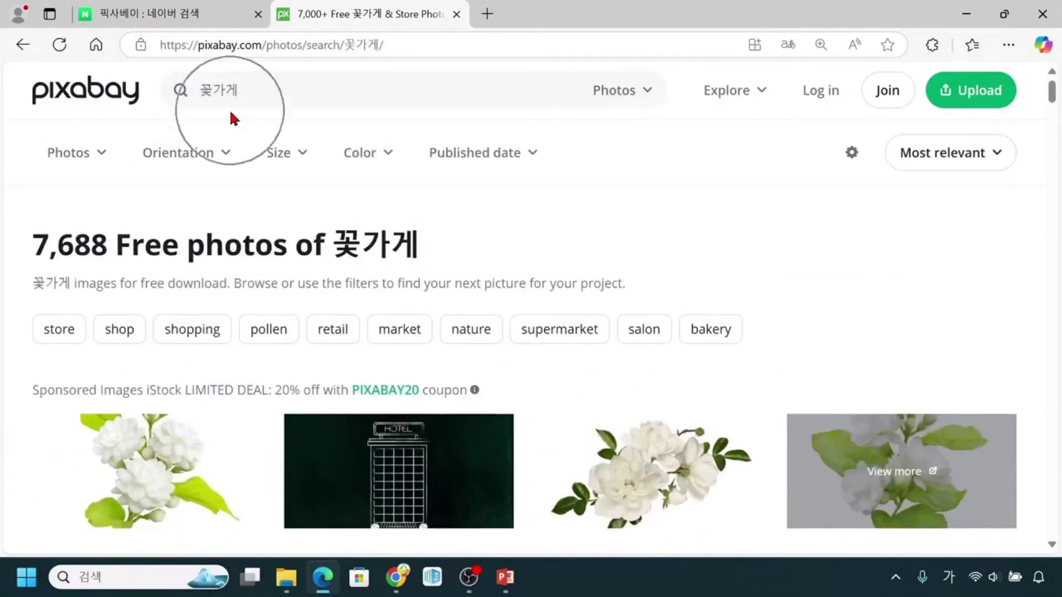
# Examine the sponsored images row and the Royalty-free photos section below it
pyautogui.scroll(-2, 274, 313)
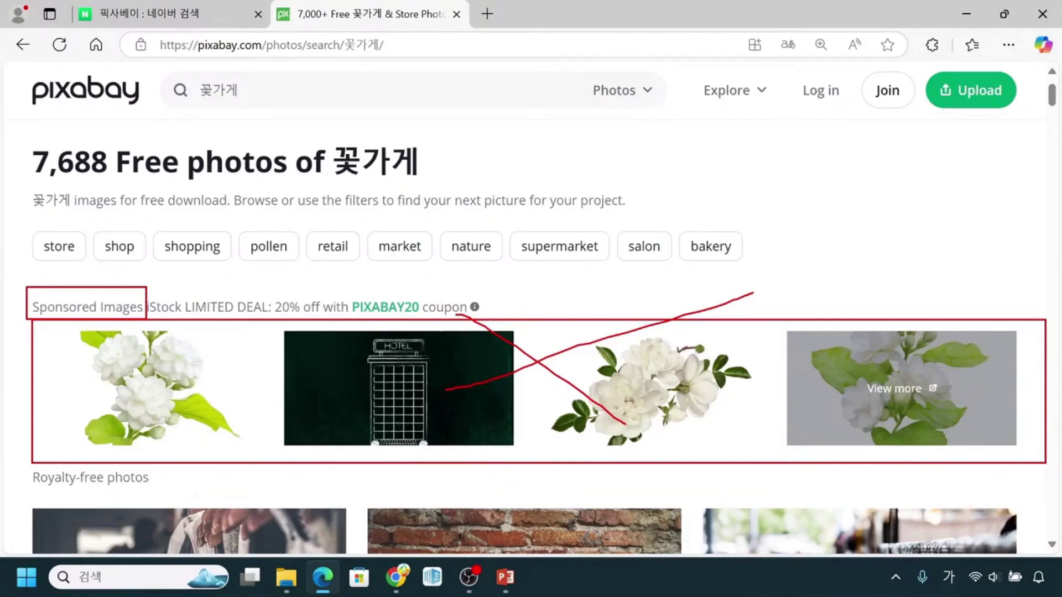
pyautogui.moveTo(25, 465)
pyautogui.mouseDown()
pyautogui.moveTo(90, 494)
pyautogui.moveTo(161, 497)
pyautogui.mouseUp()
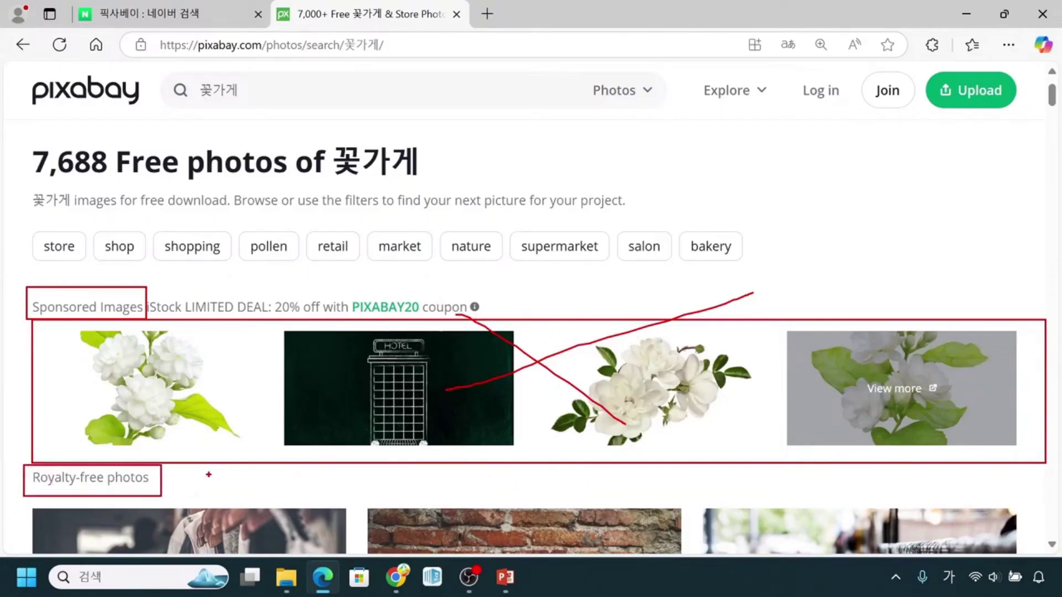
pyautogui.moveTo(237, 477)
pyautogui.mouseDown()
pyautogui.moveTo(173, 476)
pyautogui.moveTo(198, 497)
pyautogui.mouseUp()
pyautogui.moveTo(285, 474); pyautogui.dragTo(283, 528)
pyautogui.moveTo(283, 528); pyautogui.dragTo(298, 520)
pyautogui.press('Escape')
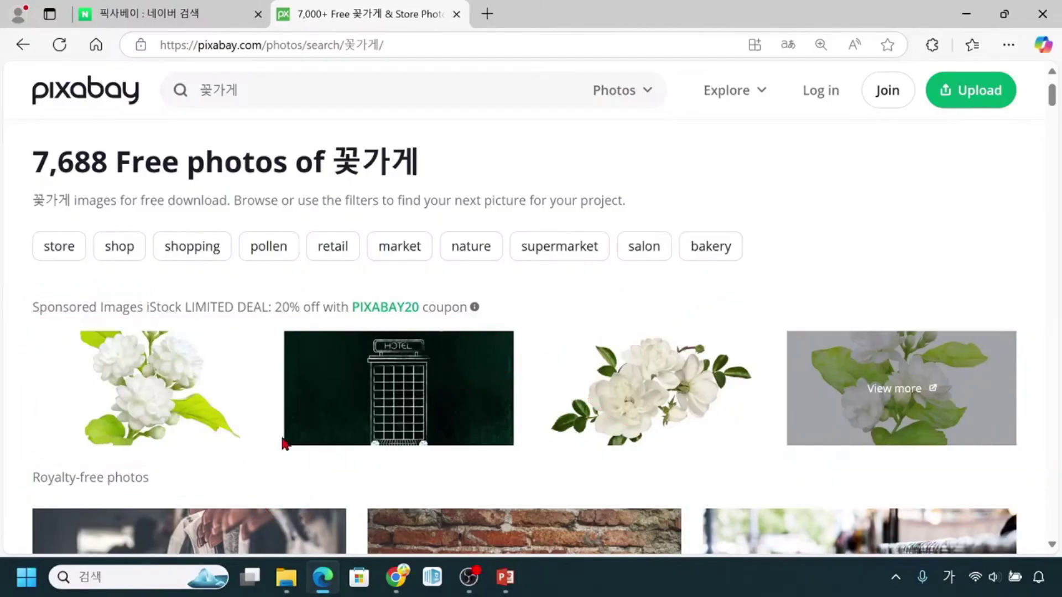
# Look through the royalty-free photos for pictures that show a flower shop
pyautogui.scroll(-6, 287, 443)
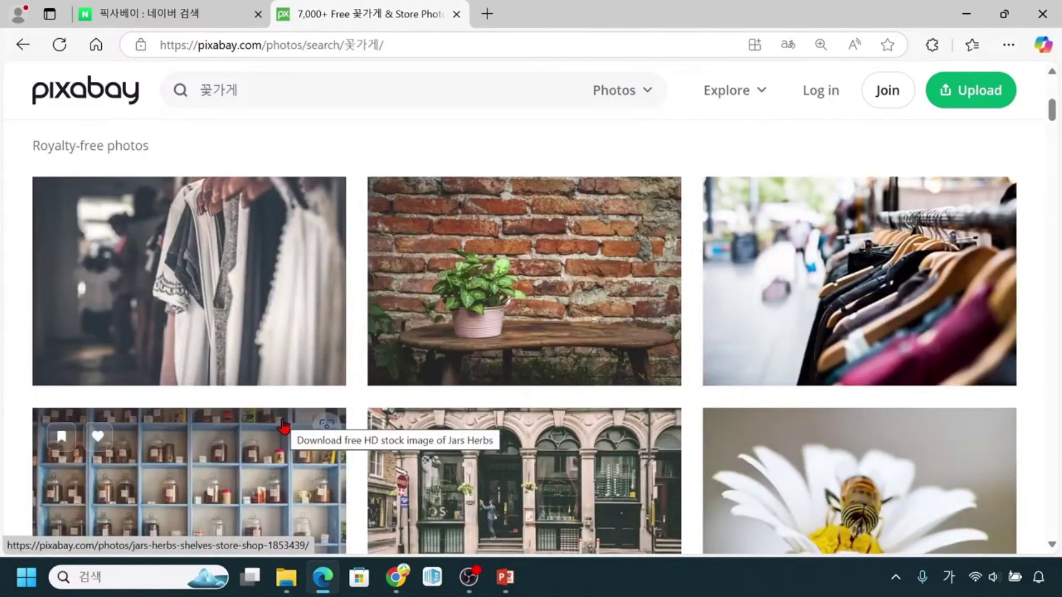
pyautogui.scroll(-6, 481, 308)
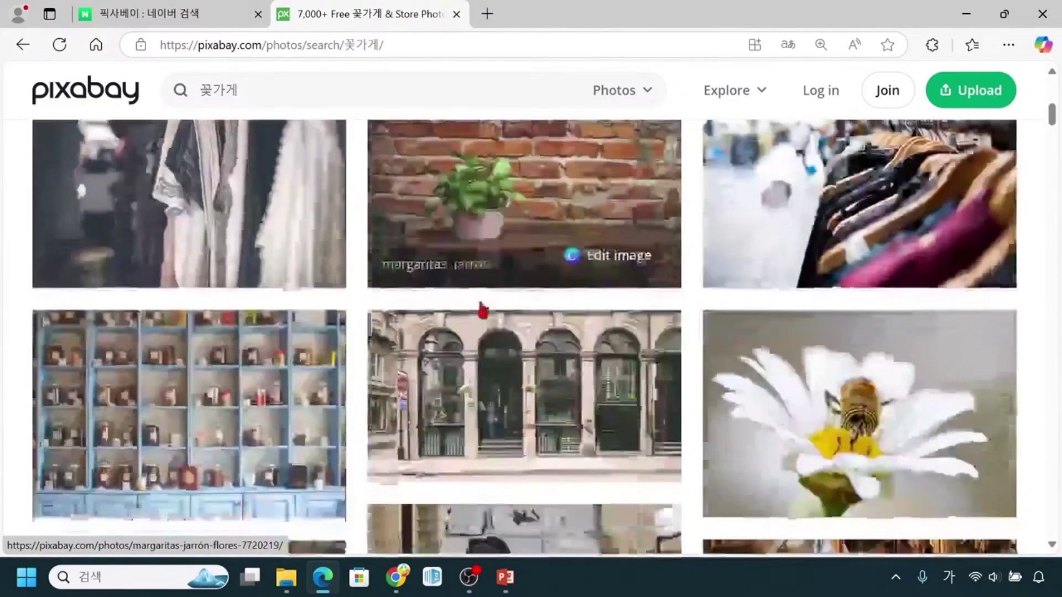
pyautogui.scroll(-15, 482, 310)
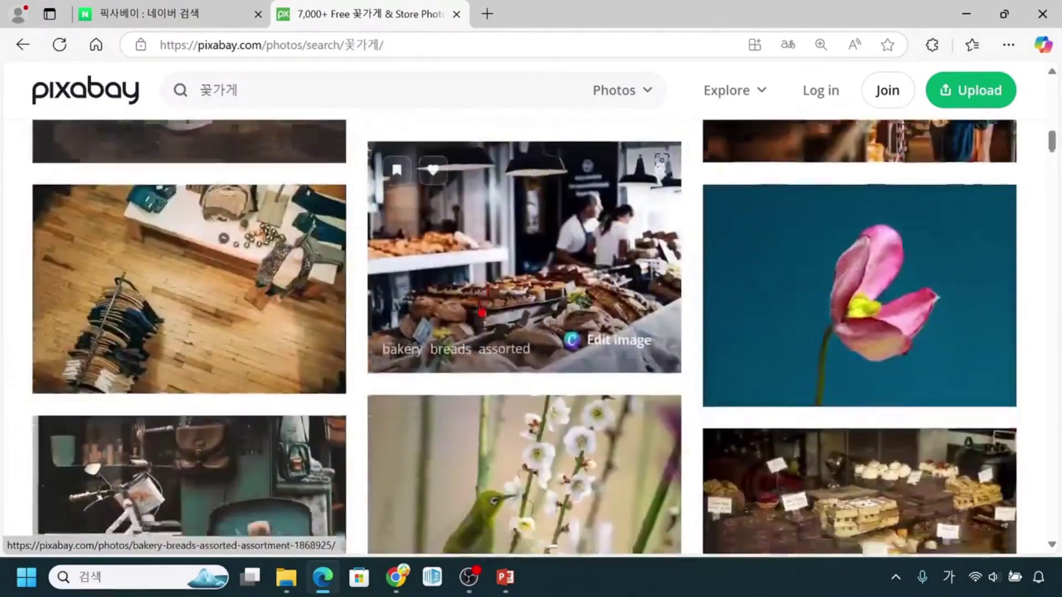
pyautogui.scroll(-10, 477, 311)
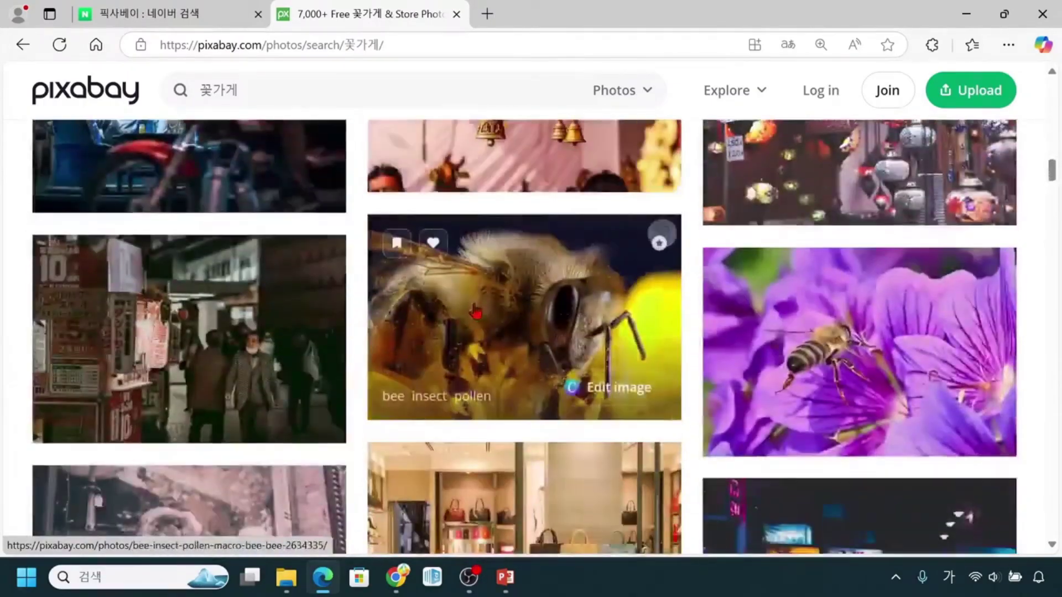
pyautogui.scroll(-3, 474, 312)
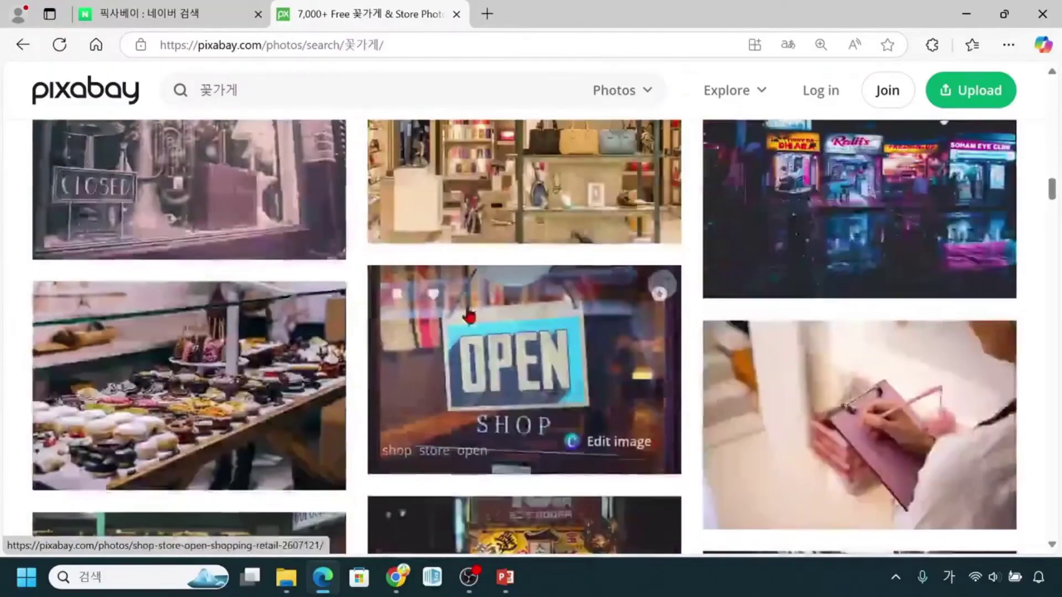
pyautogui.scroll(-5, 470, 315)
pyautogui.scroll(-3, 468, 309)
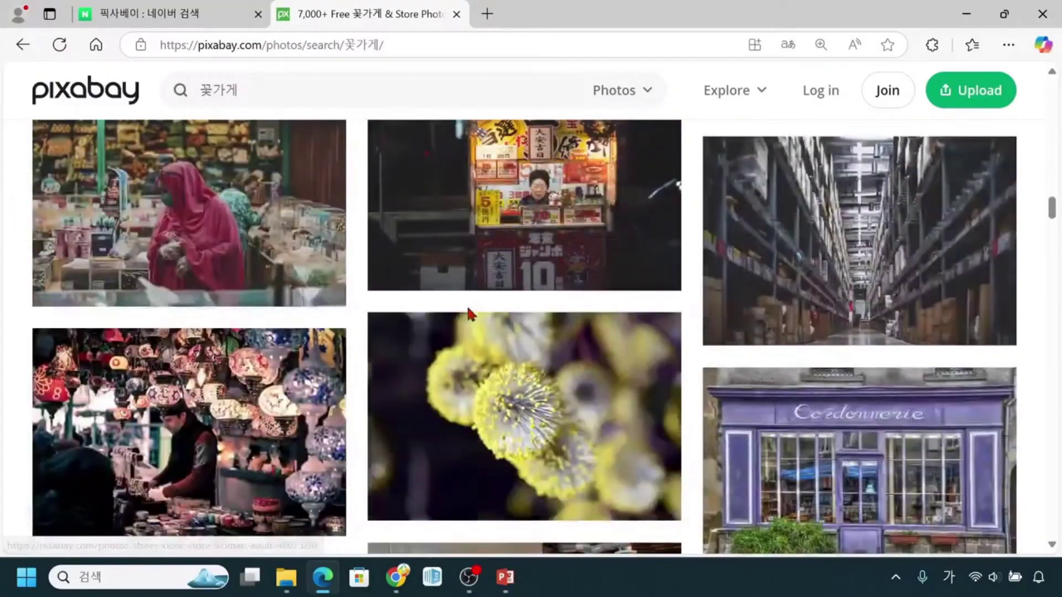
pyautogui.scroll(2, 466, 307)
pyautogui.scroll(5, 462, 321)
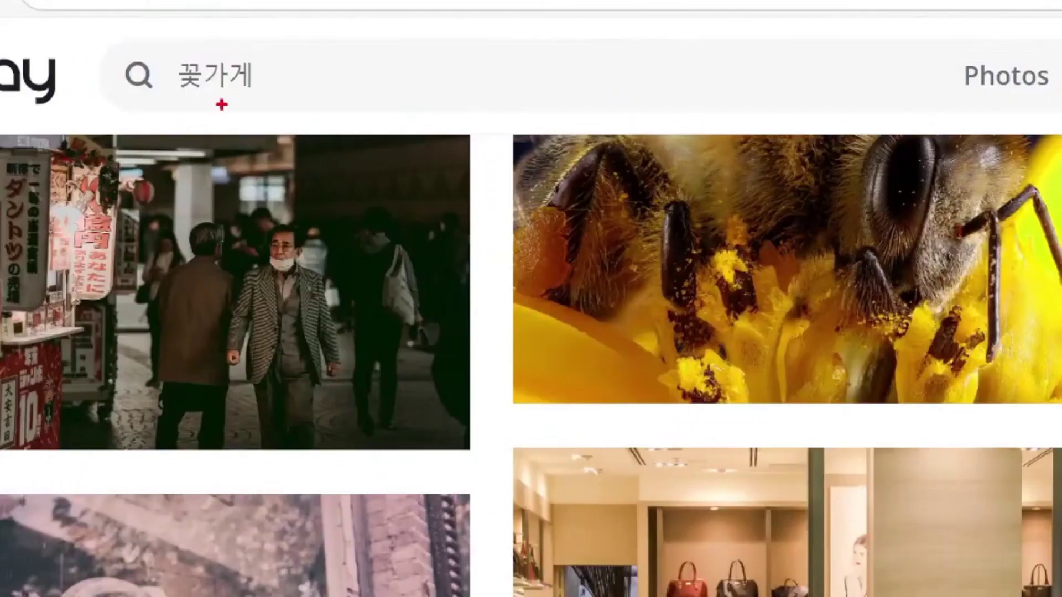
pyautogui.moveTo(157, 49)
pyautogui.mouseDown()
pyautogui.moveTo(157, 70)
pyautogui.moveTo(276, 104)
pyautogui.mouseUp()
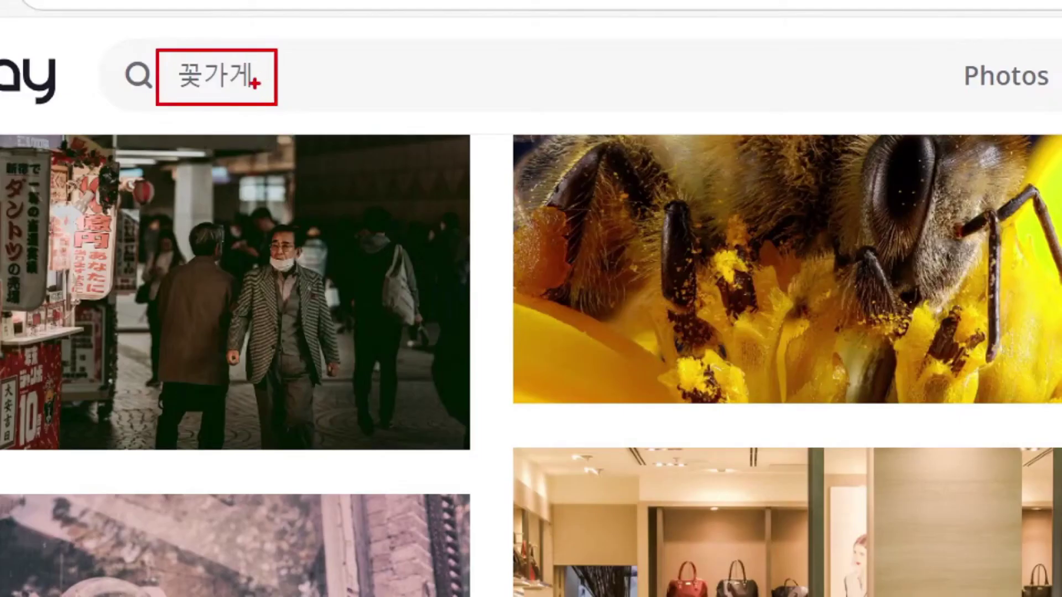
pyautogui.press('Escape')
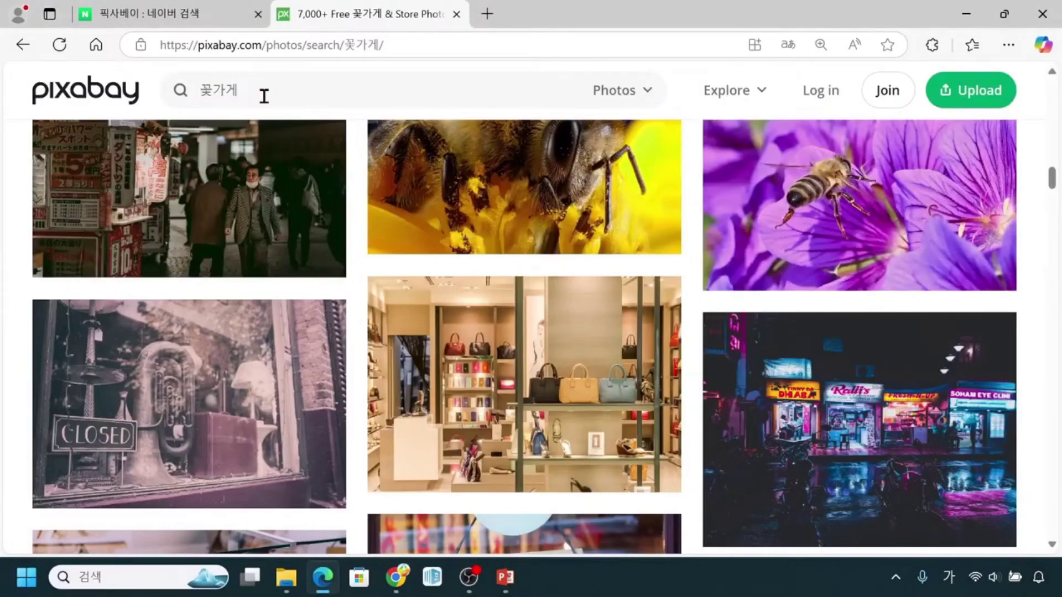
pyautogui.press('ctrl')
pyautogui.press('ctrl')
pyautogui.press('ctrl')
pyautogui.press('ctrl')
pyautogui.press('ctrl')
pyautogui.press('ctrl')
# Replace the Pixabay search term with FLOWER SHOP and run the photo search
pyautogui.click(213, 90)
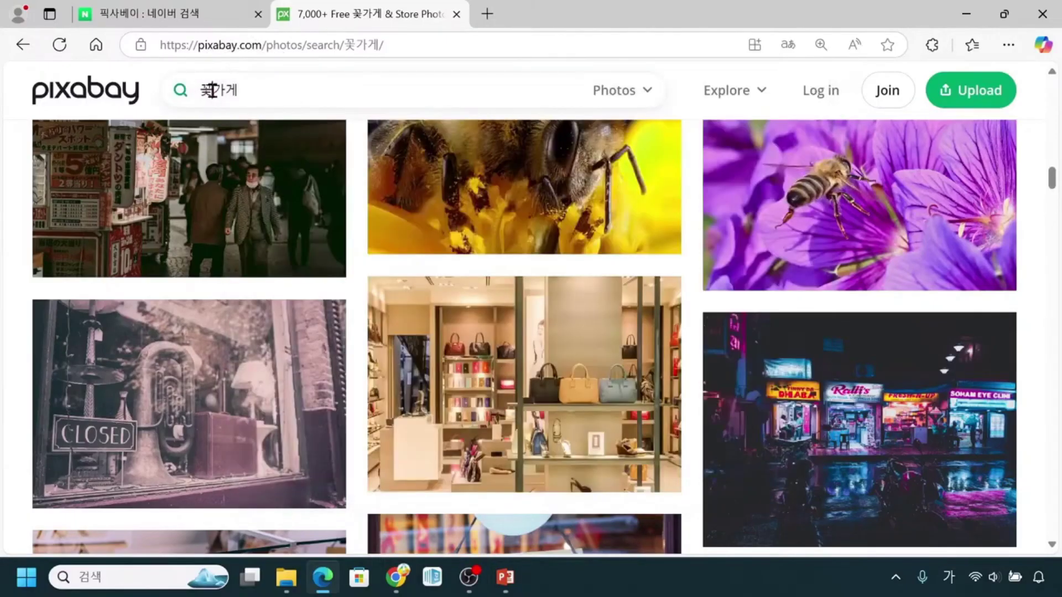
pyautogui.press('ctrl')
pyautogui.press('ctrl')
pyautogui.press('ctrl')
pyautogui.click(232, 90)
pyautogui.click(247, 93)
pyautogui.press('BackSpace')
pyautogui.press('BackSpace')
pyautogui.press('BackSpace')
pyautogui.press('Hangul')
pyautogui.write('FLOWER')
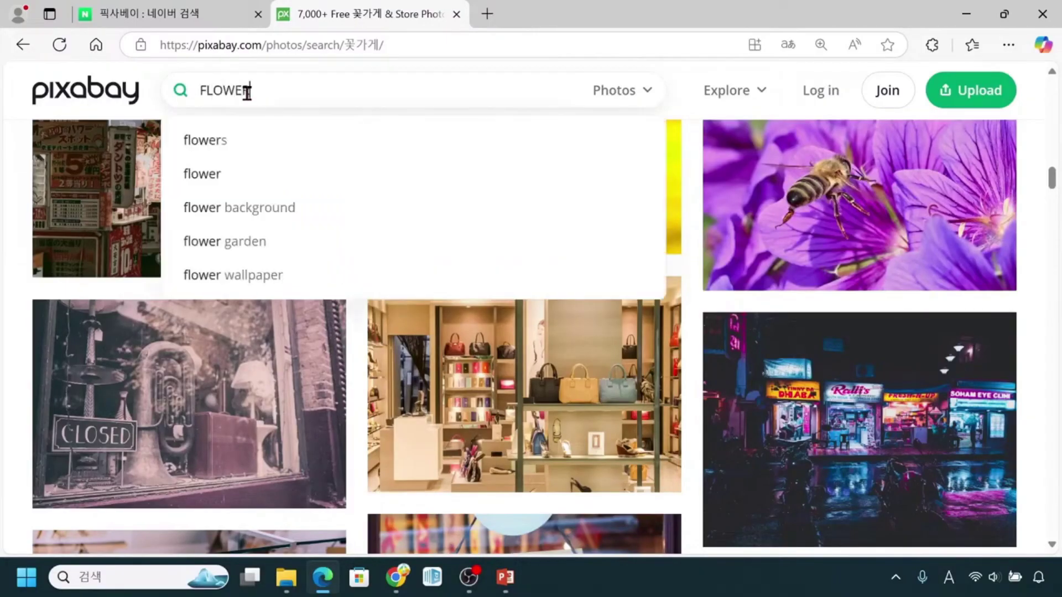
pyautogui.write(' SHOP')
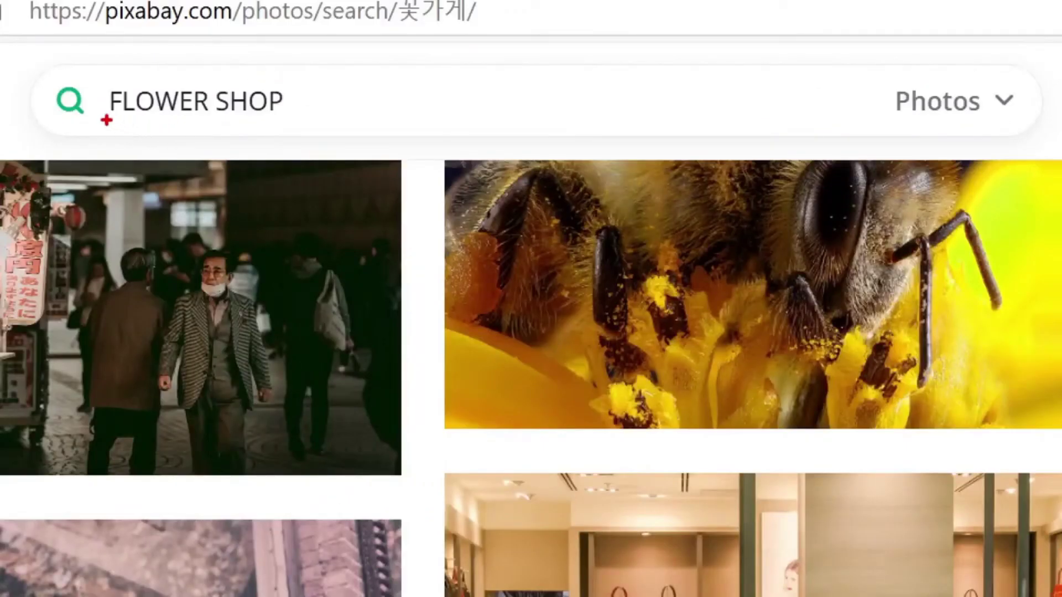
pyautogui.moveTo(106, 120); pyautogui.dragTo(284, 113)
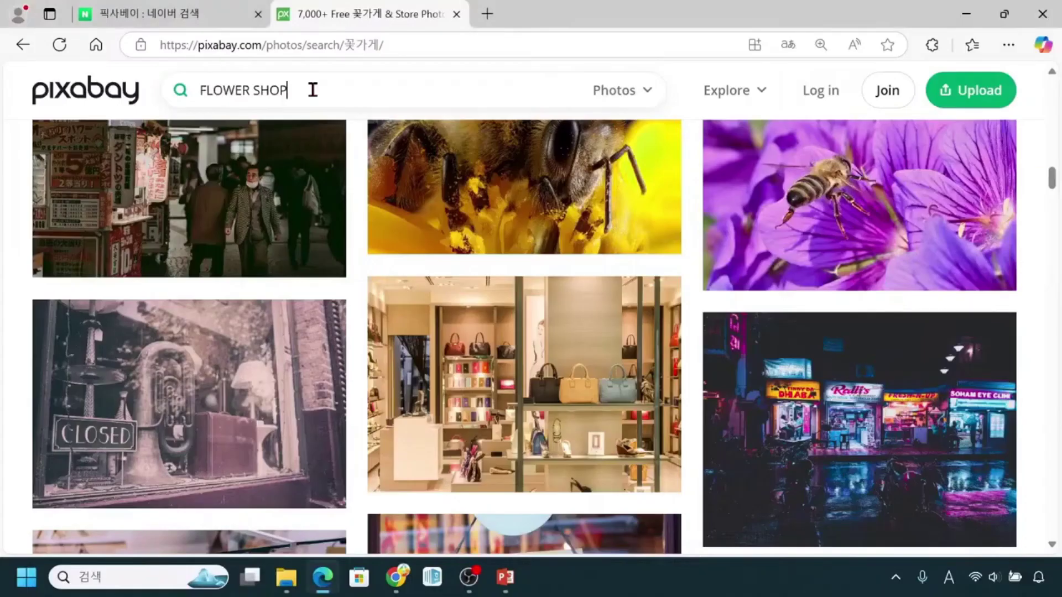
pyautogui.press('Return')
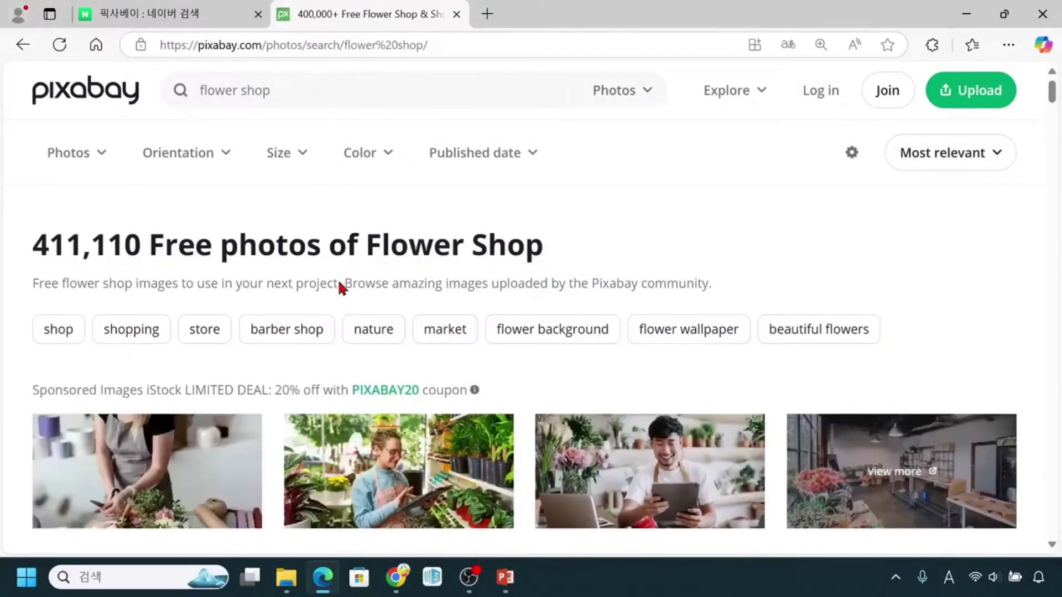
# Browse the flower shop photo results and return to the start of the results page
pyautogui.scroll(-1, 339, 283)
pyautogui.scroll(1, 339, 283)
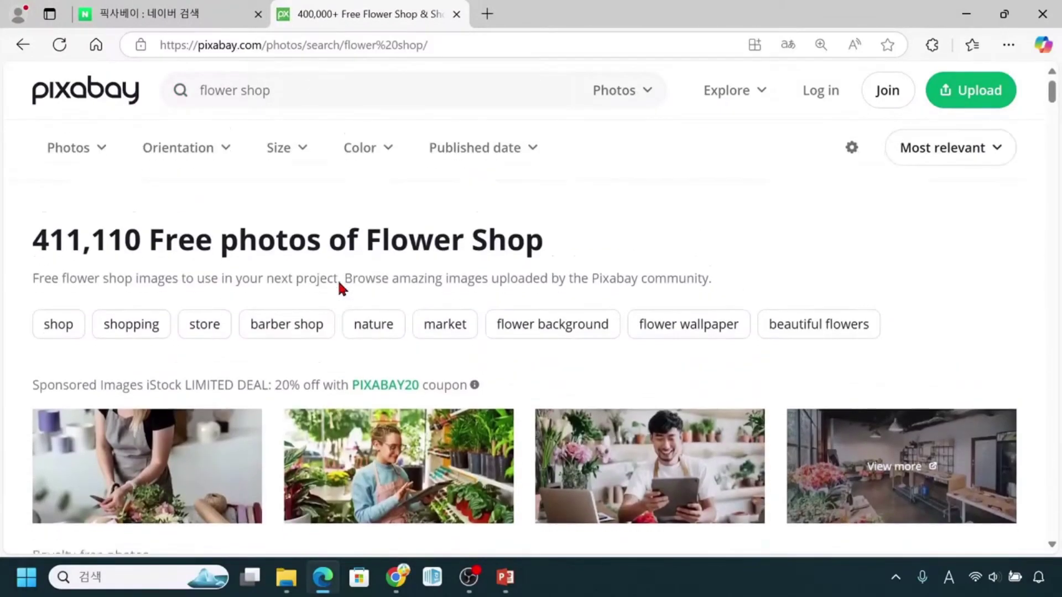
pyautogui.scroll(-4, 339, 283)
pyautogui.scroll(-3, 339, 283)
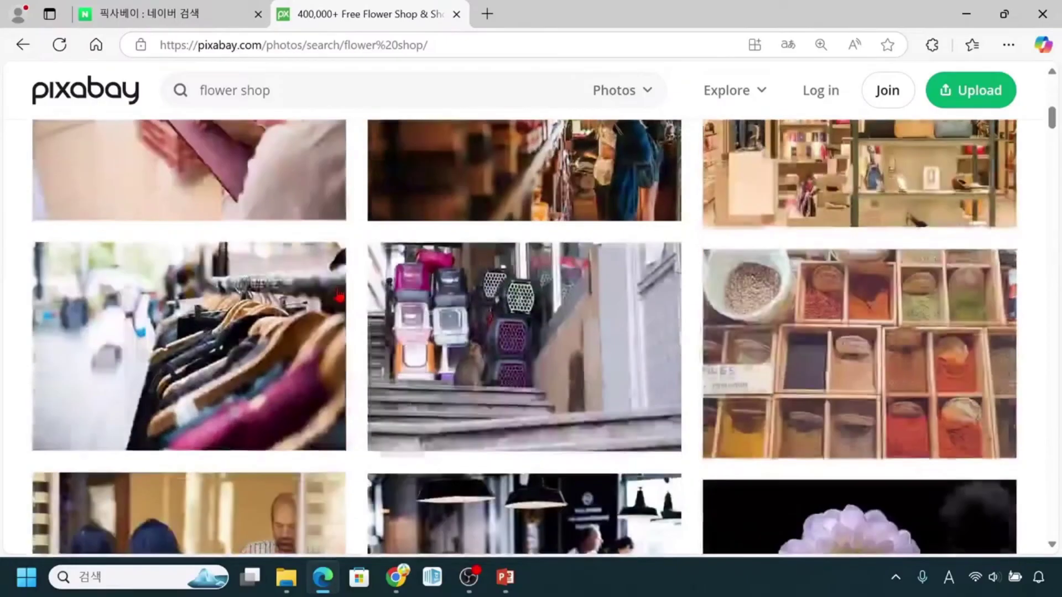
pyautogui.scroll(-3, 339, 297)
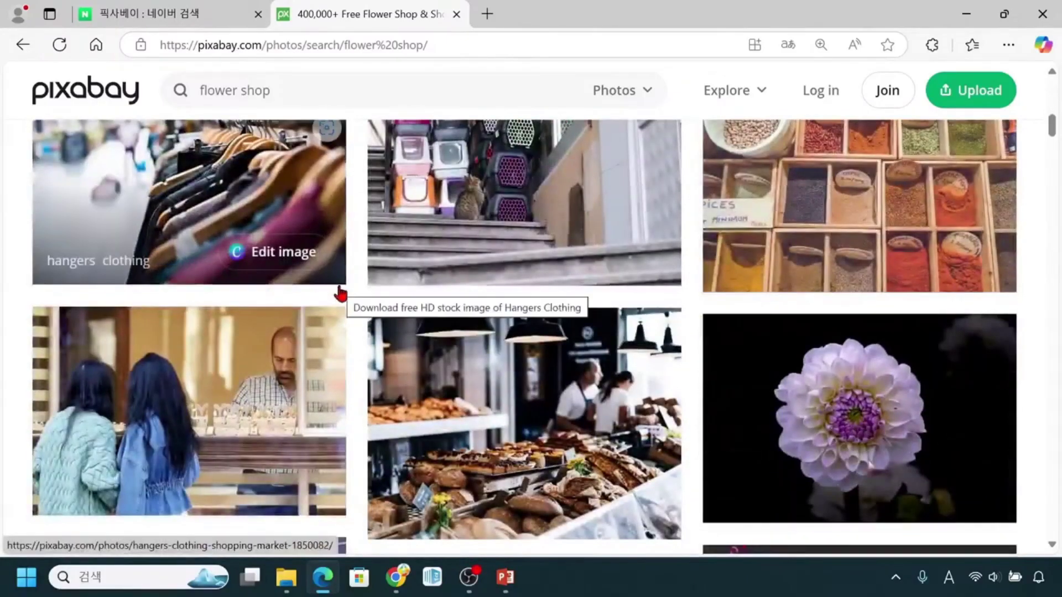
pyautogui.scroll(-3, 340, 294)
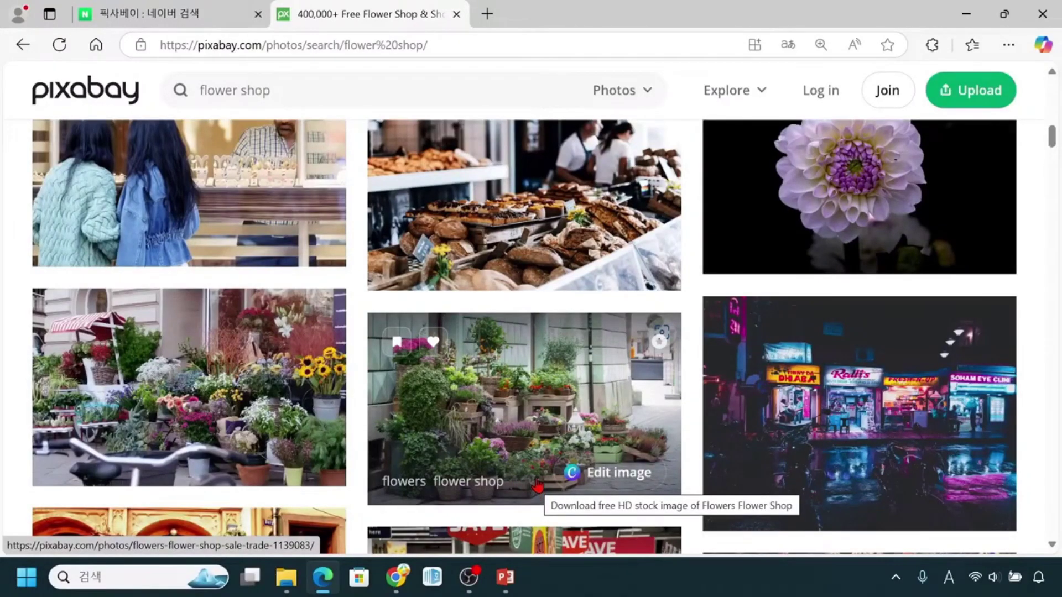
pyautogui.scroll(10, 538, 485)
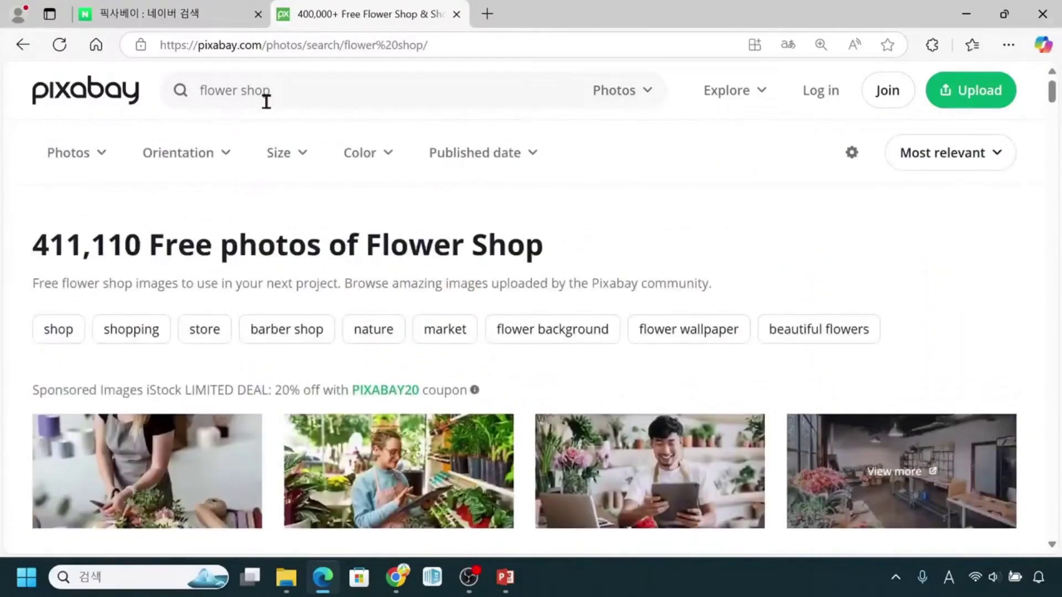
# Compare the sponsored images with the start of the Royalty-free photos section in the flower shop results
pyautogui.click(291, 101)
pyautogui.moveTo(29, 468)
pyautogui.mouseDown()
pyautogui.moveTo(657, 482)
pyautogui.moveTo(986, 449)
pyautogui.mouseUp()
pyautogui.moveTo(629, 383); pyautogui.dragTo(522, 508)
pyautogui.moveTo(519, 388); pyautogui.dragTo(607, 494)
pyautogui.press('Escape')
pyautogui.scroll(-1, 334, 458)
pyautogui.scroll(-4, 334, 458)
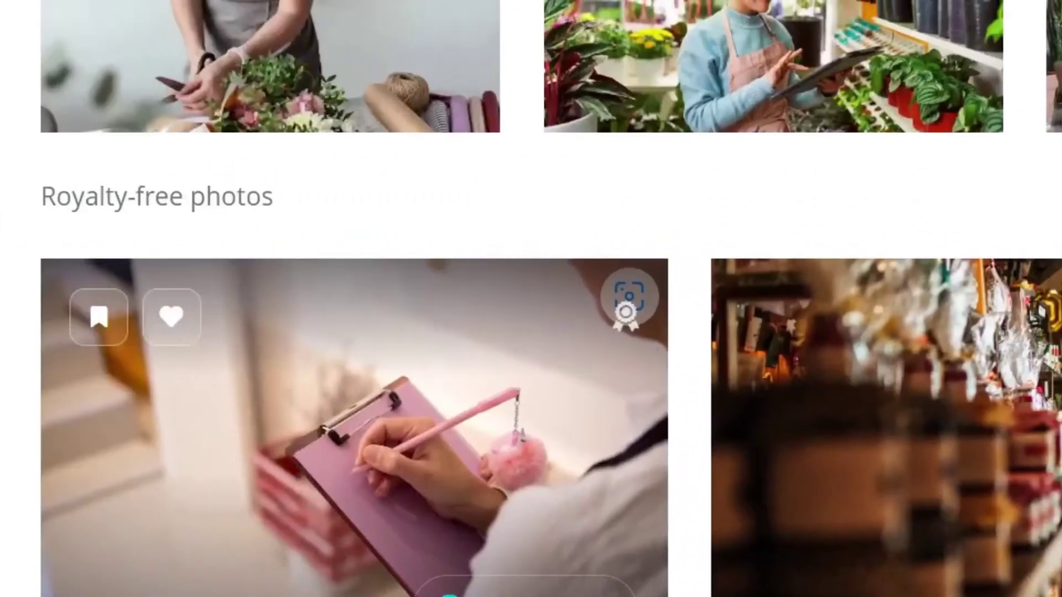
pyautogui.moveTo(30, 164)
pyautogui.mouseDown()
pyautogui.moveTo(100, 232)
pyautogui.moveTo(291, 226)
pyautogui.mouseUp()
pyautogui.moveTo(308, 190)
pyautogui.mouseDown()
pyautogui.moveTo(317, 338)
pyautogui.moveTo(278, 315)
pyautogui.moveTo(377, 311)
pyautogui.mouseUp()
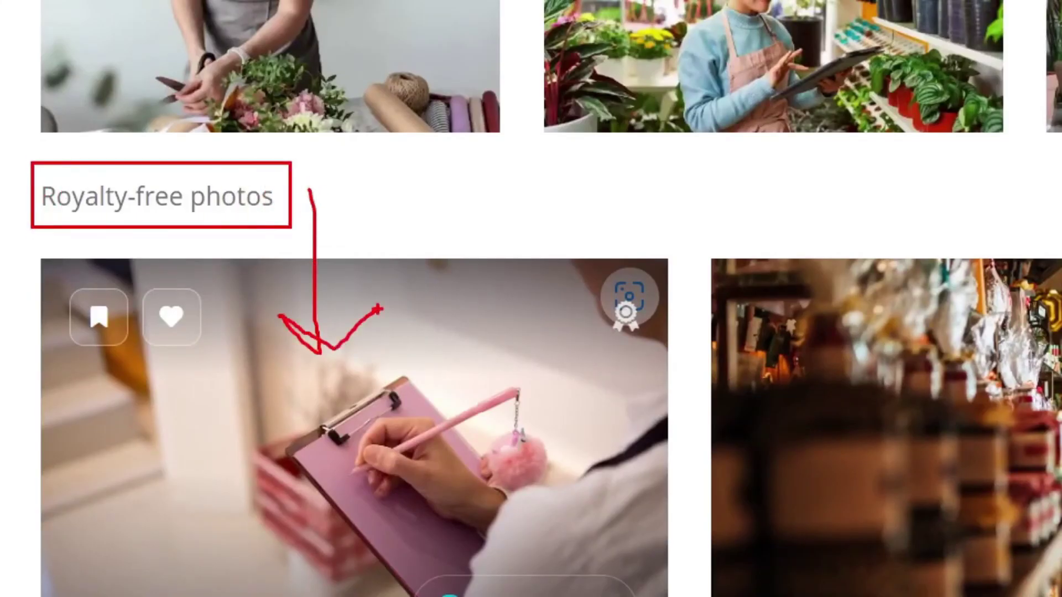
pyautogui.press('Escape')
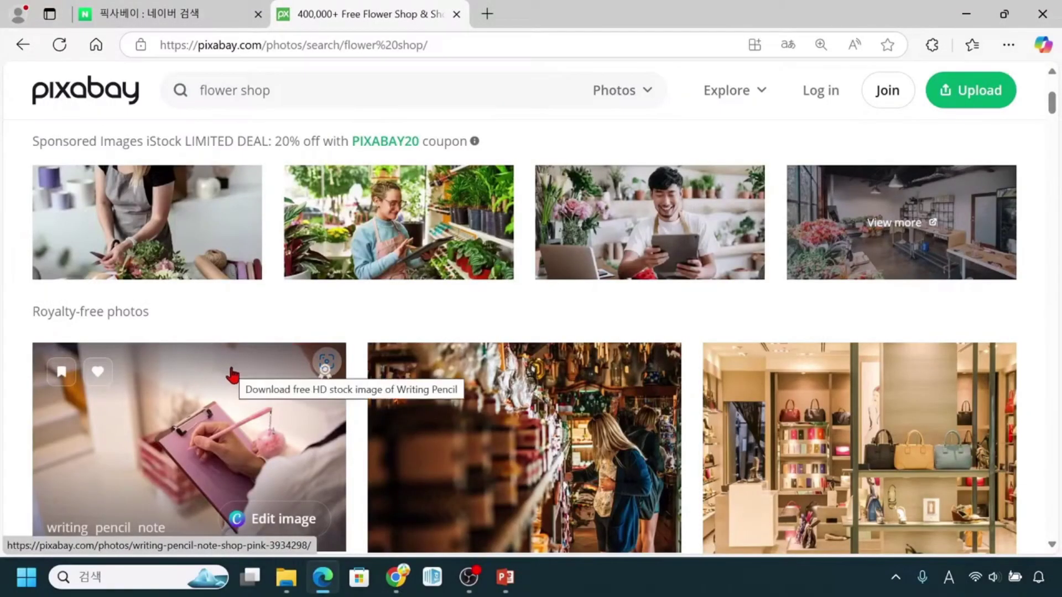
# Open the royalty-free flower shop photo with the sunflowers and striped awning, and show its download sizes
pyautogui.scroll(-10, 232, 375)
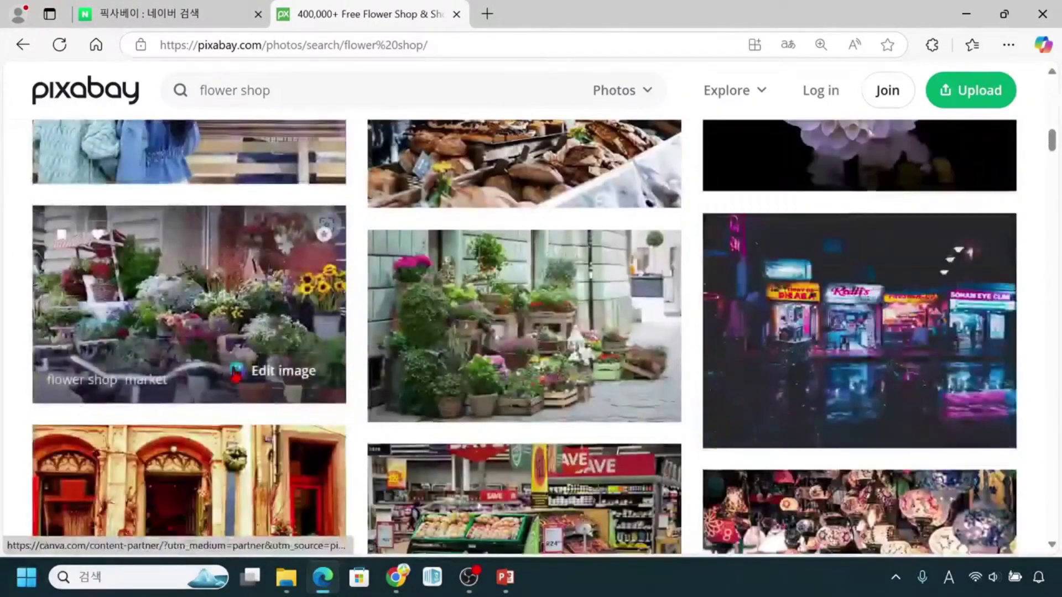
pyautogui.click(208, 292)
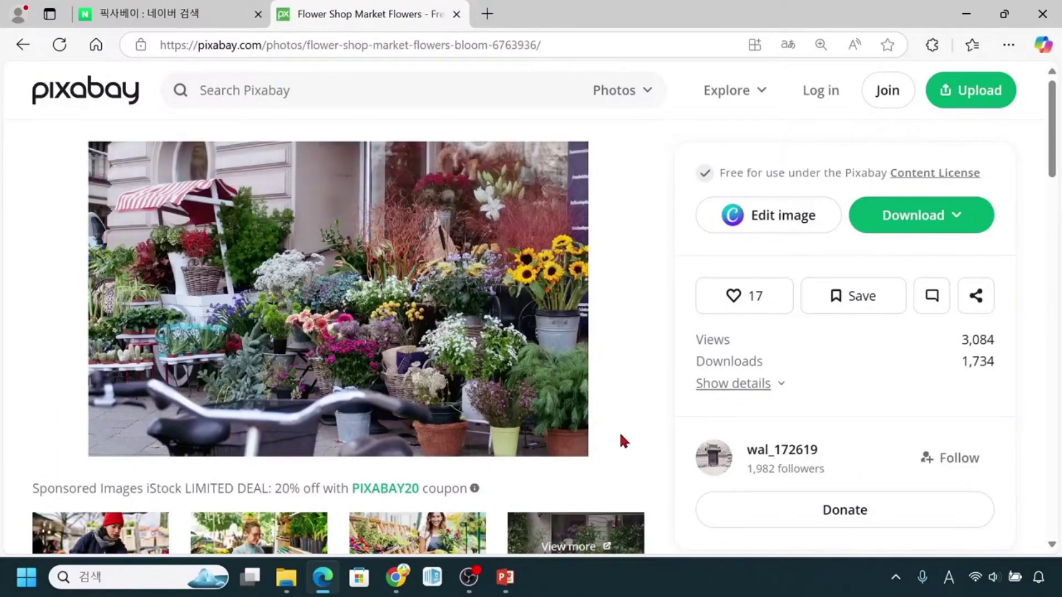
pyautogui.click(965, 228)
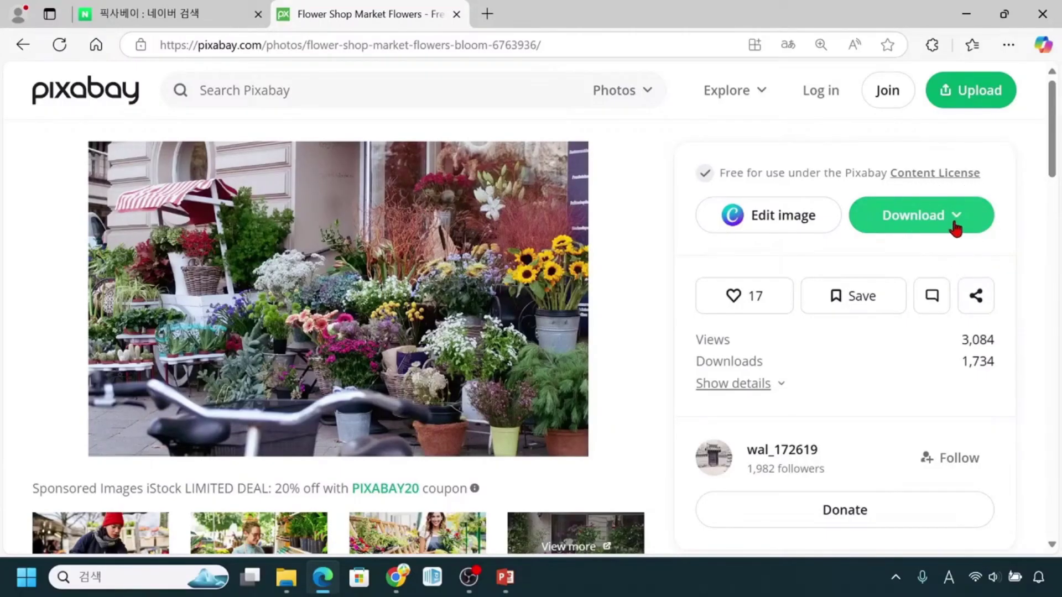
pyautogui.press('ctrl')
pyautogui.press('ctrl')
pyautogui.press('ctrl')
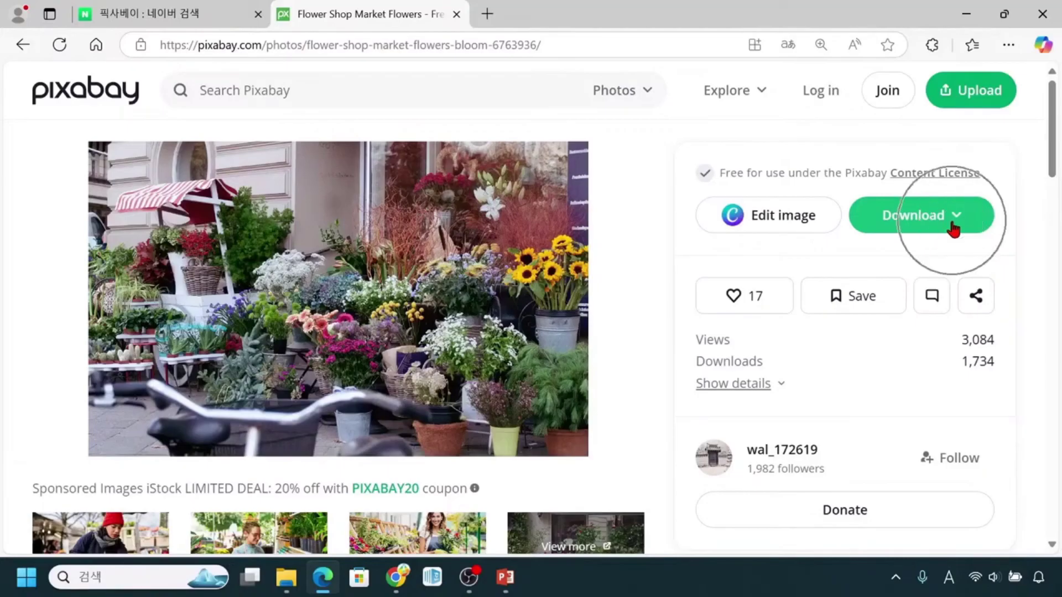
pyautogui.click(954, 228)
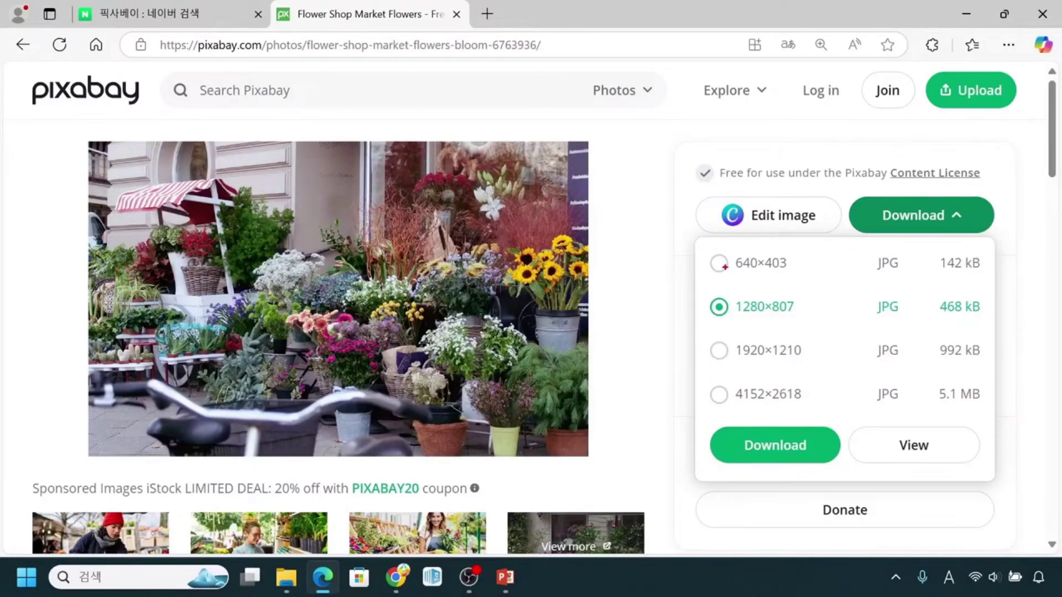
# Compare the available image sizes and download the flower shop photo as the 1280×807 JPG
pyautogui.moveTo(736, 279); pyautogui.dragTo(788, 279)
pyautogui.moveTo(746, 323); pyautogui.dragTo(786, 318)
pyautogui.moveTo(741, 363); pyautogui.dragTo(800, 365)
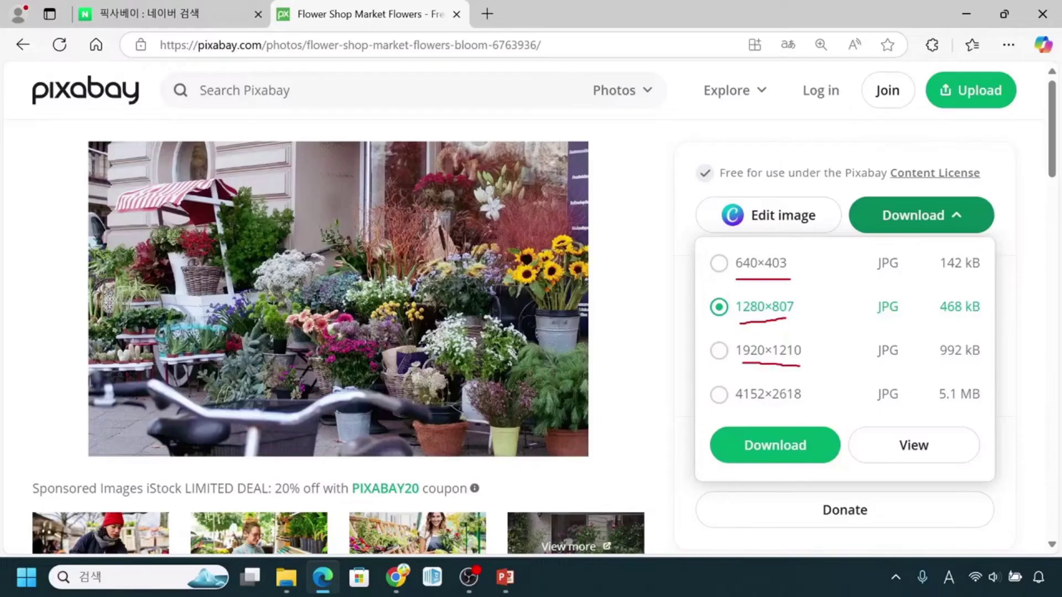
pyautogui.moveTo(740, 404); pyautogui.dragTo(793, 403)
pyautogui.moveTo(732, 383)
pyautogui.mouseDown()
pyautogui.moveTo(757, 405)
pyautogui.moveTo(816, 406)
pyautogui.mouseUp()
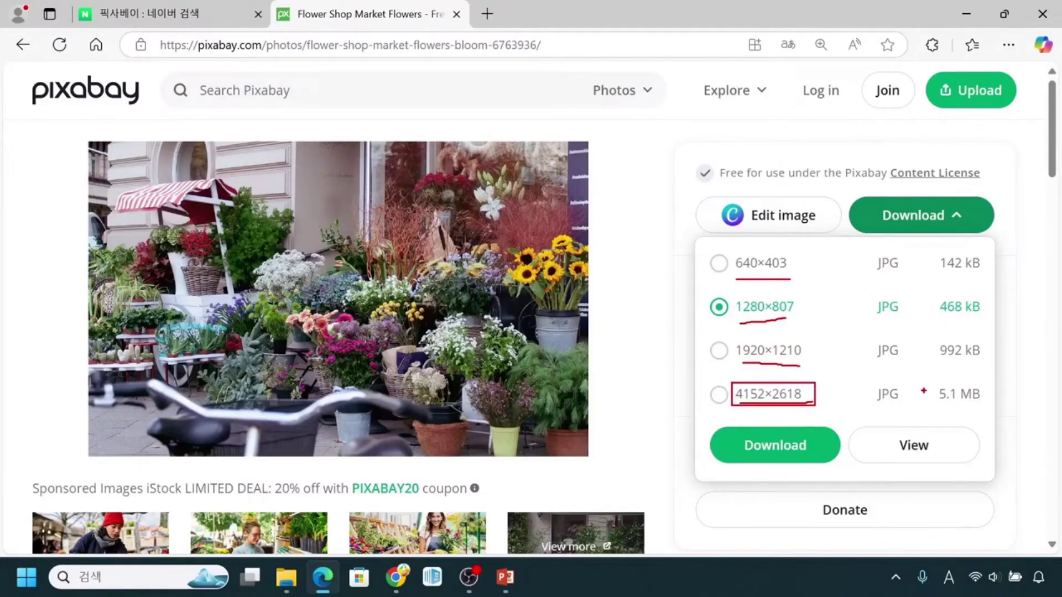
pyautogui.moveTo(934, 380); pyautogui.dragTo(989, 380)
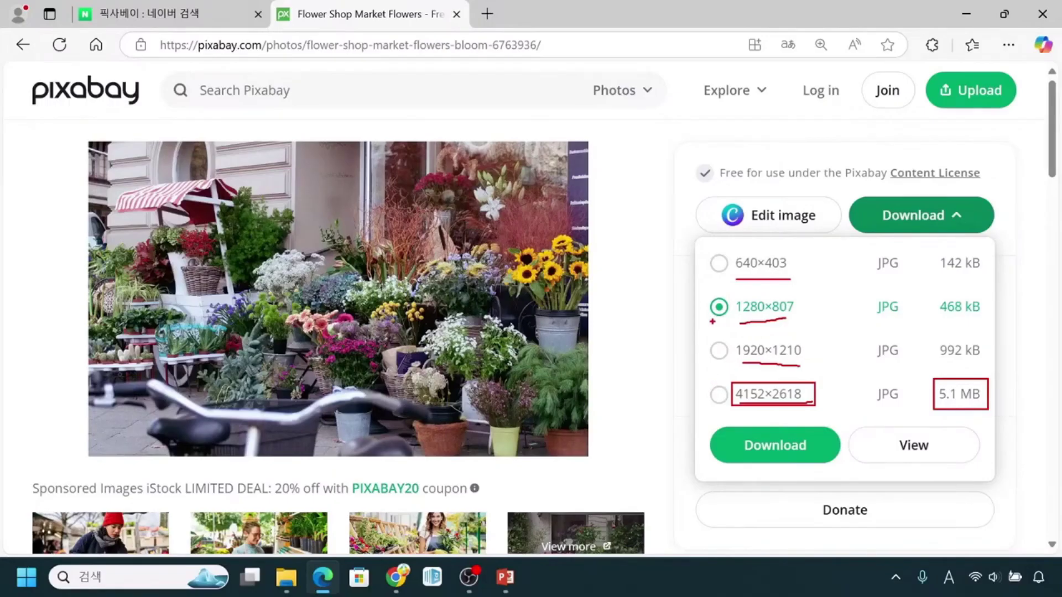
pyautogui.moveTo(704, 287)
pyautogui.mouseDown()
pyautogui.moveTo(747, 313)
pyautogui.moveTo(841, 329)
pyautogui.moveTo(1001, 326)
pyautogui.mouseUp()
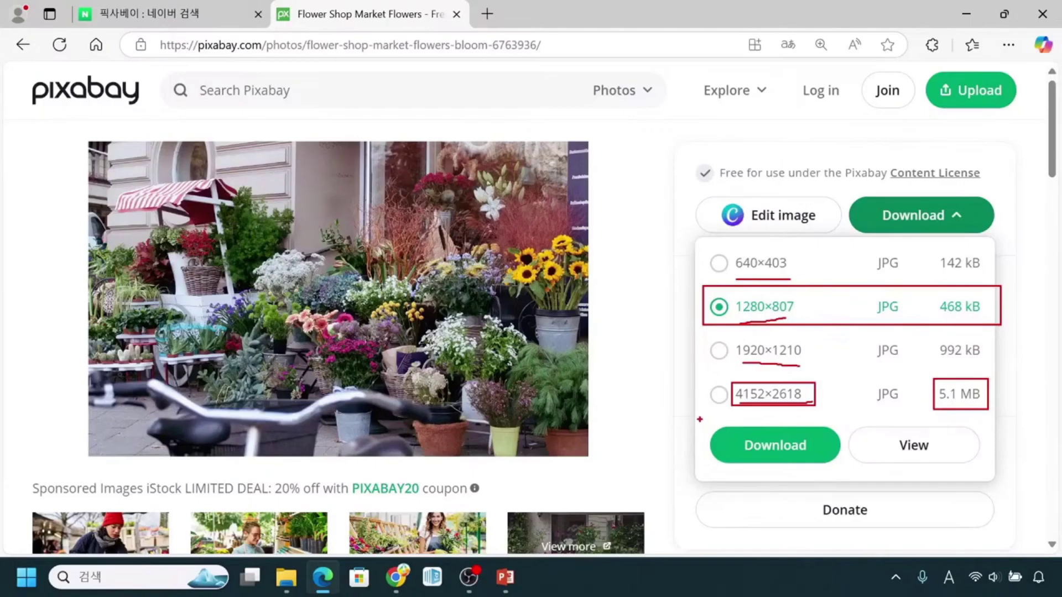
pyautogui.moveTo(699, 418); pyautogui.dragTo(837, 473)
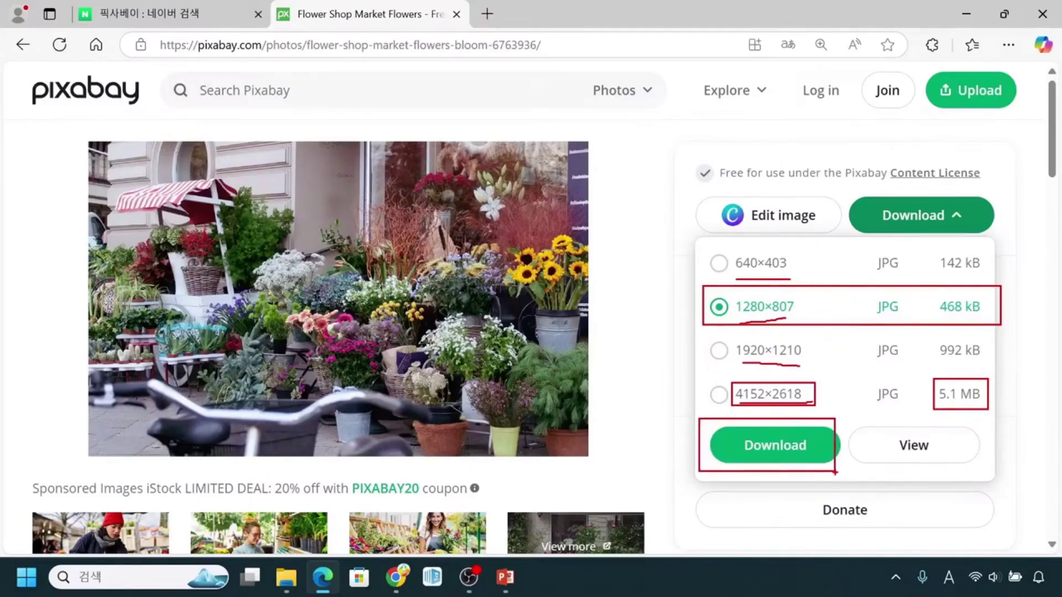
pyautogui.press('Escape')
pyautogui.click(795, 443)
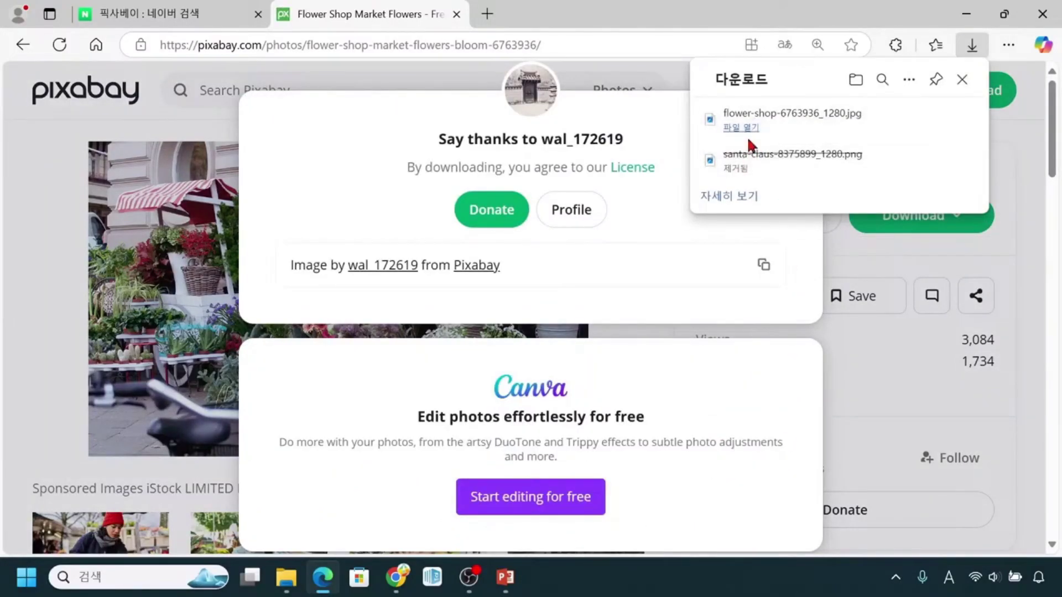
# Show the downloaded flower-shop-6763936_1280.jpg in its folder and check where it is saved
pyautogui.click(809, 124)
pyautogui.click(808, 127)
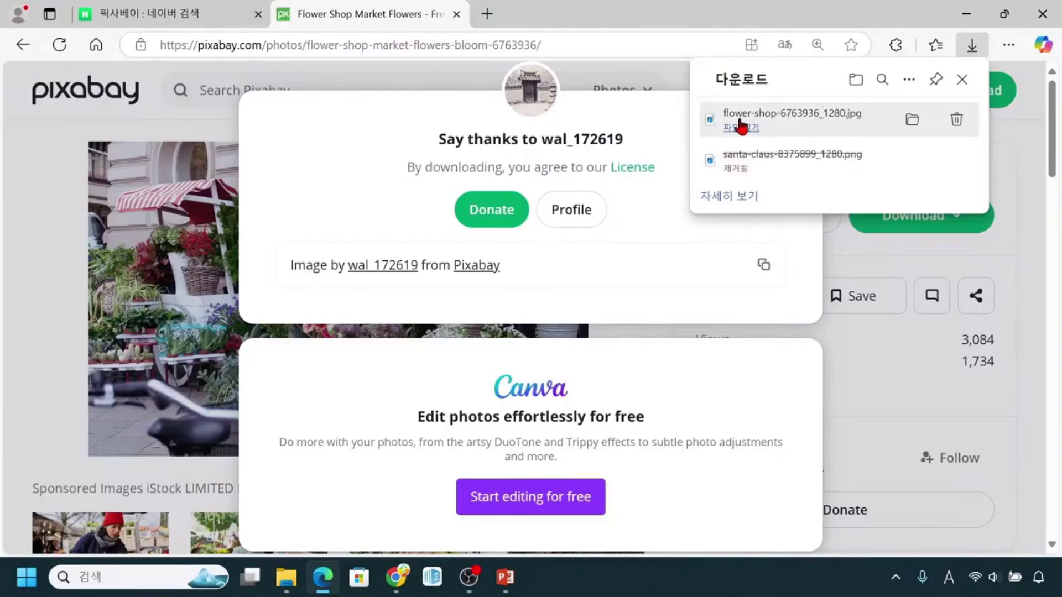
pyautogui.click(740, 129)
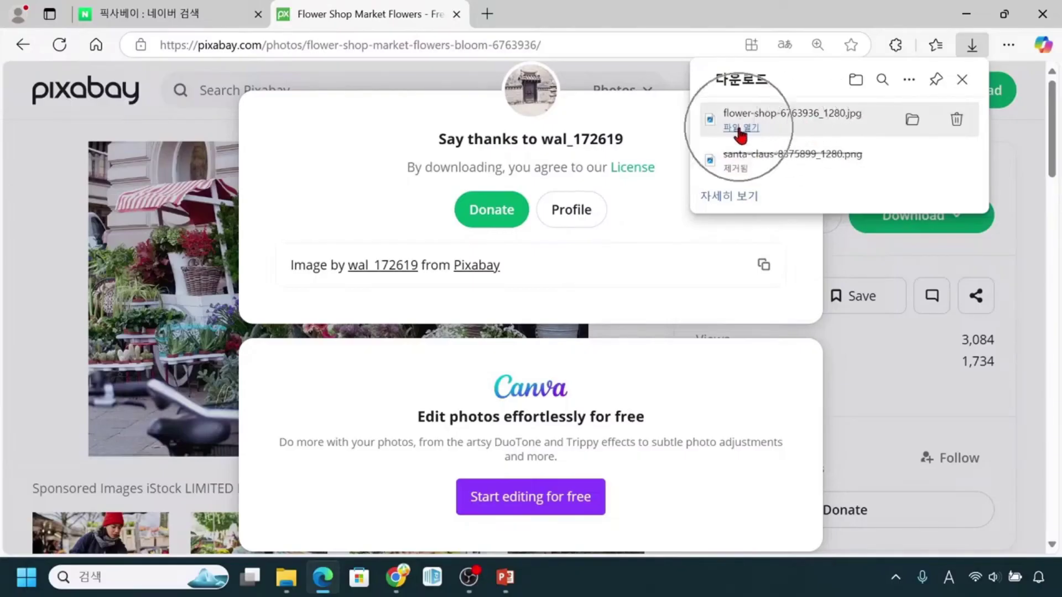
pyautogui.click(913, 127)
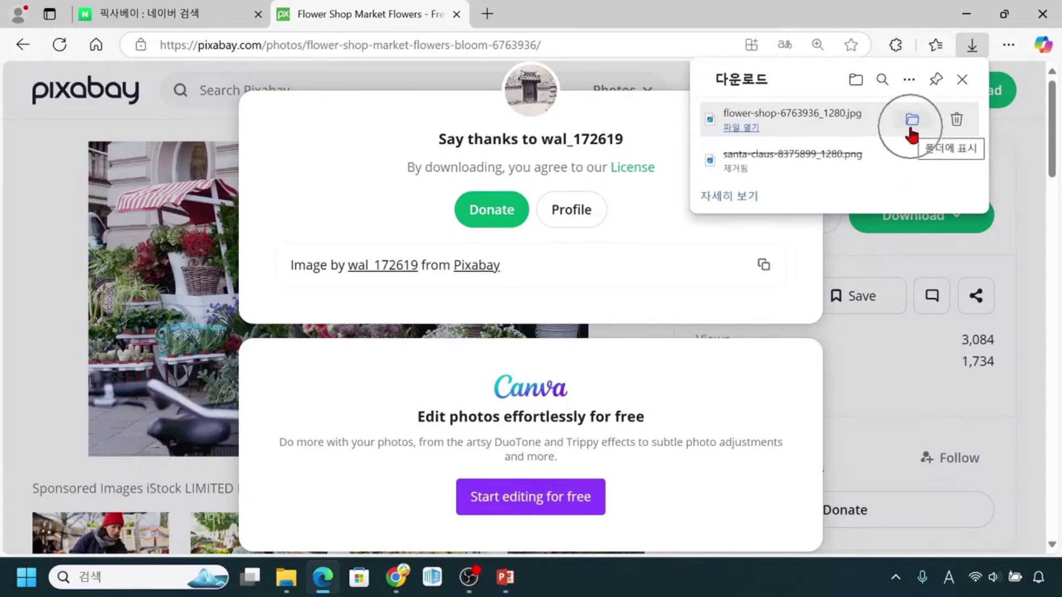
pyautogui.click(912, 120)
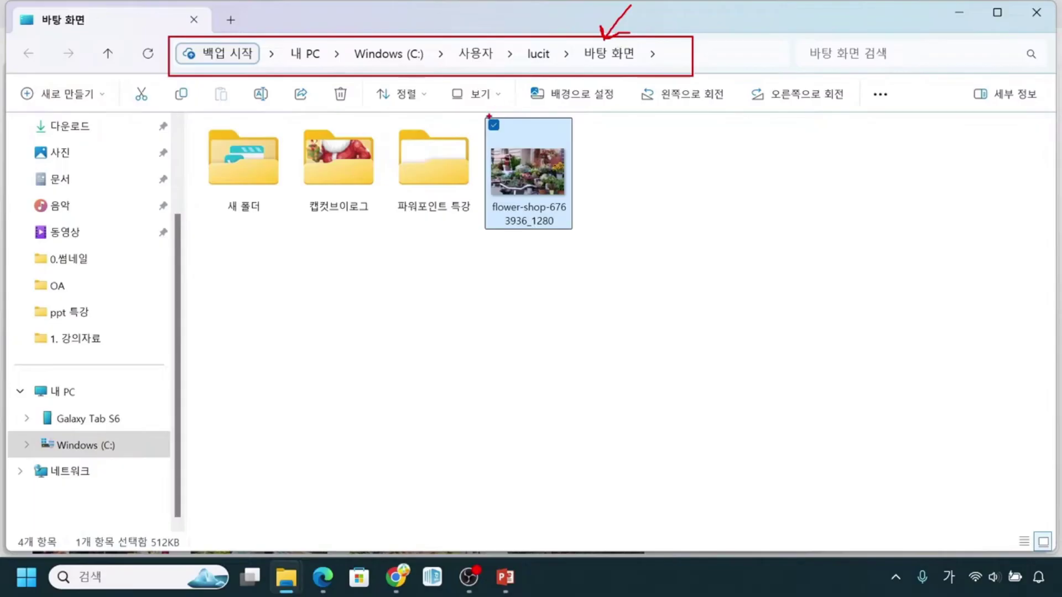
pyautogui.moveTo(485, 118)
pyautogui.mouseDown()
pyautogui.moveTo(530, 188)
pyautogui.moveTo(584, 241)
pyautogui.mouseUp()
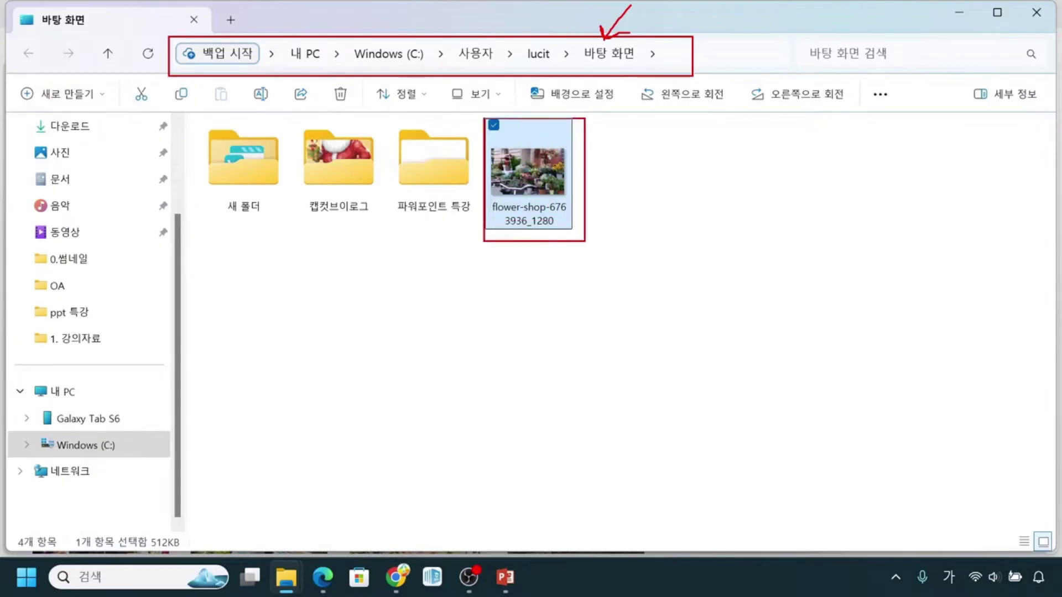
pyautogui.moveTo(653, 70)
pyautogui.mouseDown()
pyautogui.moveTo(573, 49)
pyautogui.moveTo(662, 30)
pyautogui.moveTo(650, 69)
pyautogui.mouseUp()
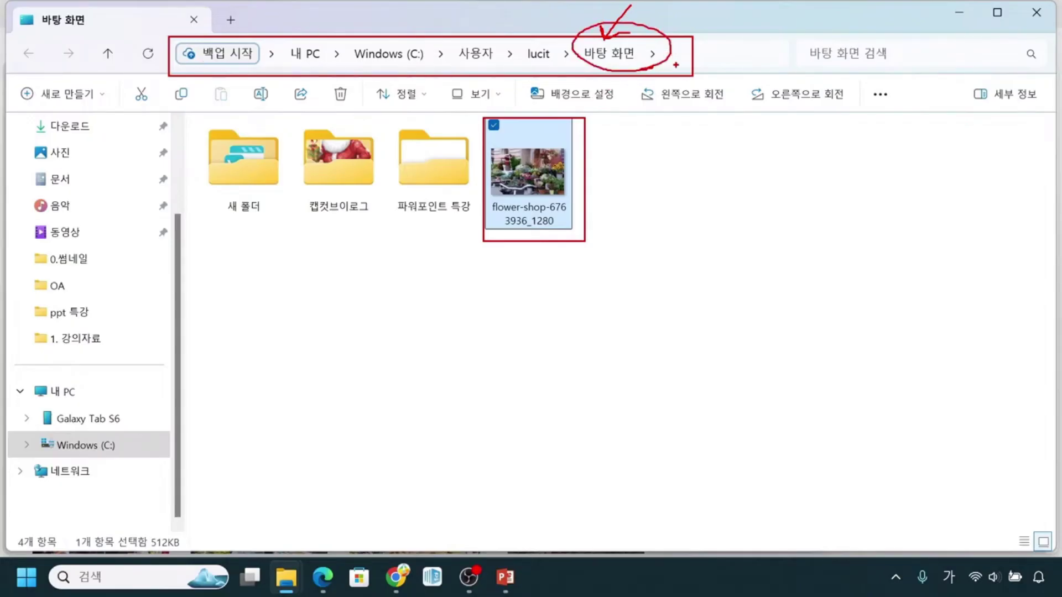
pyautogui.press('Escape')
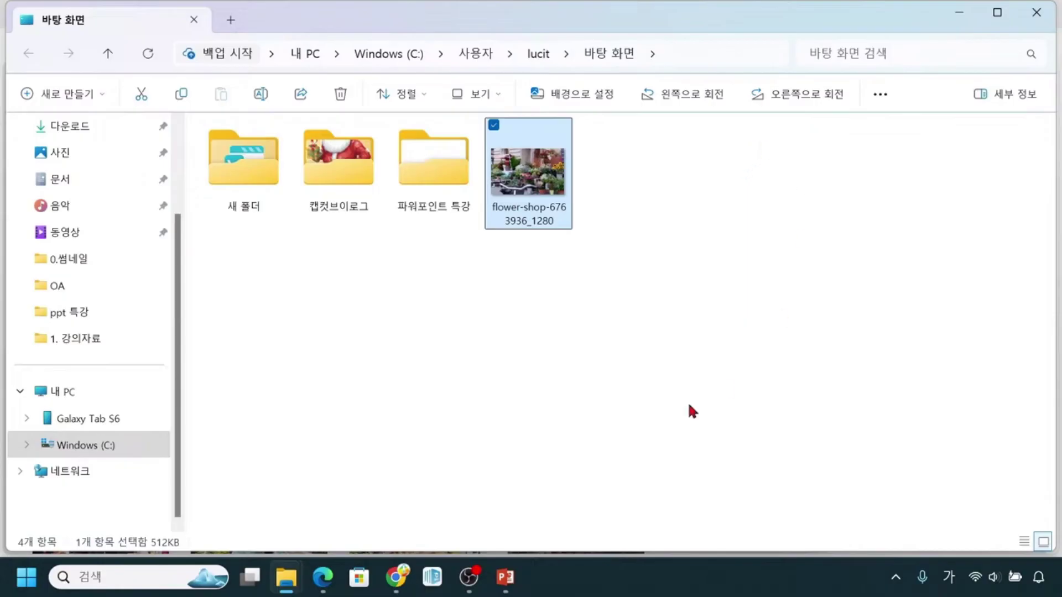
# Switch to the 프레젠테이션1 presentation in PowerPoint and display the commands for inserting objects
pyautogui.moveTo(505, 576)
pyautogui.click(573, 505)
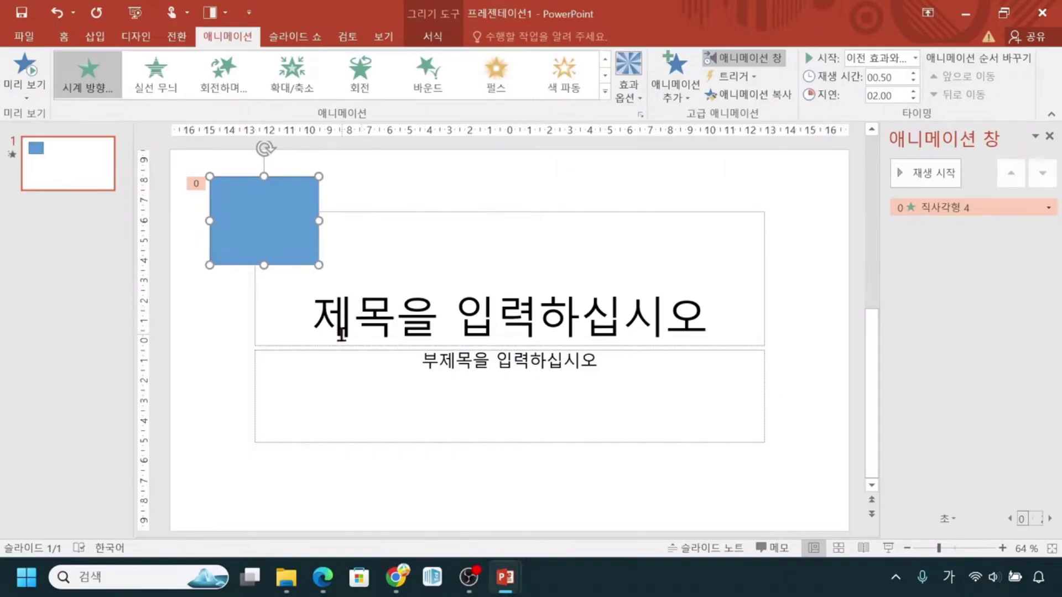
pyautogui.press('ctrl')
pyautogui.press('ctrl')
pyautogui.press('ctrl')
pyautogui.press('ctrl')
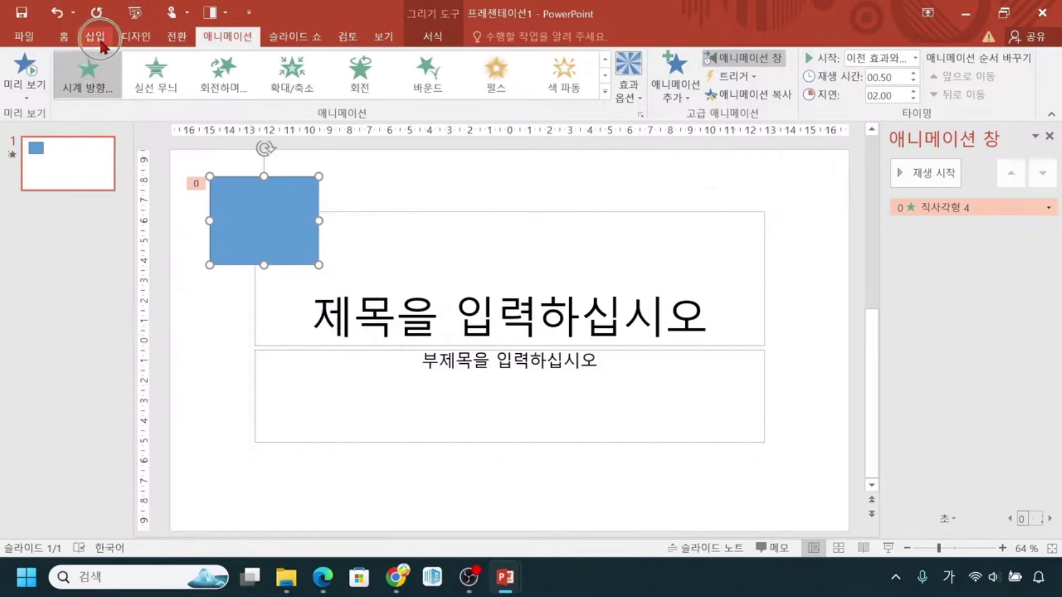
pyautogui.click(96, 39)
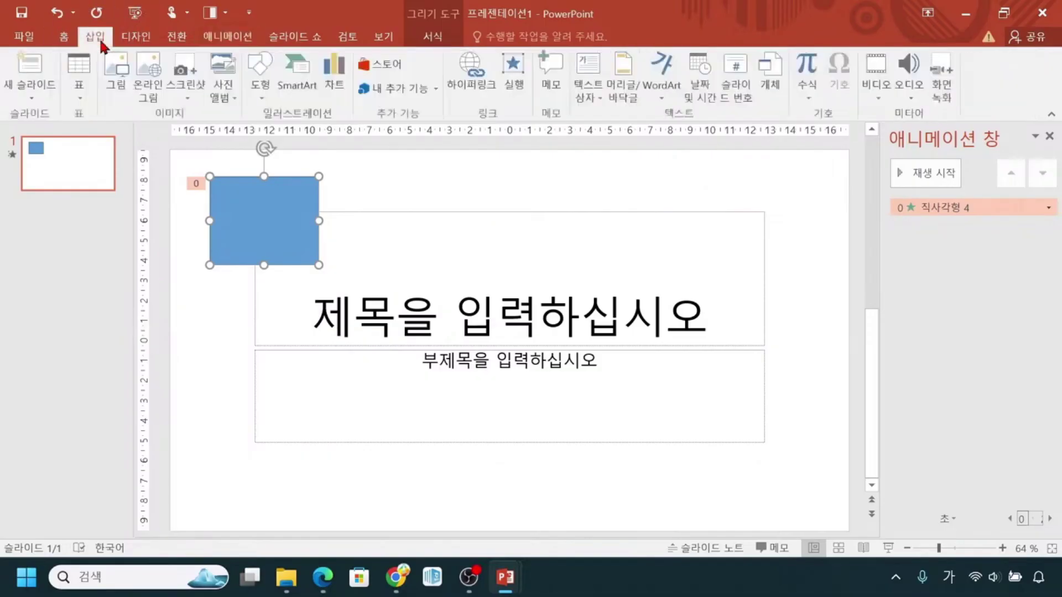